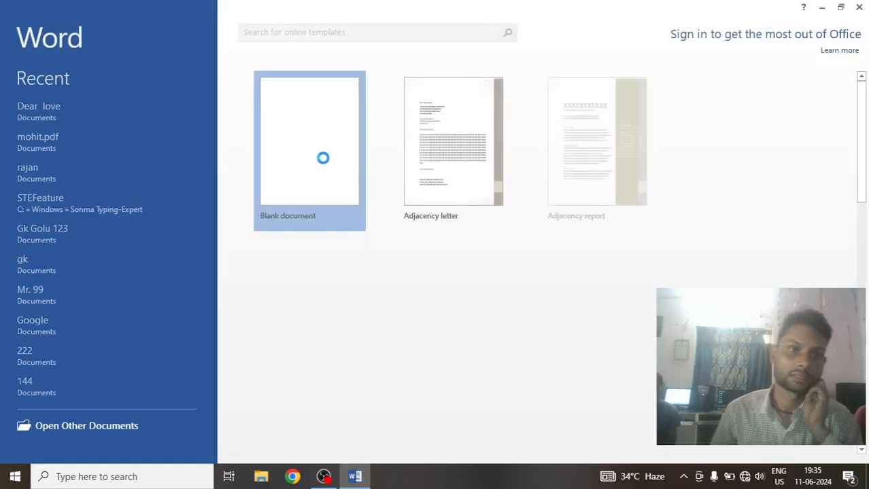
- Create a blank document and fill it with five paragraphs of Word's built-in sample text
left_click(330, 162)
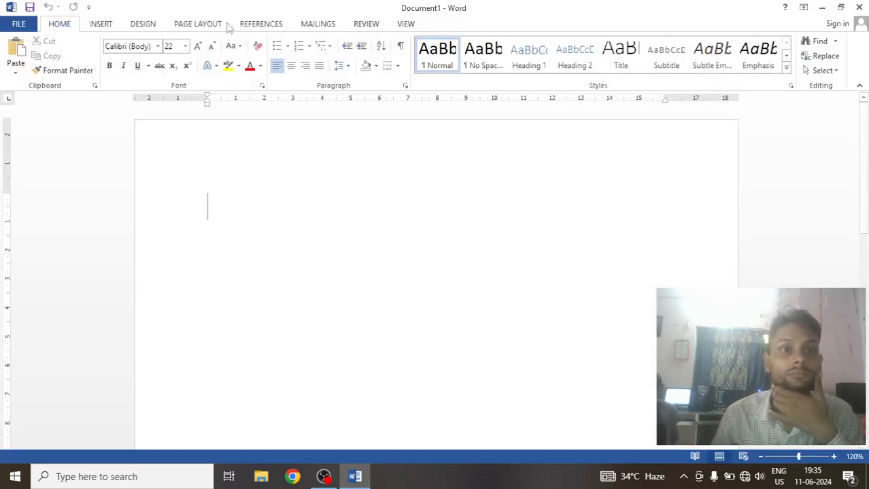
left_click(261, 25)
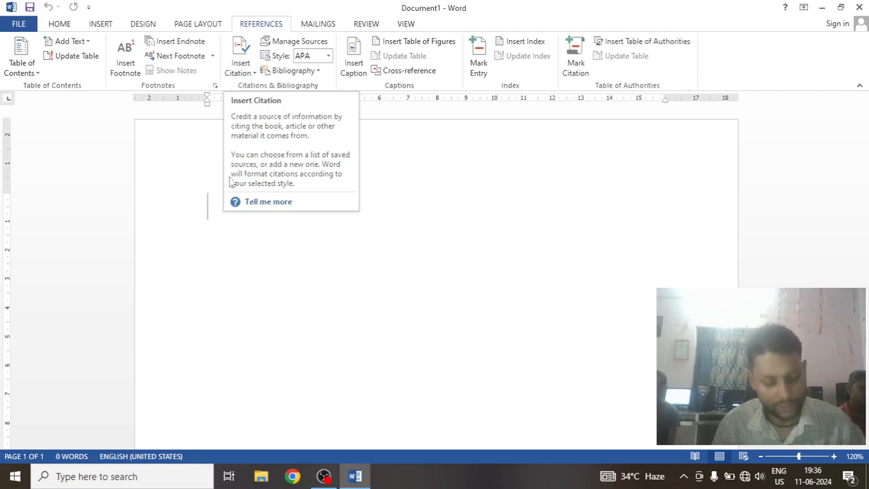
type("4")
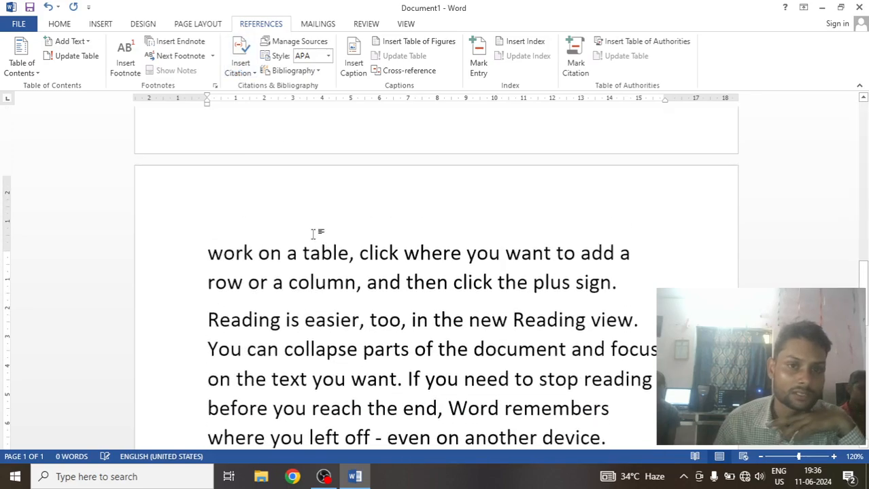
scroll(312, 233, "up", 8)
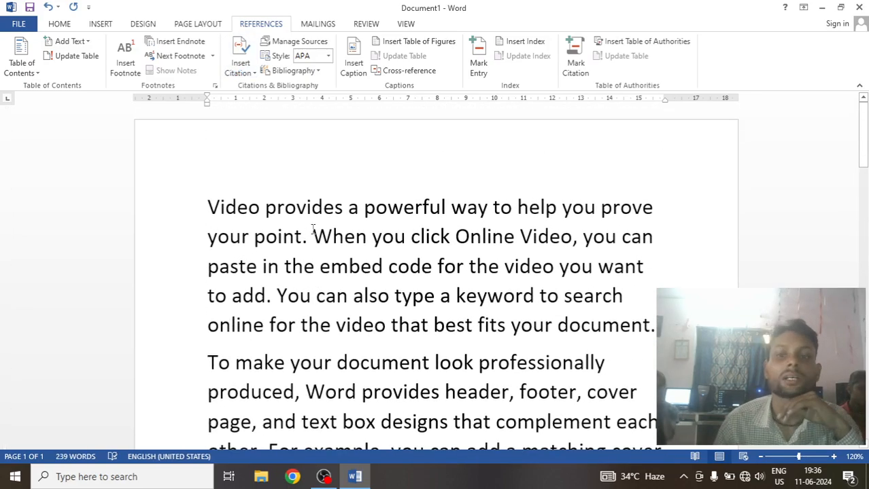
scroll(271, 227, "down", 4)
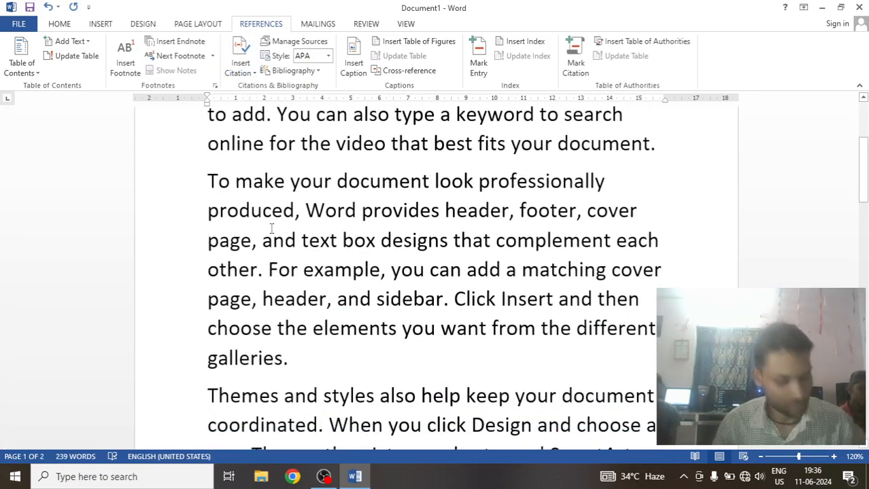
scroll(271, 228, "down", 5, "ctrl")
scroll(236, 215, "up", 2)
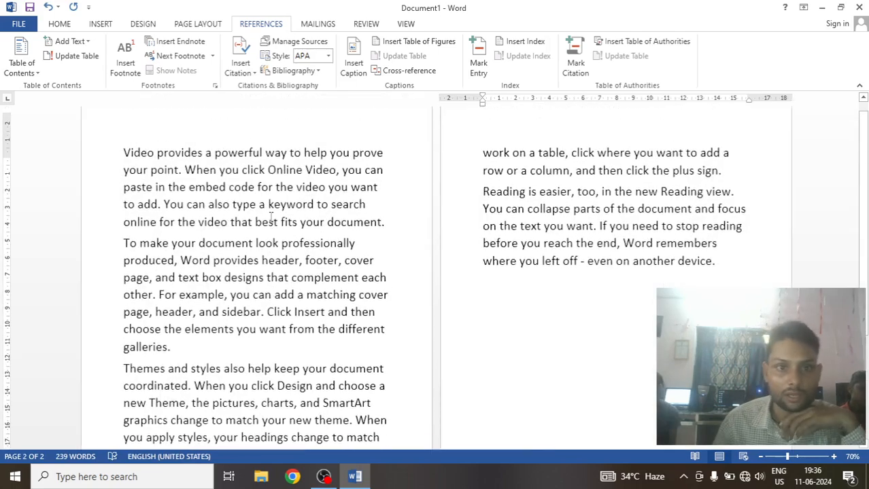
scroll(255, 234, "down", 3)
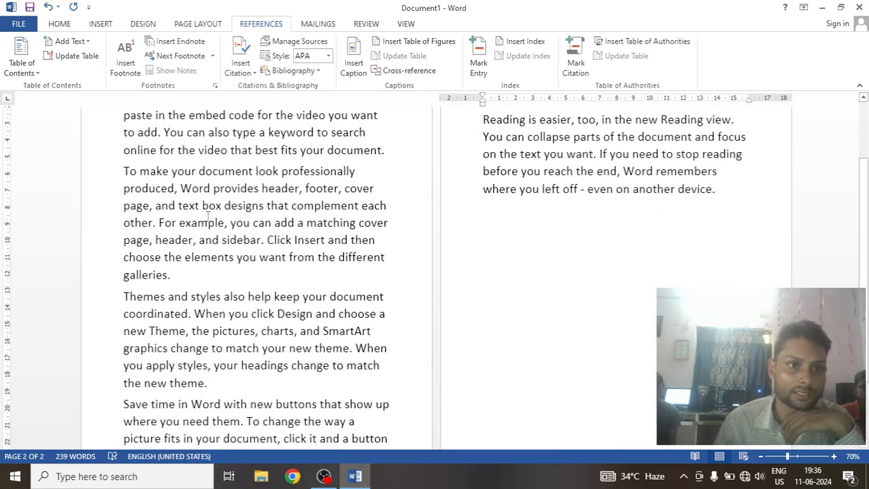
- Place the insertion point after "galleries." at the end of the second paragraph
left_click_drag(117, 165, 272, 272)
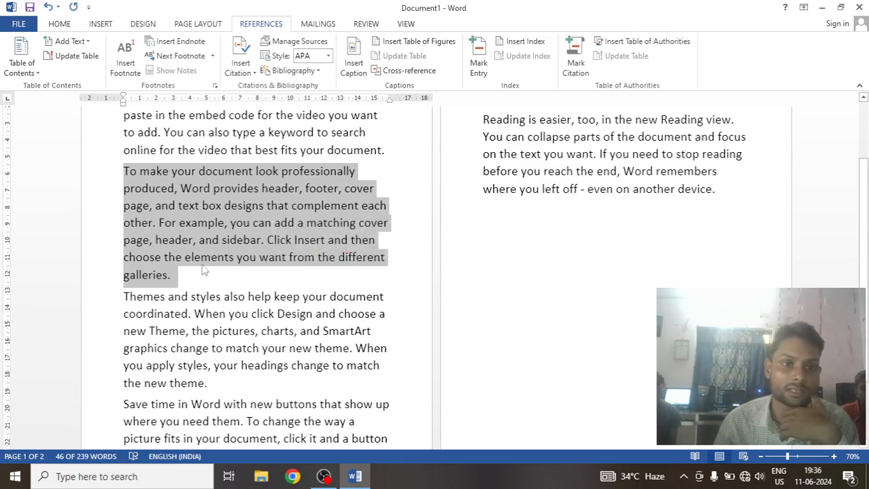
left_click(181, 280)
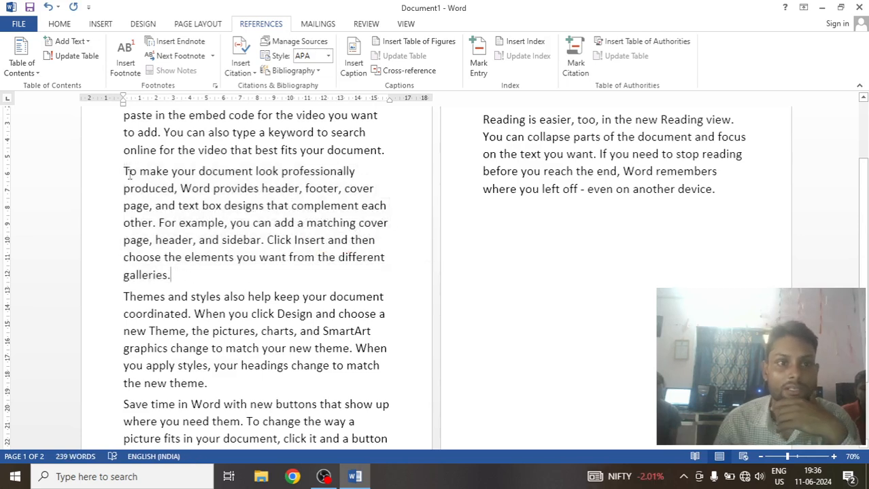
left_click(245, 68)
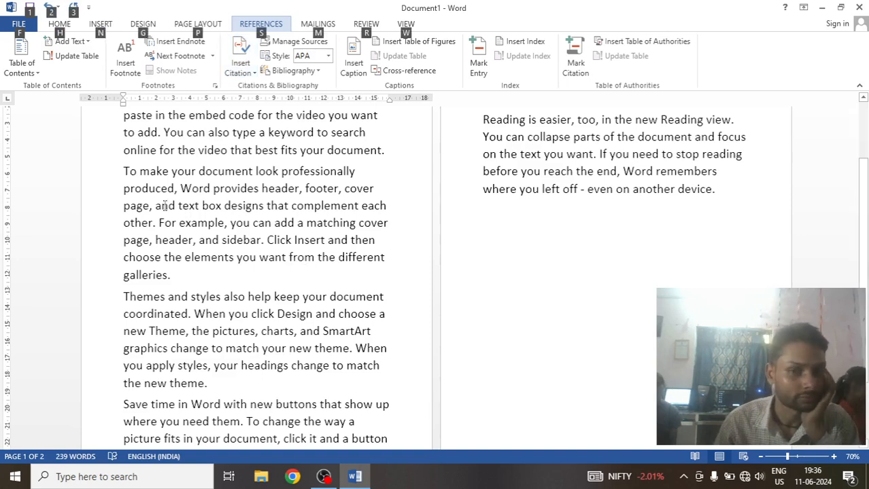
left_click(283, 318)
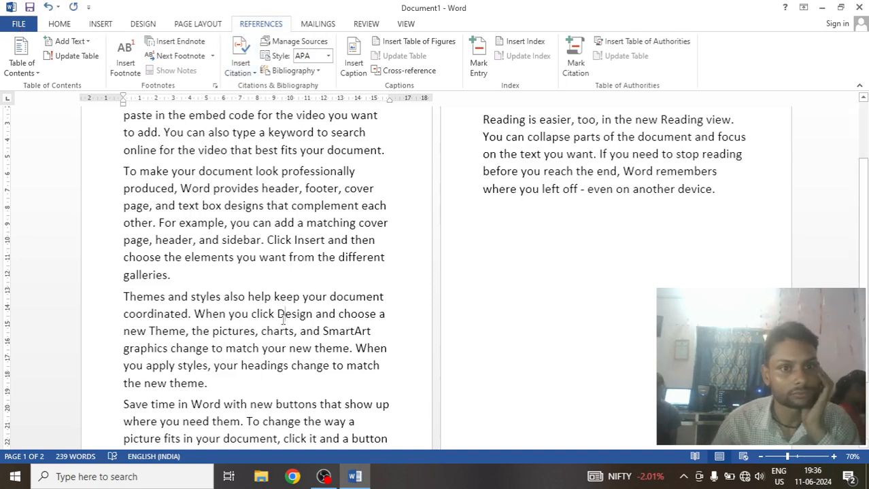
left_click(189, 270)
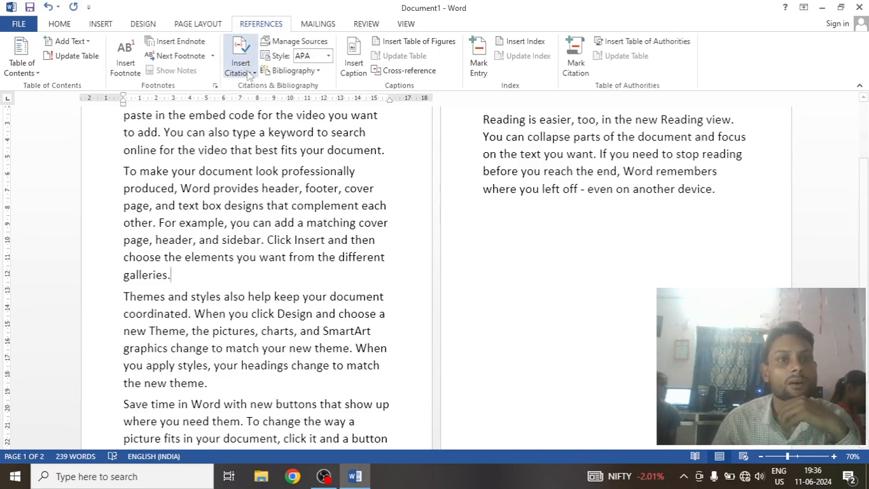
- Insert a citation from a new Book source with empty bibliography fields after "galleries." and delete that citation
left_click(246, 65)
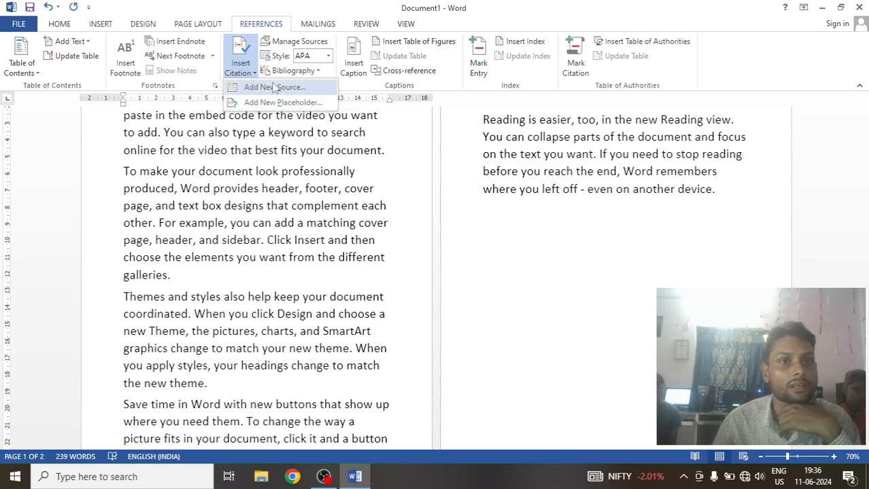
left_click(275, 89)
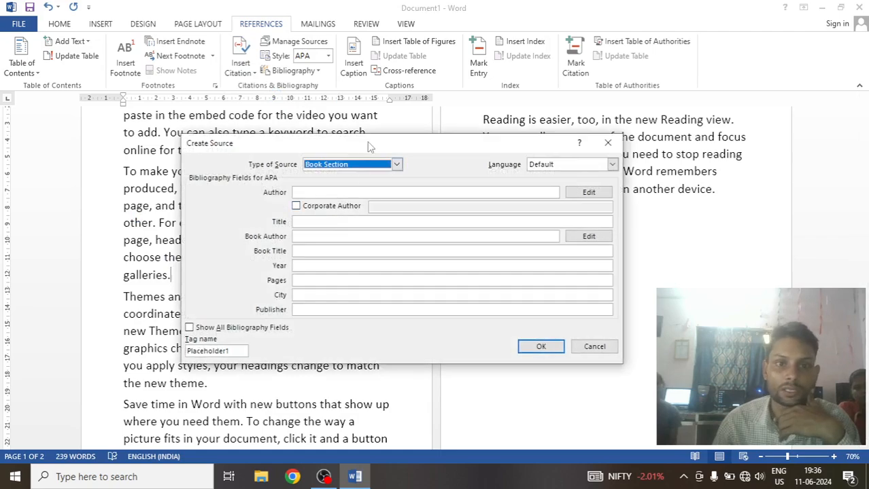
left_click_drag(370, 147, 218, 54)
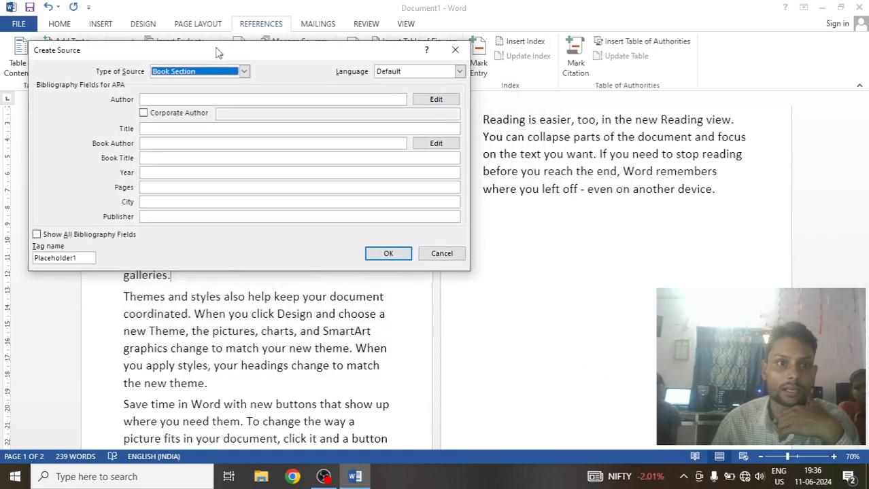
left_click(170, 100)
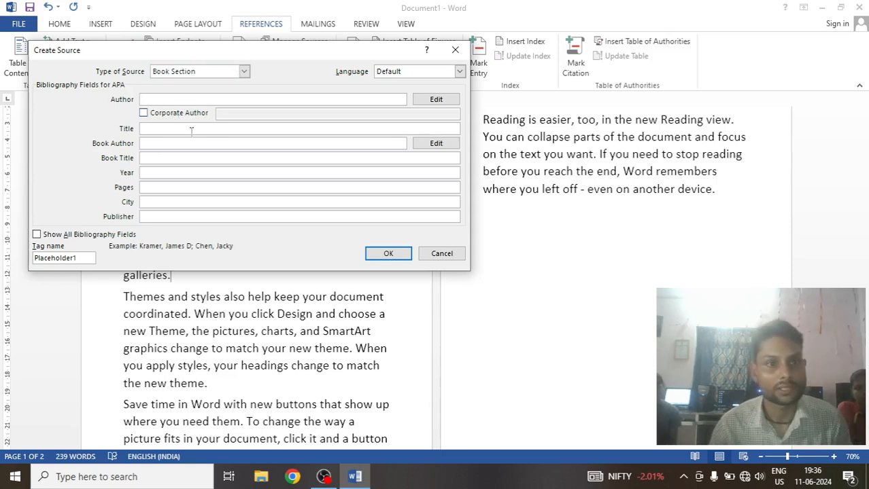
left_click_drag(206, 54, 264, 62)
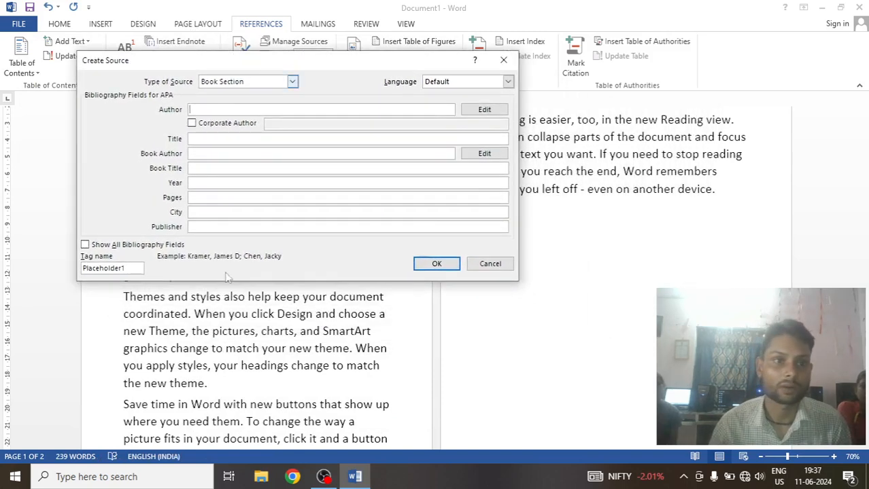
left_click(292, 82)
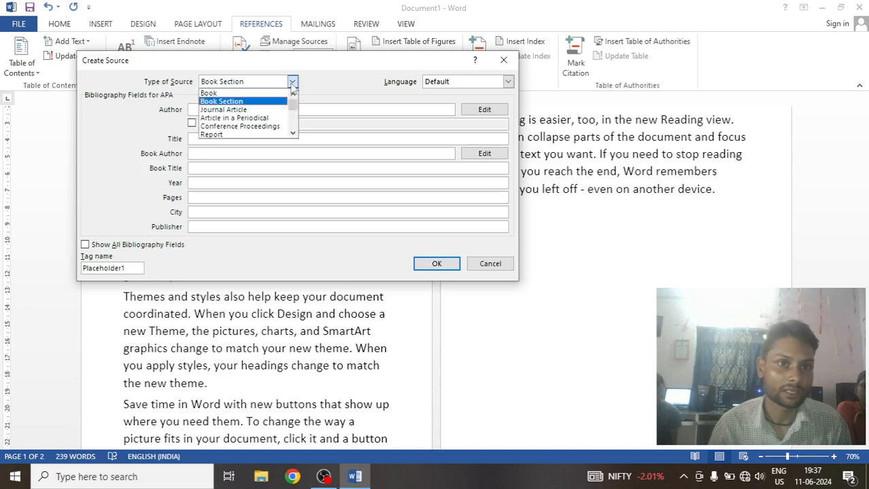
left_click(212, 94)
left_click(435, 221)
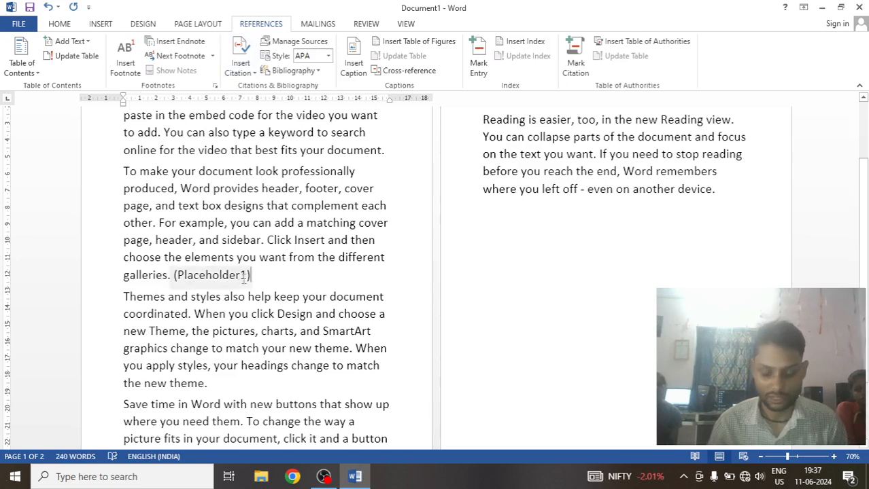
left_click(243, 281)
key("Delete")
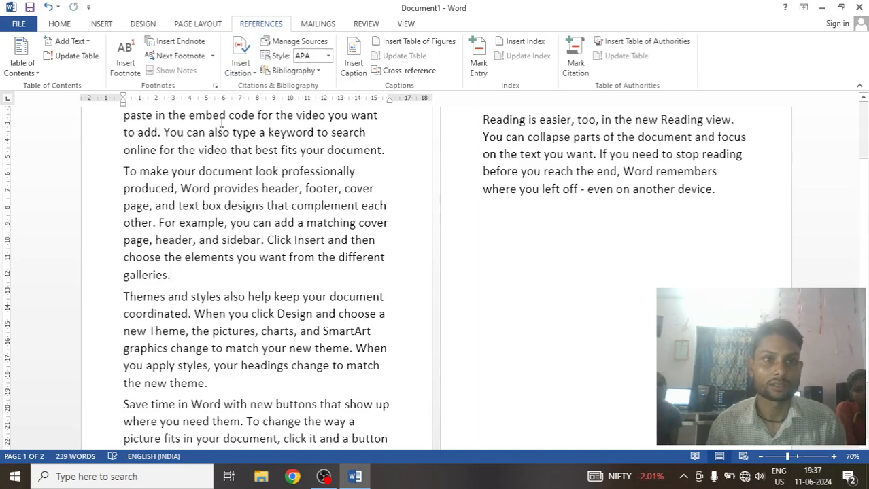
- Start a new Book source for a citation after "galleries." and enter the author's name, with Corporate Author off
left_click(241, 67)
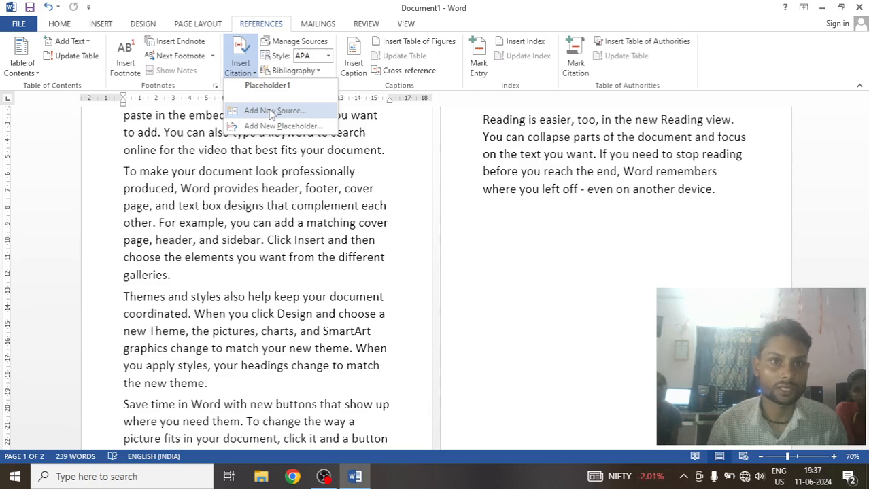
left_click(271, 111)
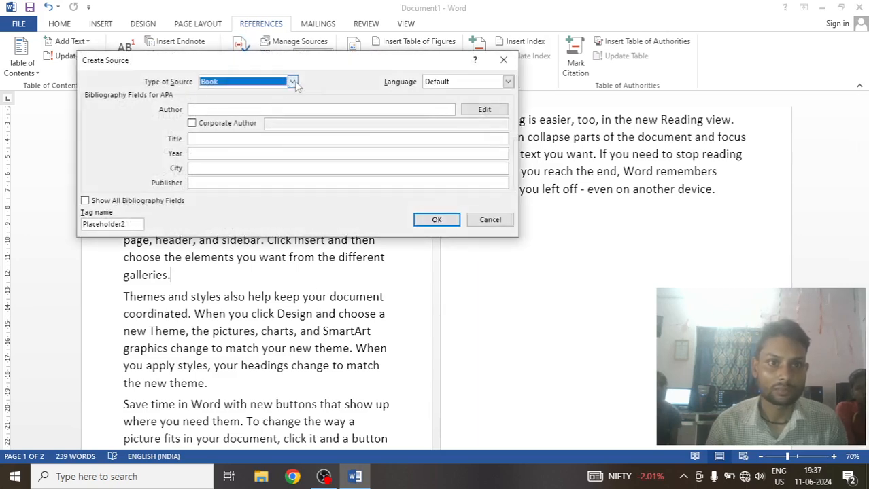
left_click(293, 81)
left_click(293, 82)
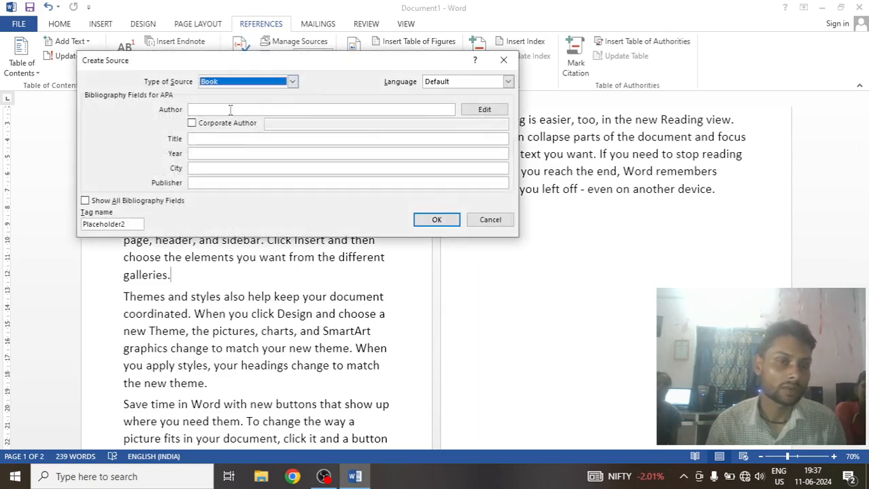
left_click(225, 110)
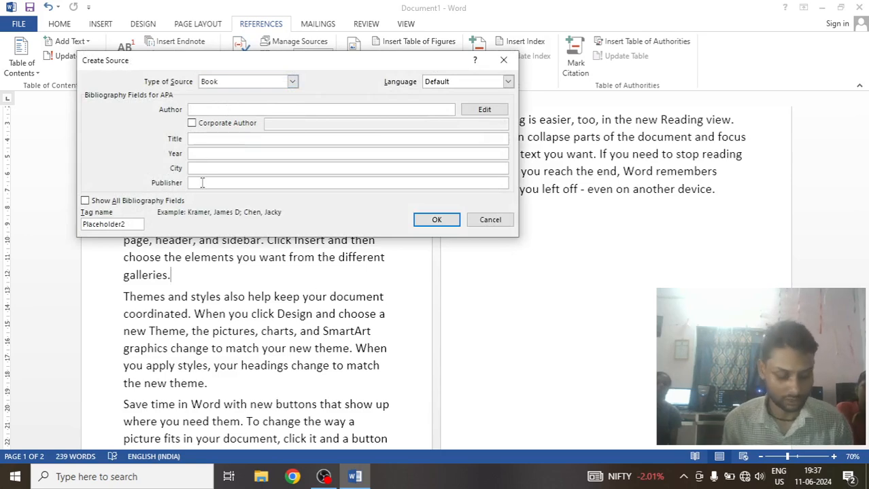
type("MOHAN")
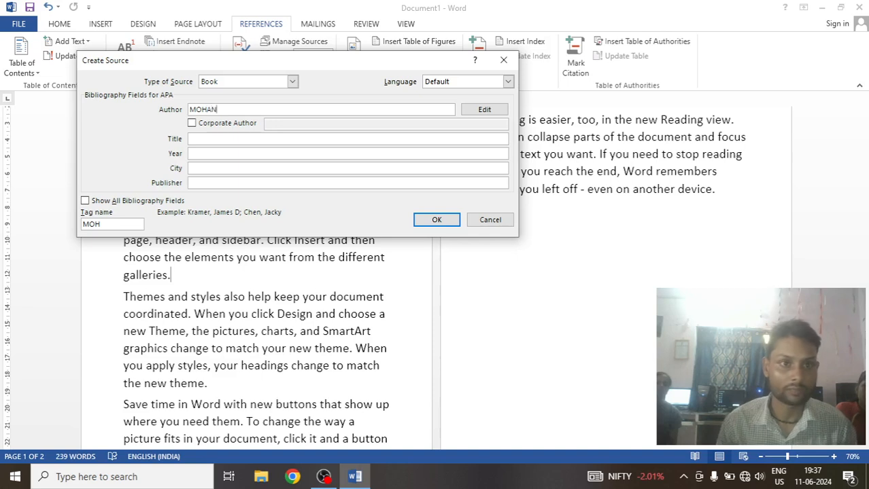
left_click(192, 123)
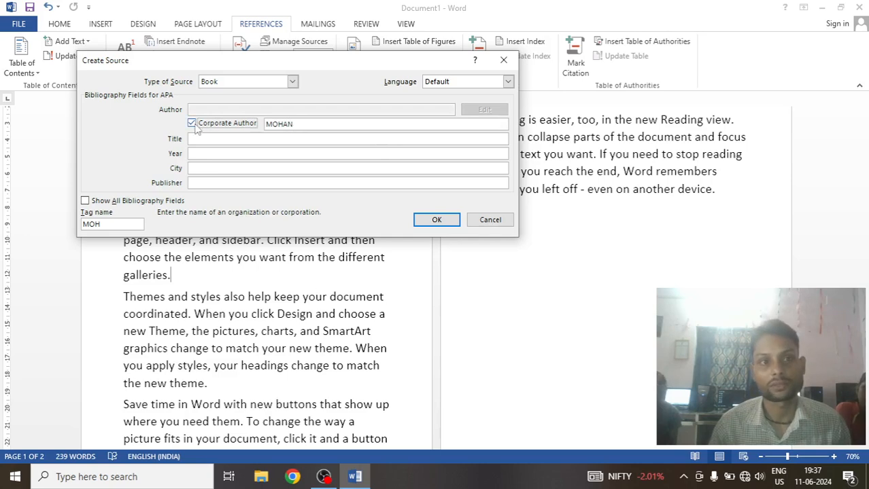
left_click(193, 124)
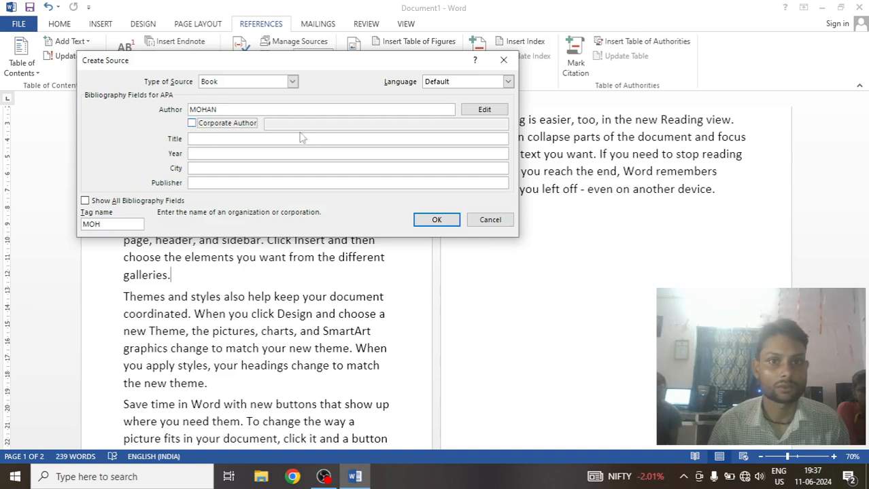
- Set the source's title to "=THE EPIC BOOK", year 2024 and city PATNA, enter the publisher's name, and show all bibliography fields
left_click(209, 139)
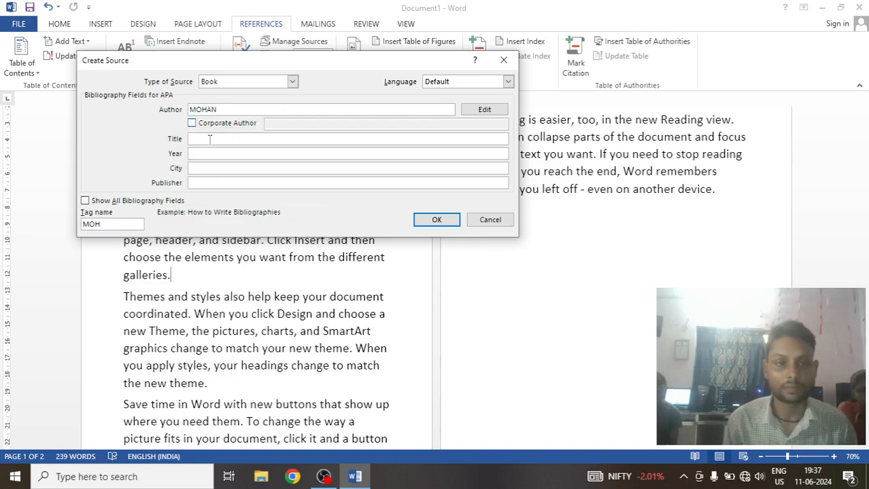
type("STHE")
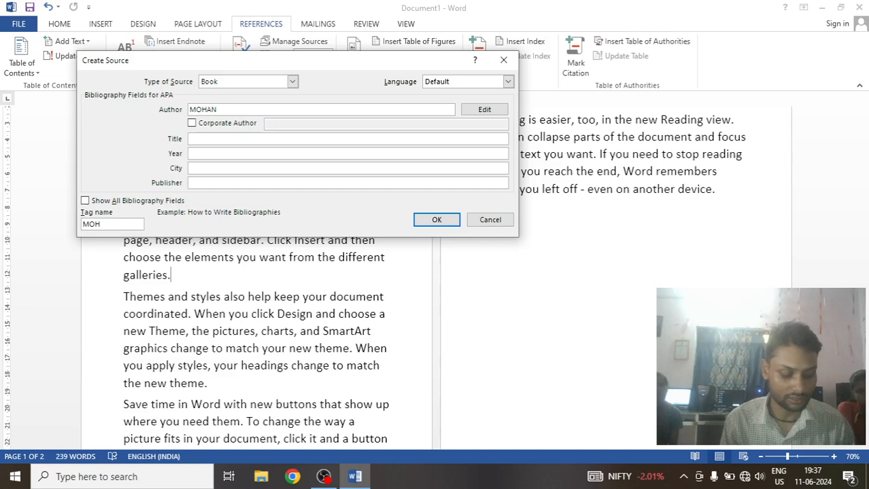
type("=THE EPIC BOOK")
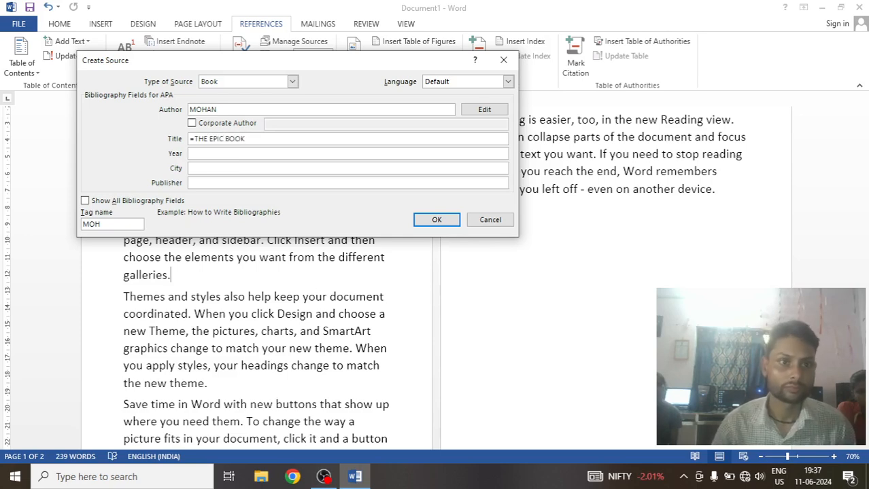
left_click(194, 154)
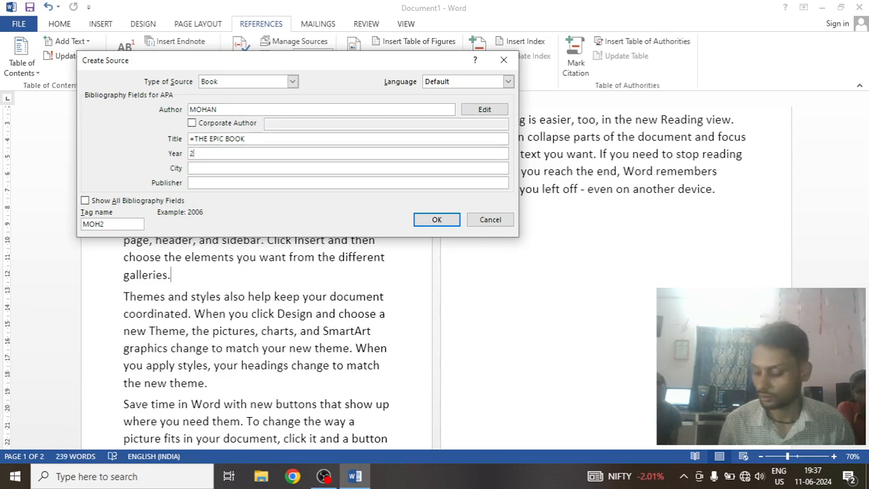
left_click(221, 167)
type("PAY")
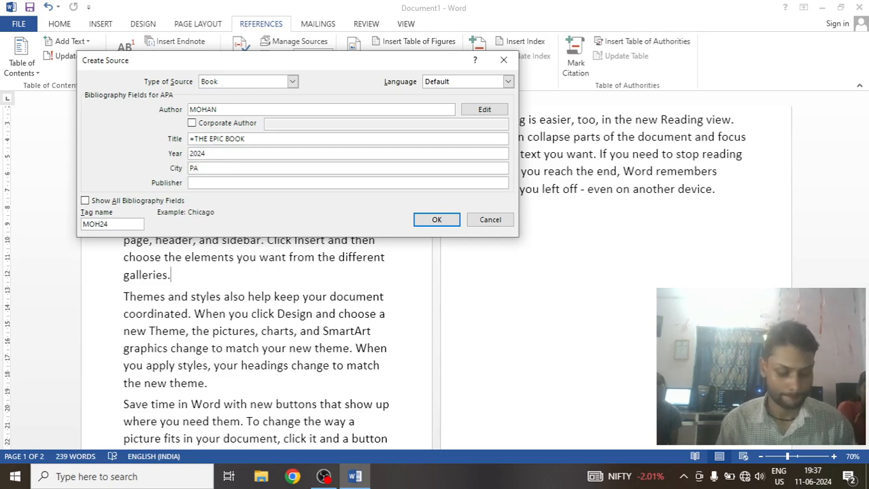
left_click(211, 183)
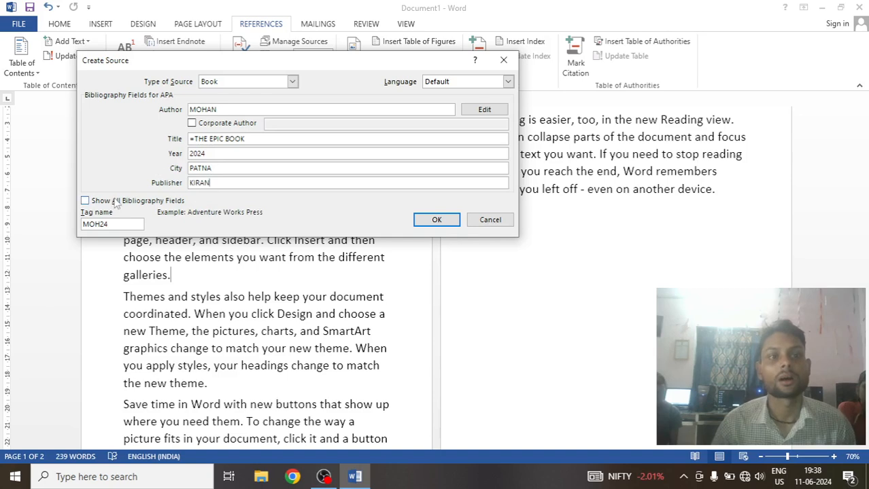
key("XF86AudioLowerVolume")
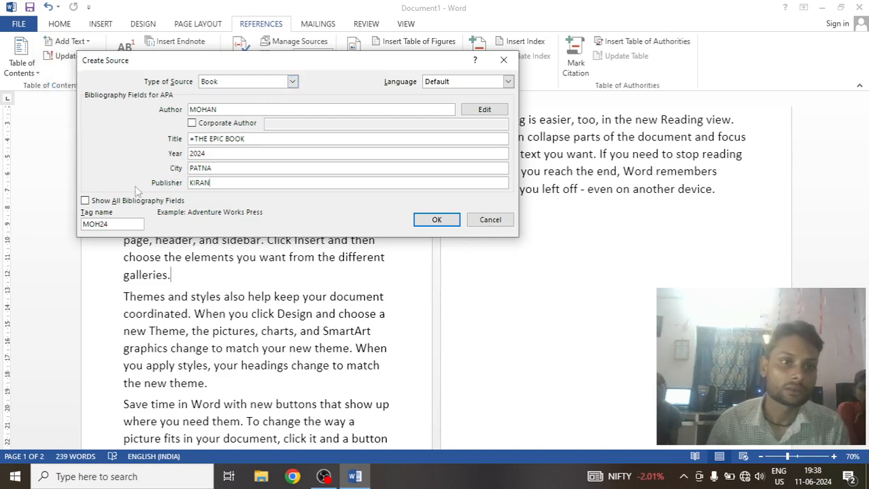
left_click(84, 201)
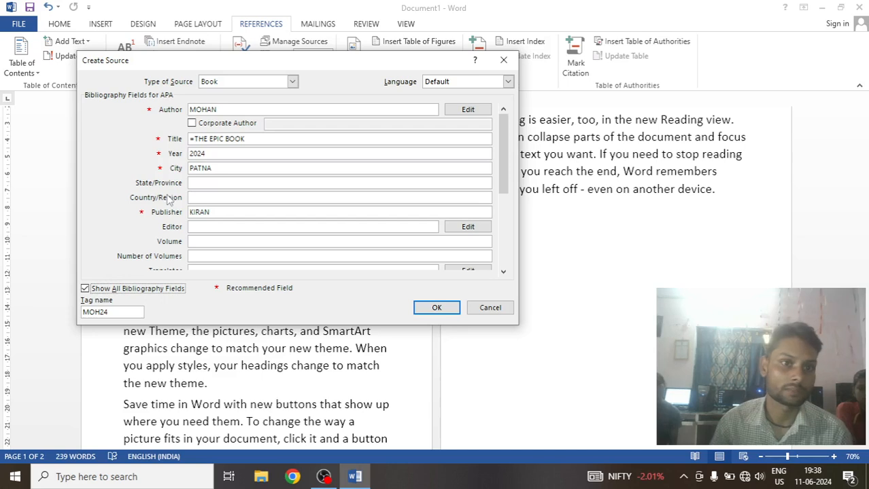
- Examine the Corporate Author option and the full list of APA bibliography fields for the new Book source
left_click(85, 288)
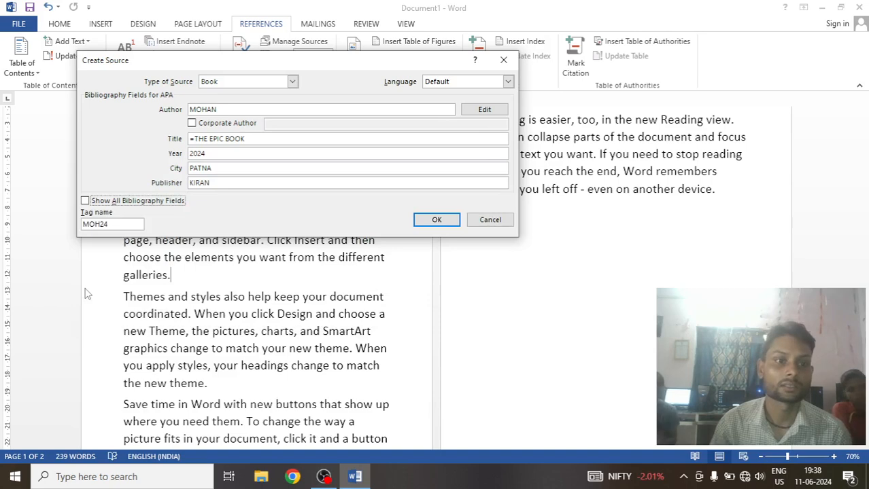
left_click(192, 123)
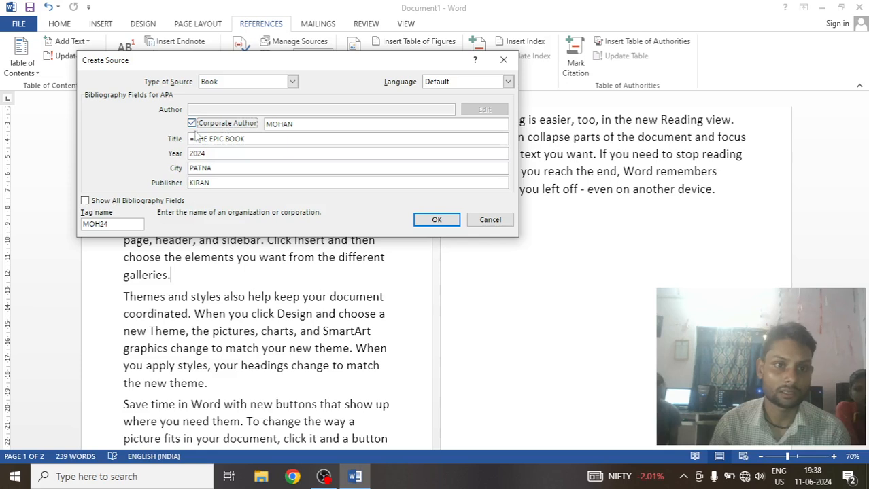
left_click(192, 124)
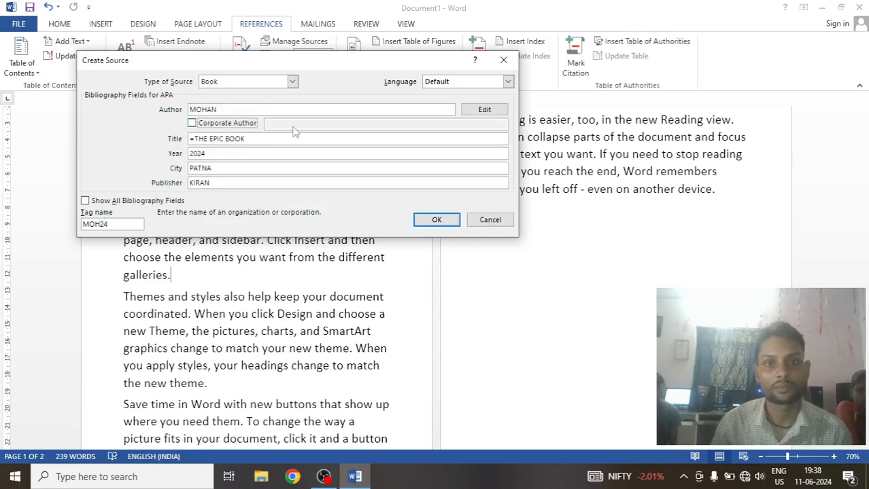
left_click(85, 201)
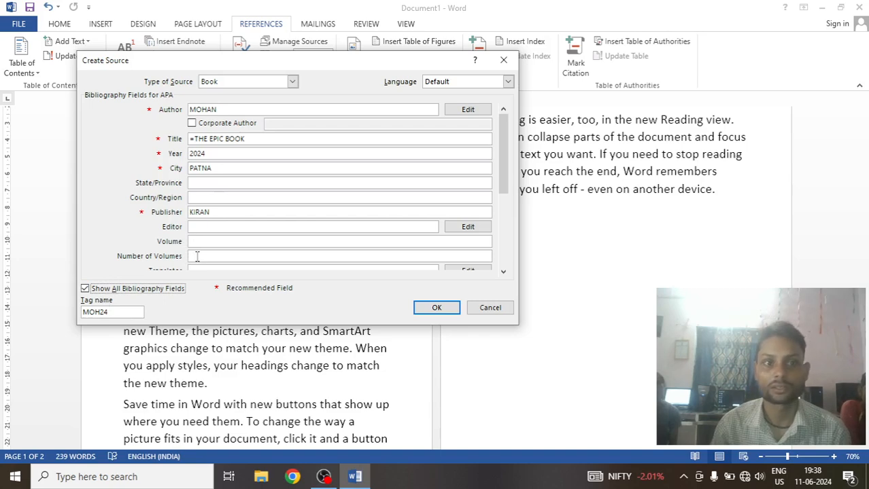
left_click_drag(503, 170, 497, 232)
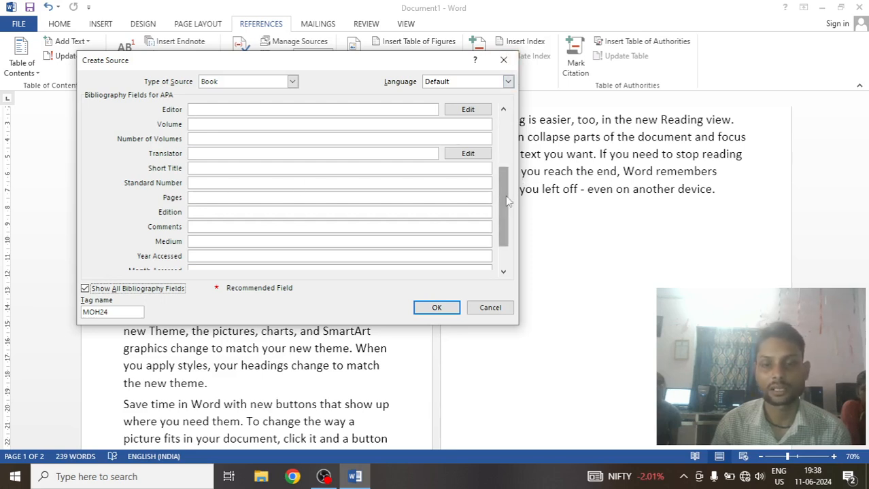
left_click_drag(503, 198, 503, 121)
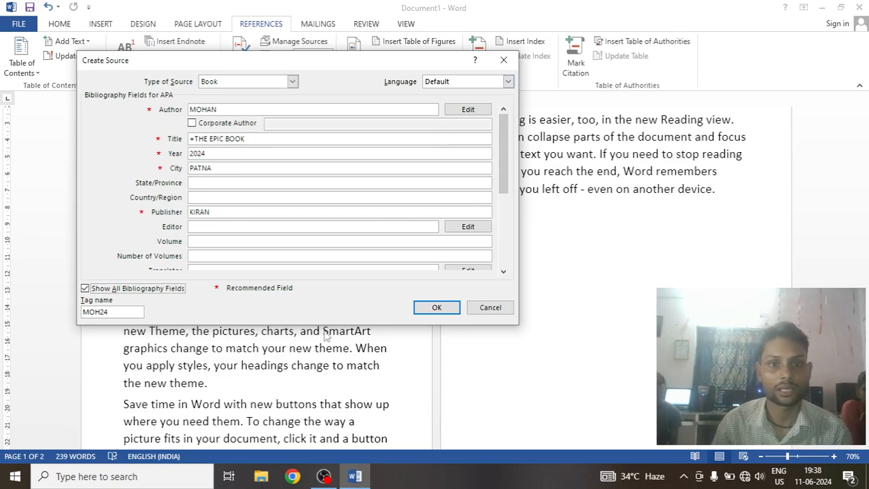
- Hide the additional bibliography fields and insert the completed Book source's citation after "galleries." in the second paragraph
left_click(84, 289)
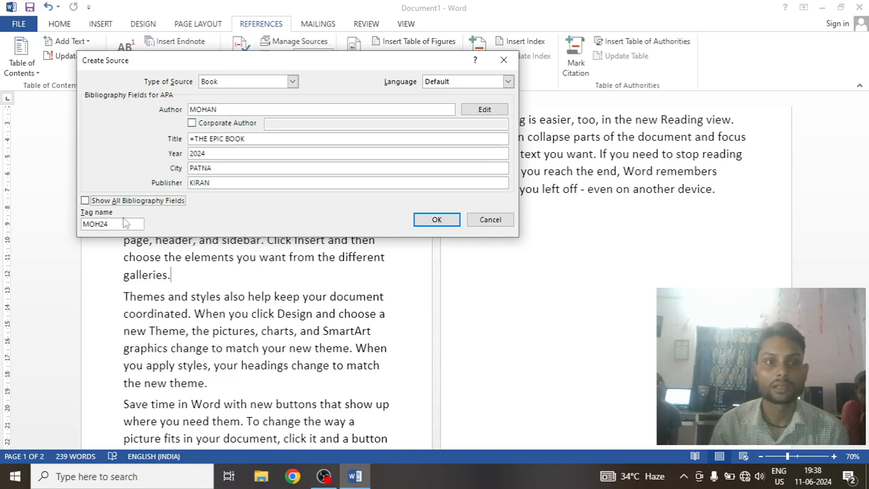
left_click(436, 221)
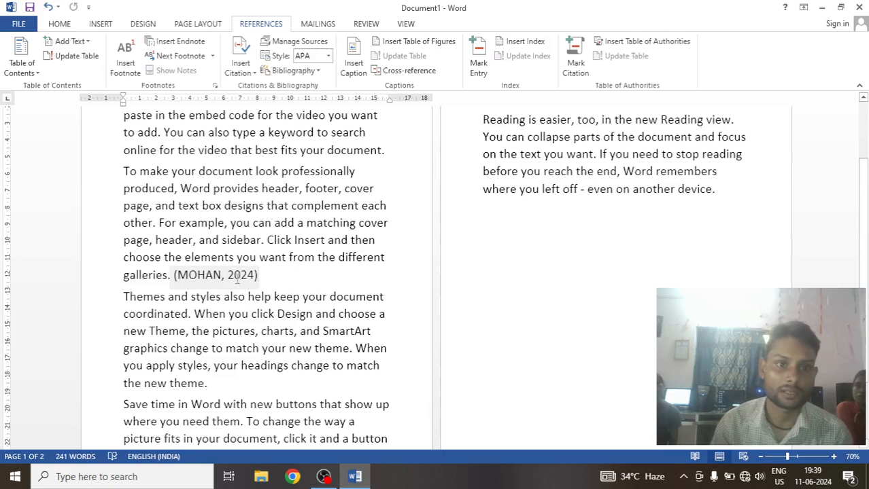
scroll(291, 301, "up", 2)
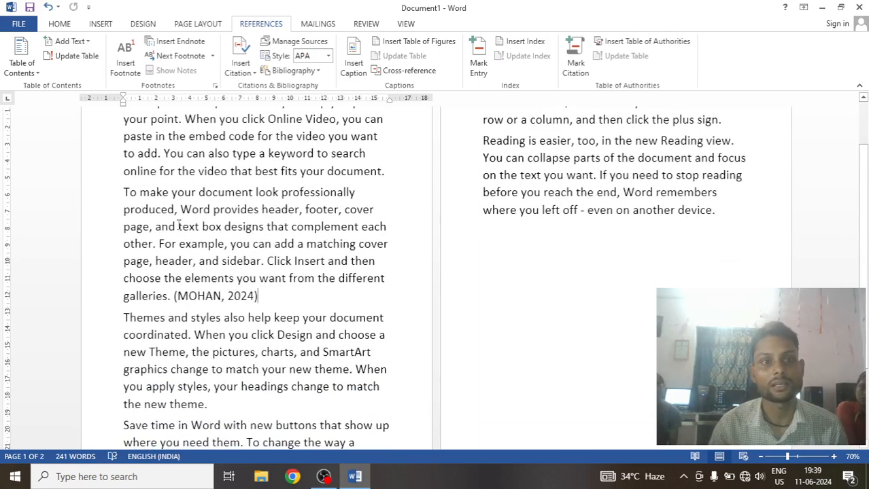
left_click_drag(128, 197, 316, 279)
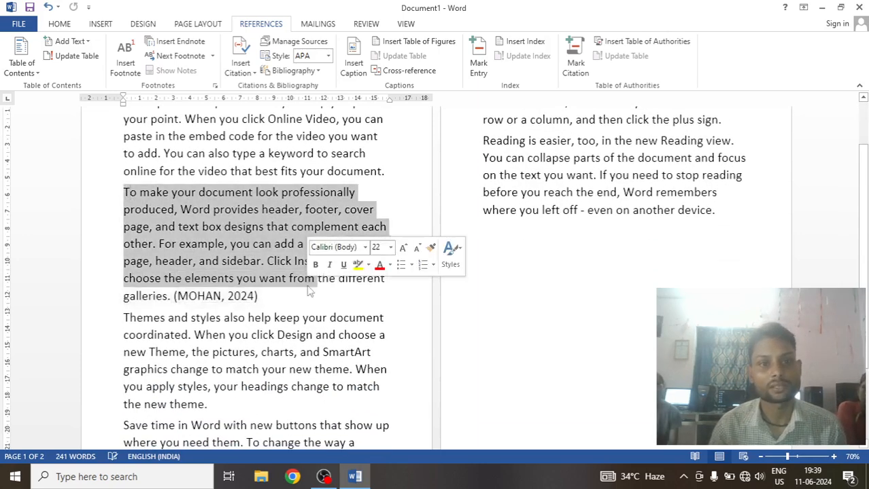
left_click(285, 304)
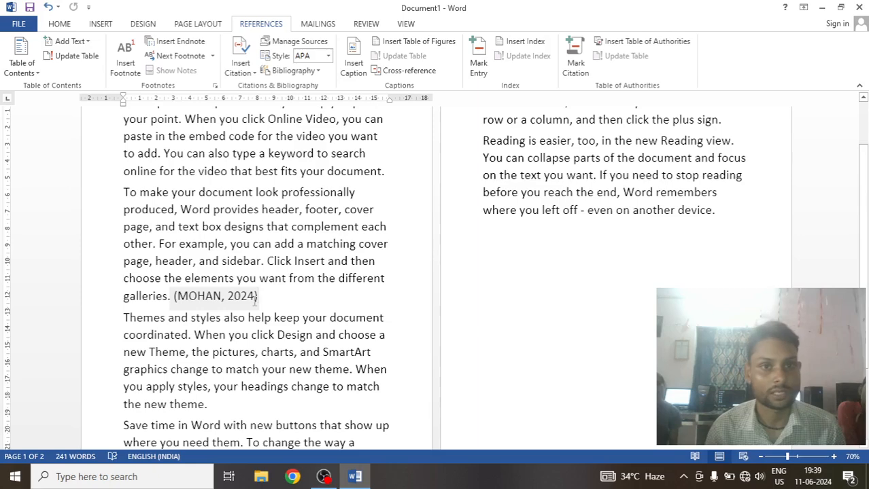
- Delete "When you" after "appears next to it." in the fourth paragraph
scroll(310, 279, "down", 2)
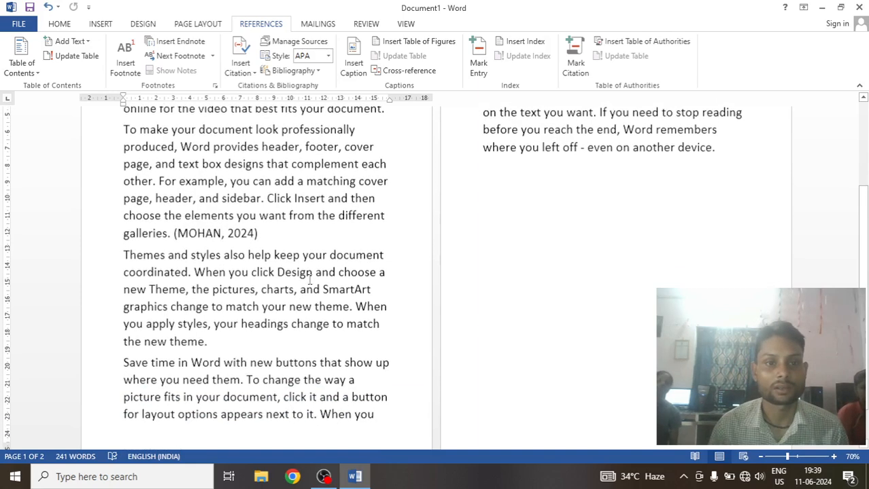
scroll(310, 278, "down", 1)
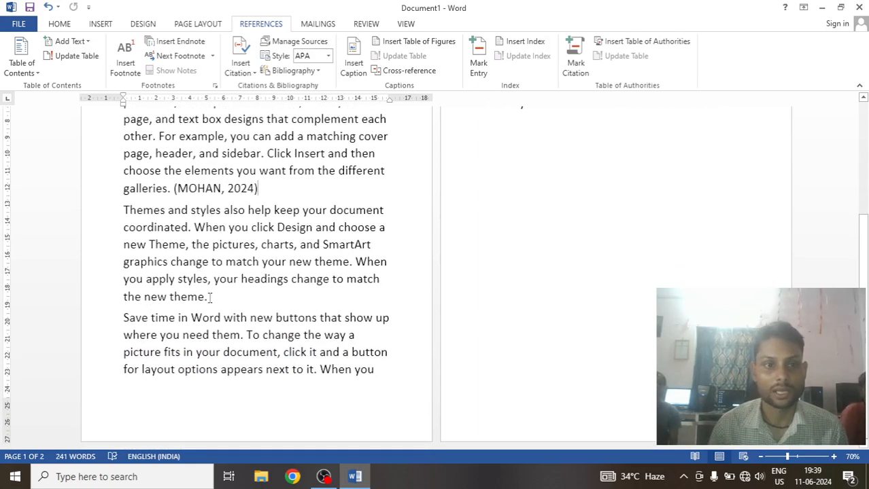
left_click_drag(123, 318, 363, 369)
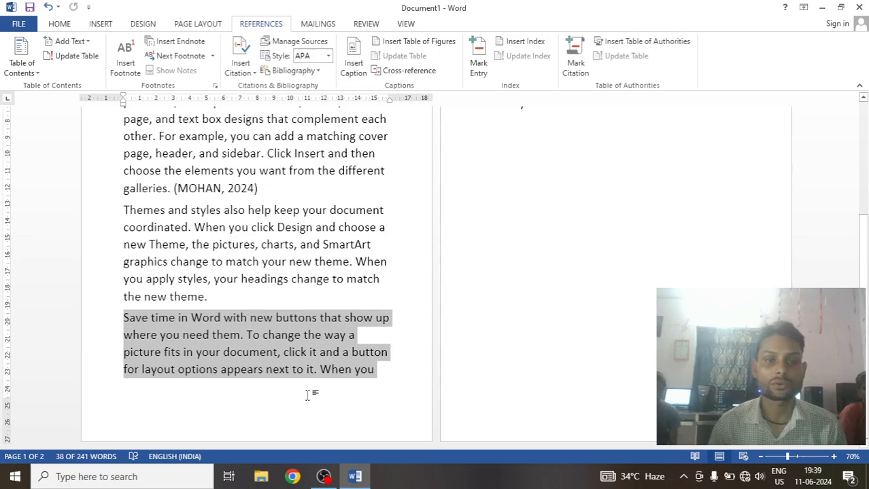
left_click(249, 395)
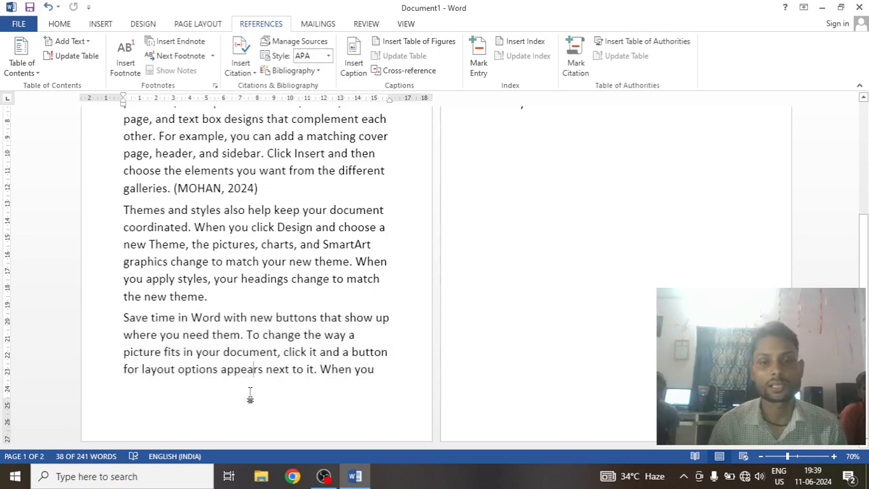
left_click_drag(371, 369, 386, 375)
left_click(387, 374)
key("BackSpace")
key("BackSpace")
key("BackSpace")
key("BackSpace")
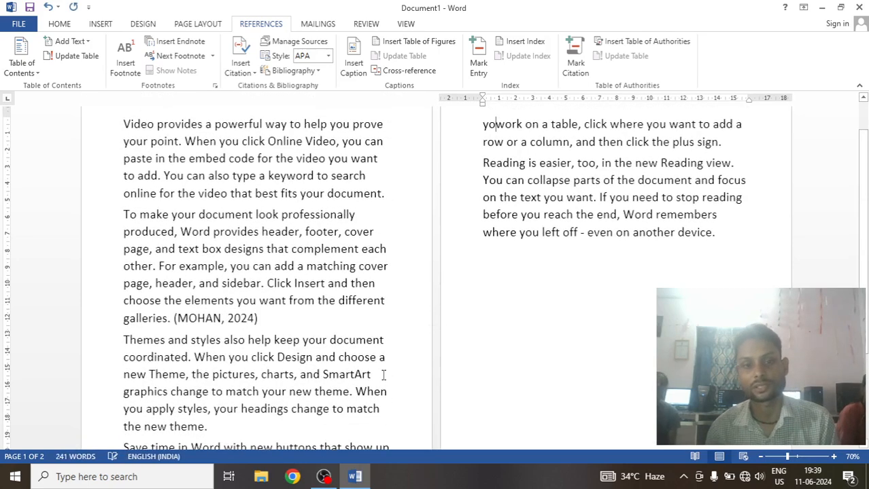
key("BackSpace")
key("BackSpace")
key("BackSpace")
key("BackSpace")
key("BackSpace")
key("alt")
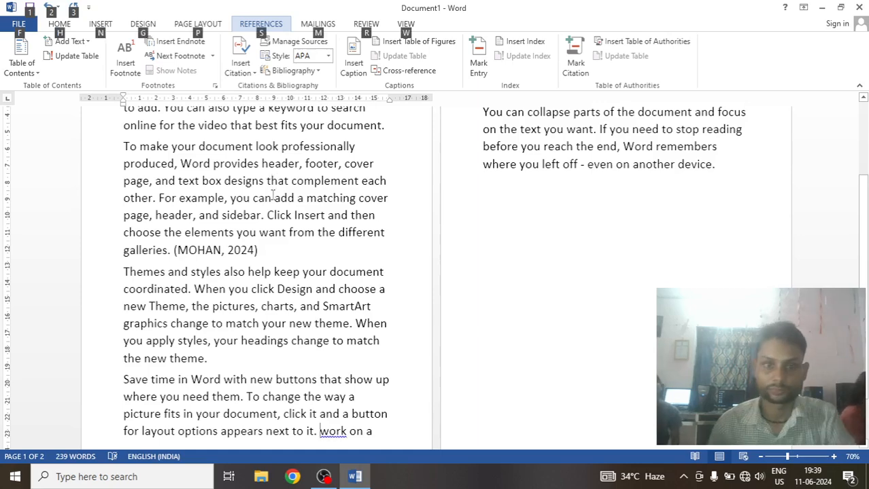
scroll(318, 384, "down", 2)
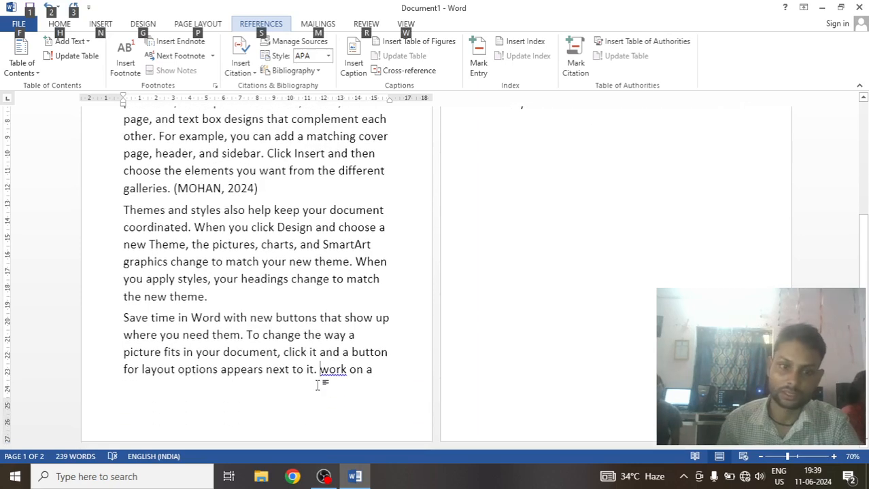
key("Escape")
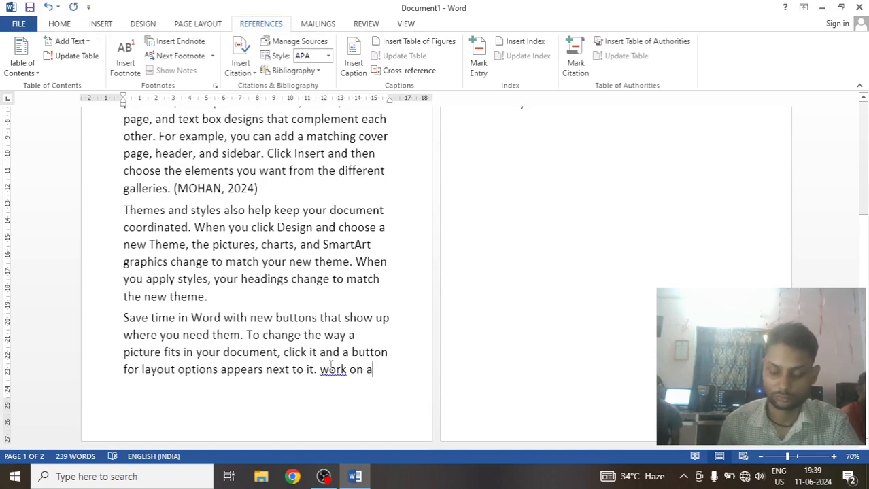
- Delete "work on a" after "next to it." and the fourth paragraph's text from "Save time" through "table, click"
key("BackSpace")
key("BackSpace")
key("BackSpace")
key("BackSpace")
key("BackSpace")
key("BackSpace")
key("BackSpace")
key("BackSpace")
key("BackSpace")
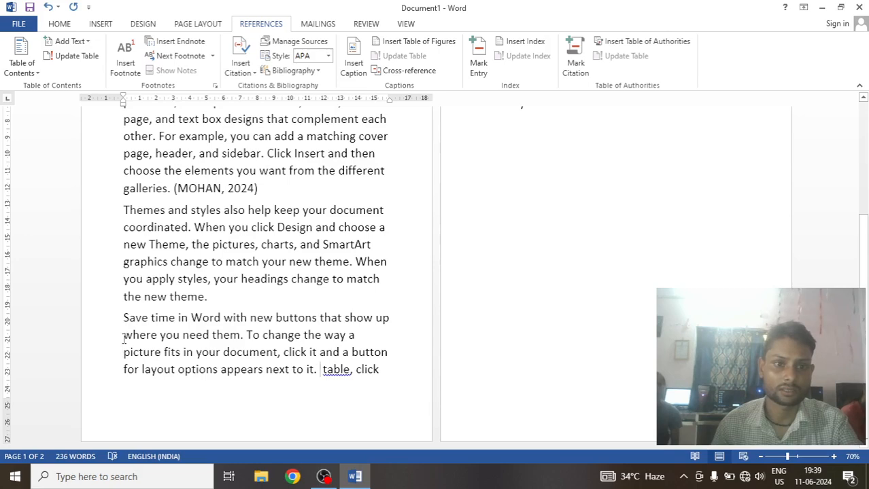
left_click_drag(123, 318, 368, 392)
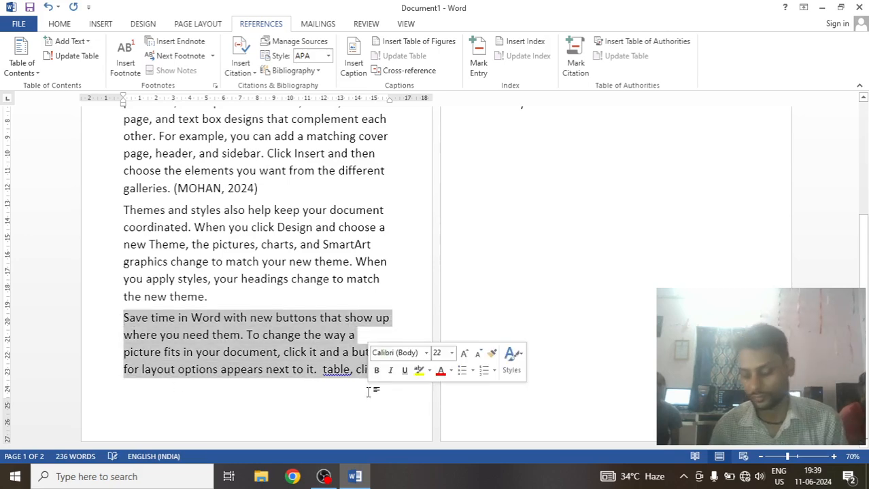
key("BackSpace")
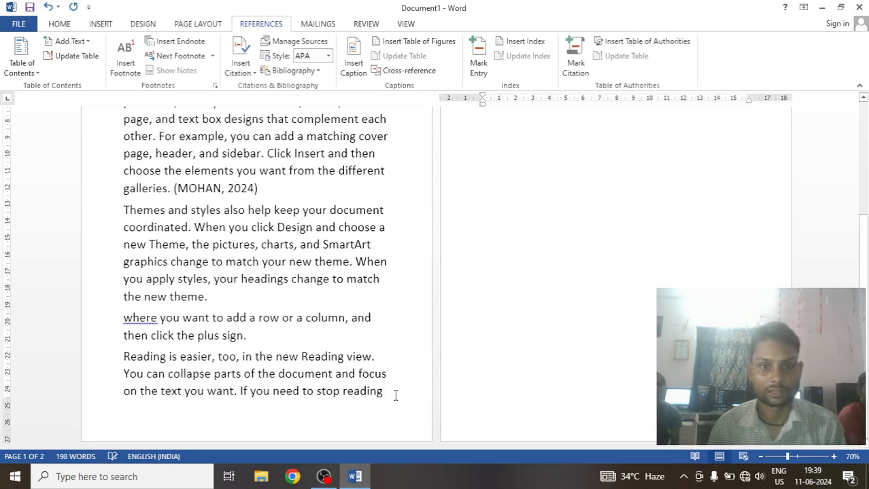
- Insert a citation from a new Web site source with empty bibliography fields after "If you need to stop reading"
left_click(241, 60)
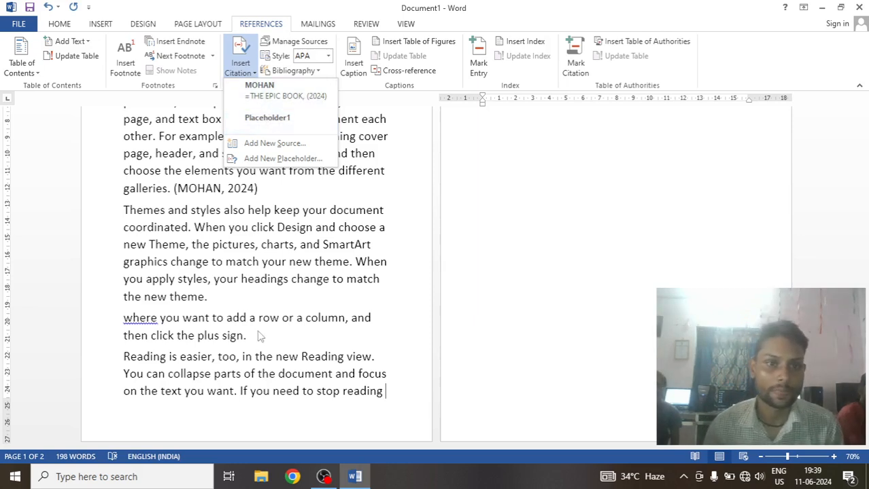
left_click(274, 144)
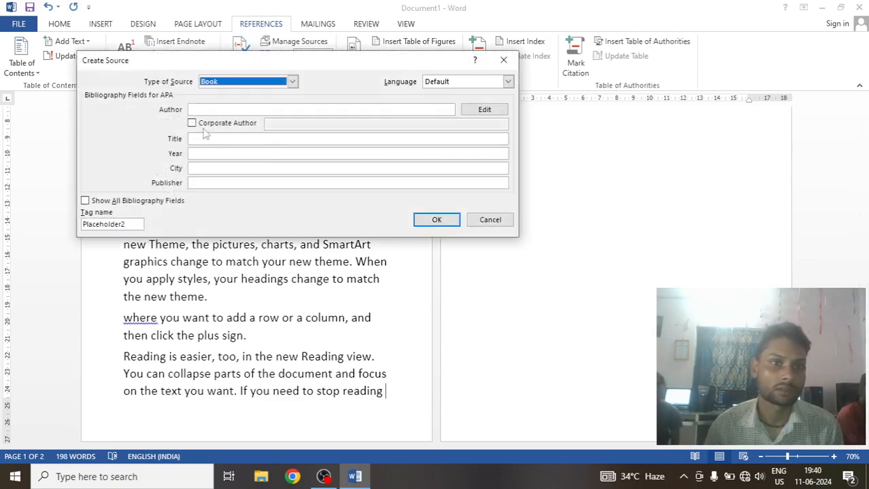
left_click(292, 82)
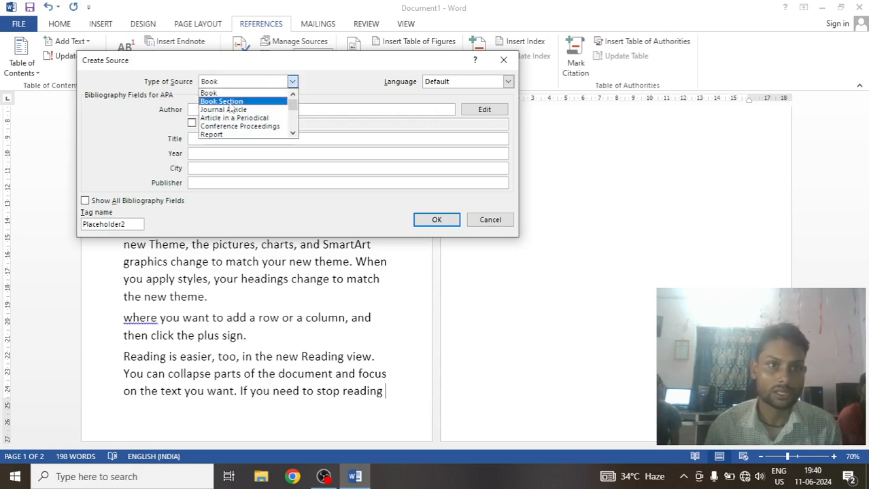
key("XF86AudioLowerVolume")
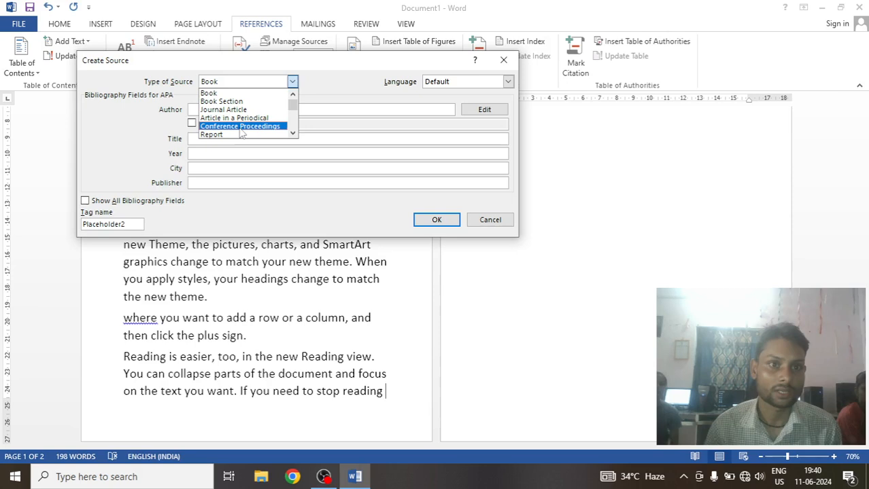
left_click(233, 135)
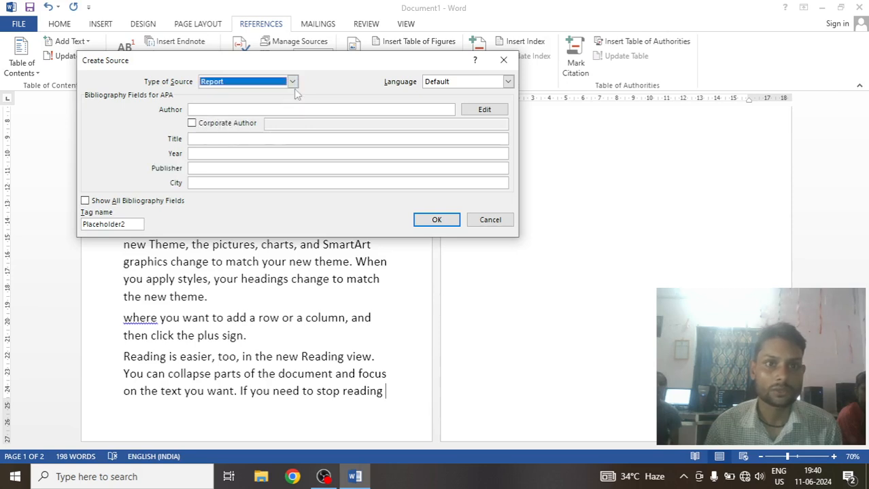
left_click(293, 82)
scroll(296, 117, "down", 2)
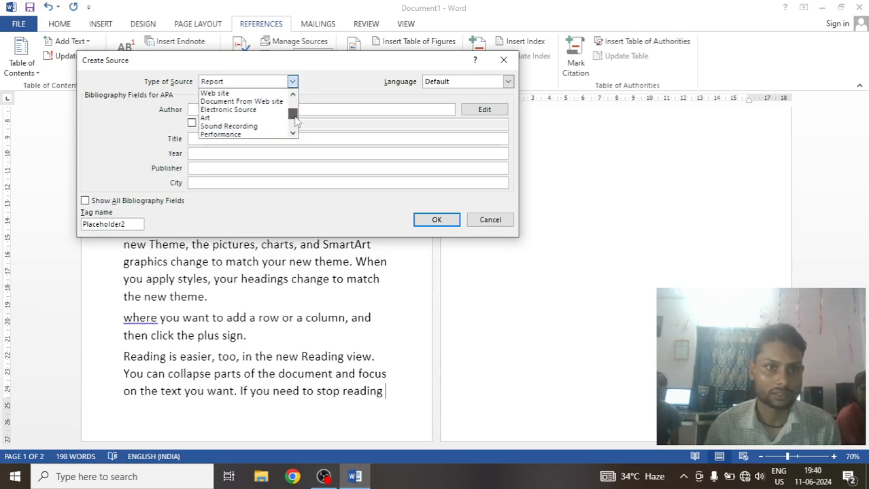
left_click(222, 95)
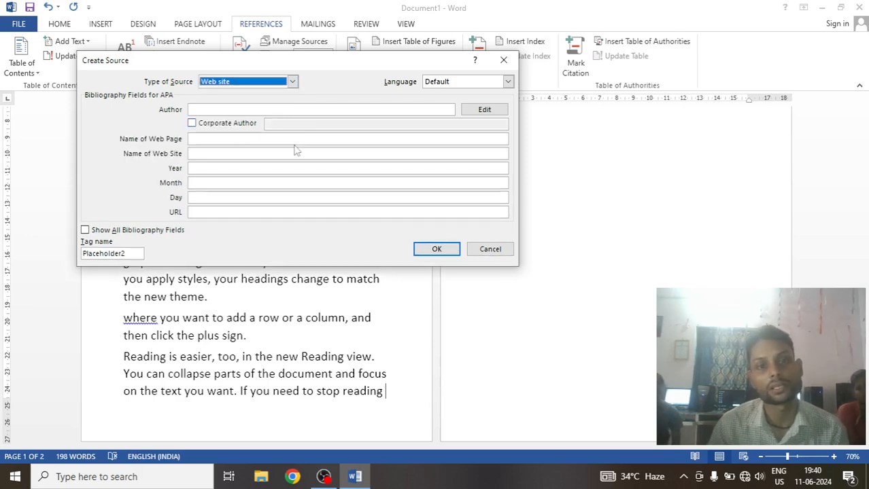
left_click(436, 249)
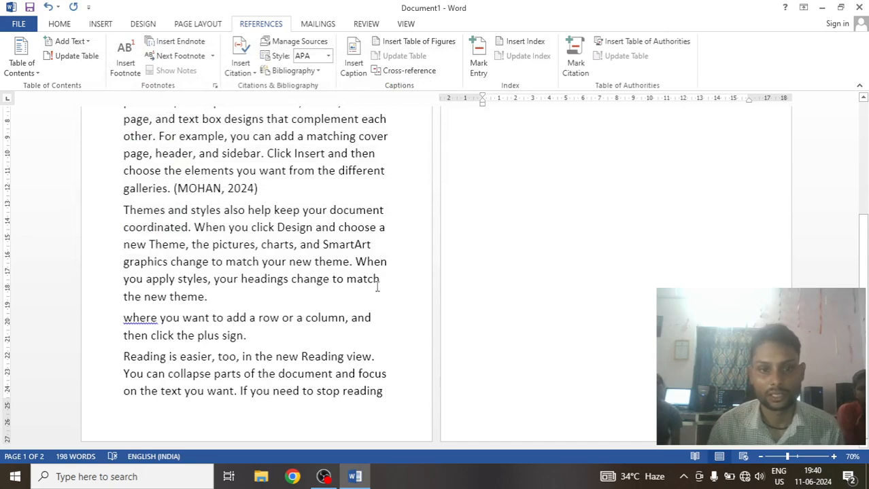
scroll(313, 297, "up", 3)
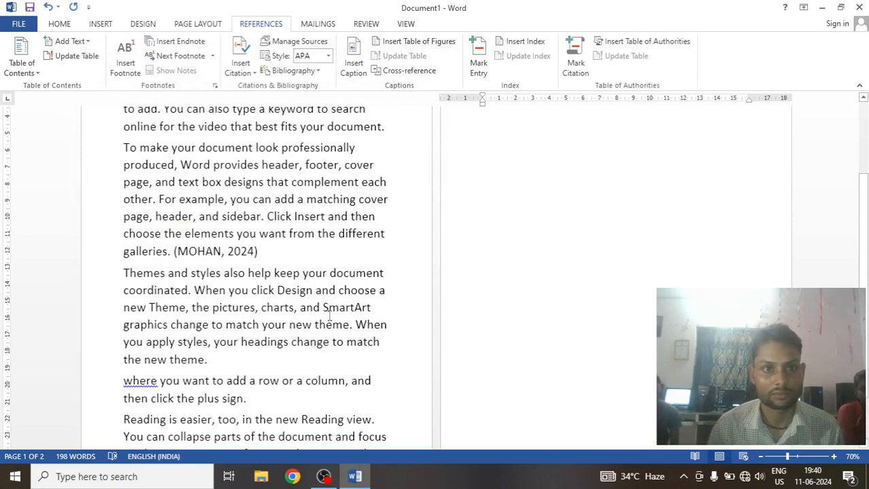
scroll(292, 192, "up", 3)
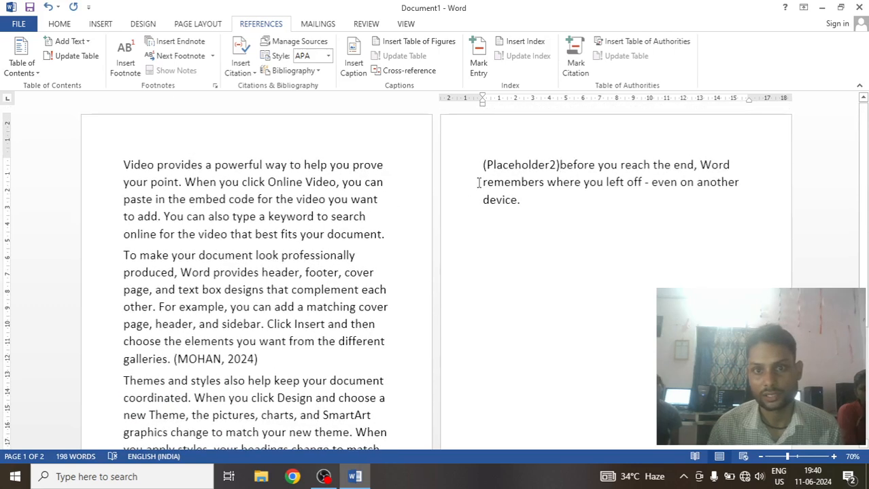
scroll(477, 184, "down", 6)
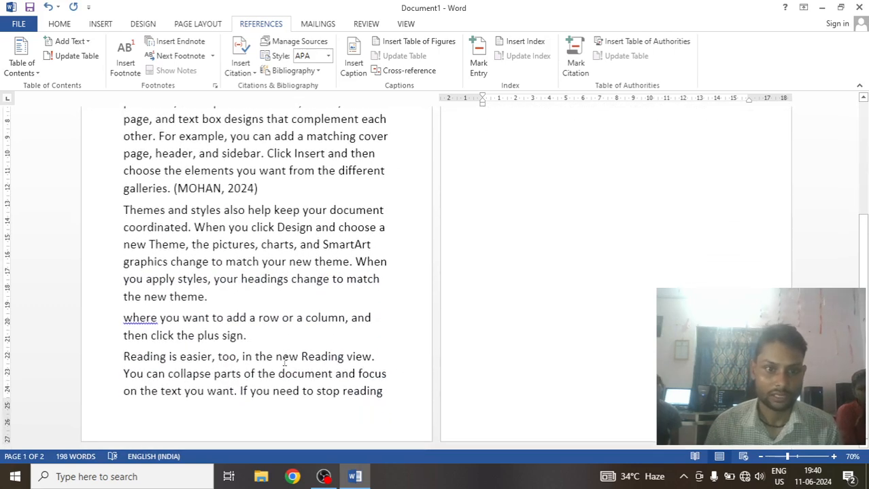
- Start a new Web site source for a citation after "plus sign." and enter the author's name as a non-corporate author
left_click(255, 330)
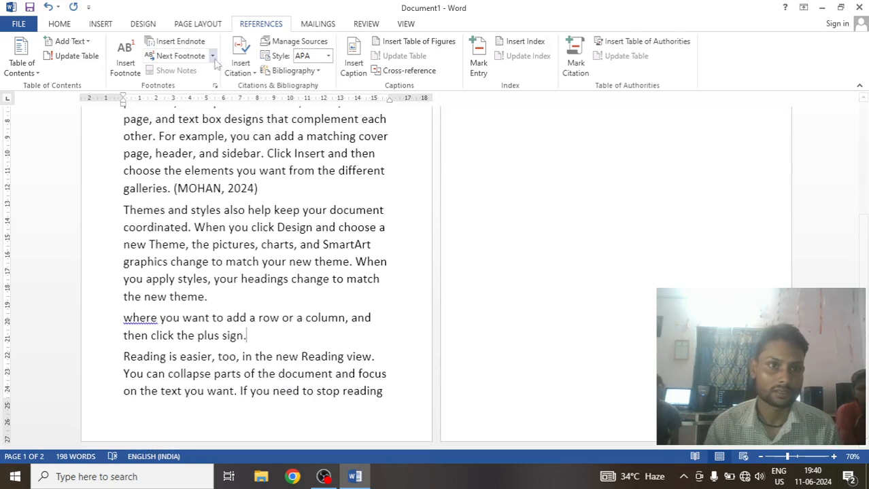
left_click(239, 61)
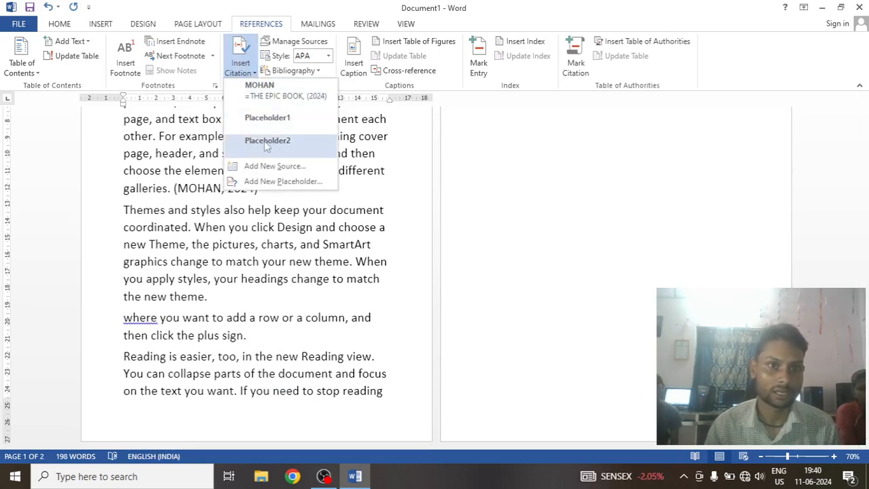
left_click(276, 166)
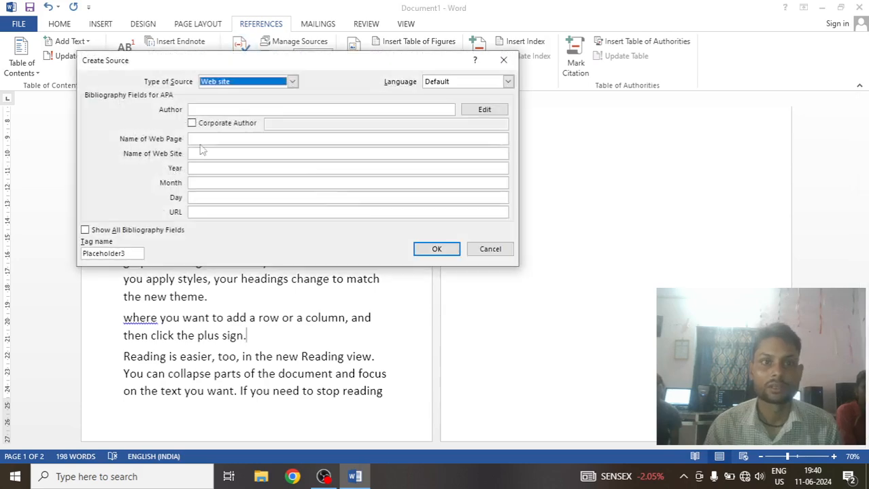
left_click(216, 110)
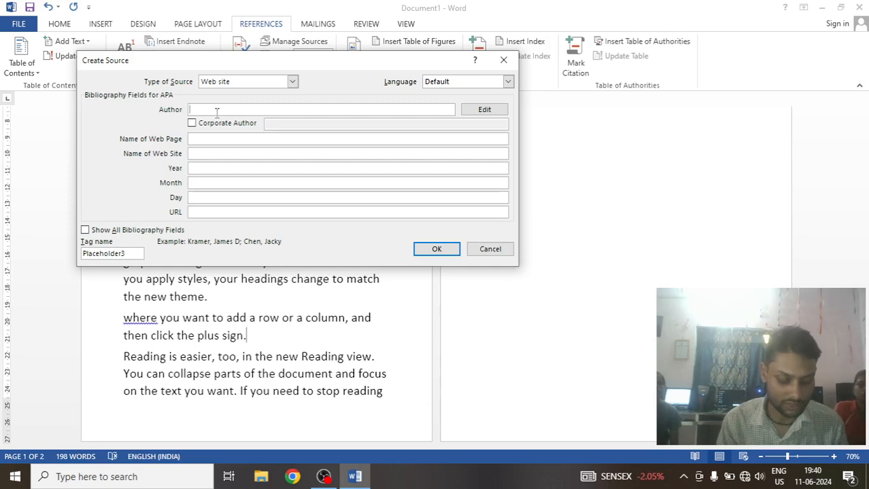
type("SOHAN")
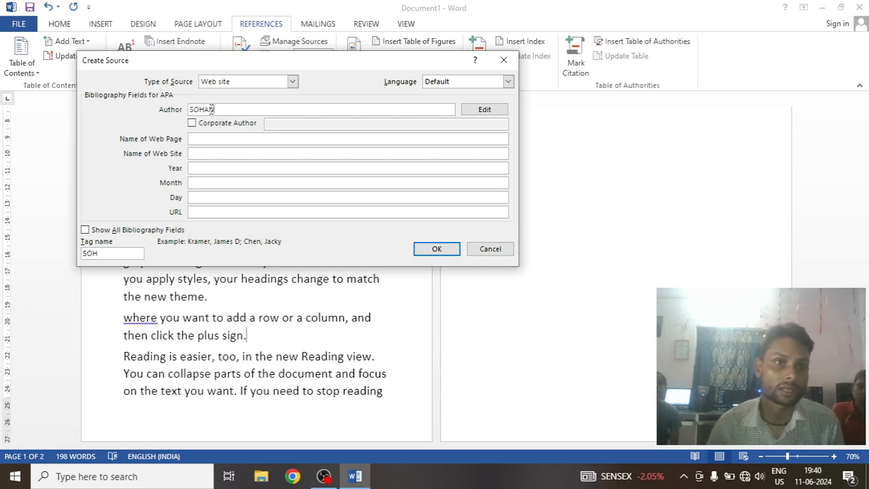
left_click(191, 123)
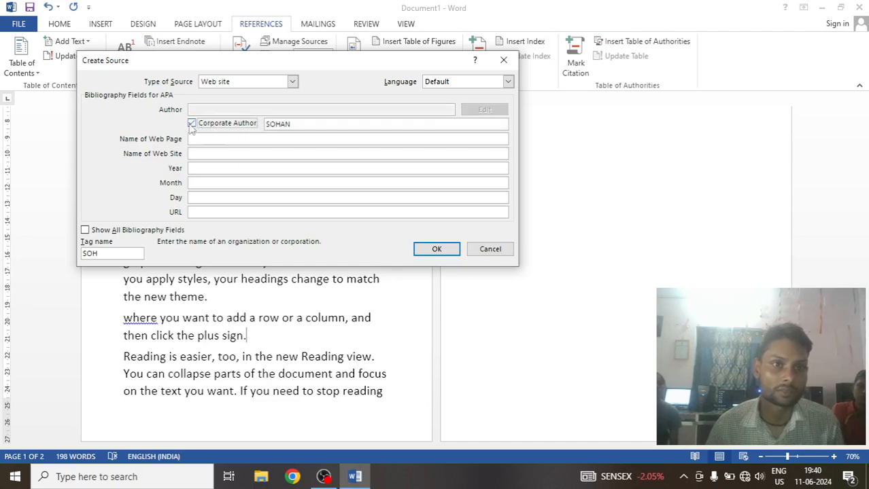
left_click(192, 124)
left_click(207, 138)
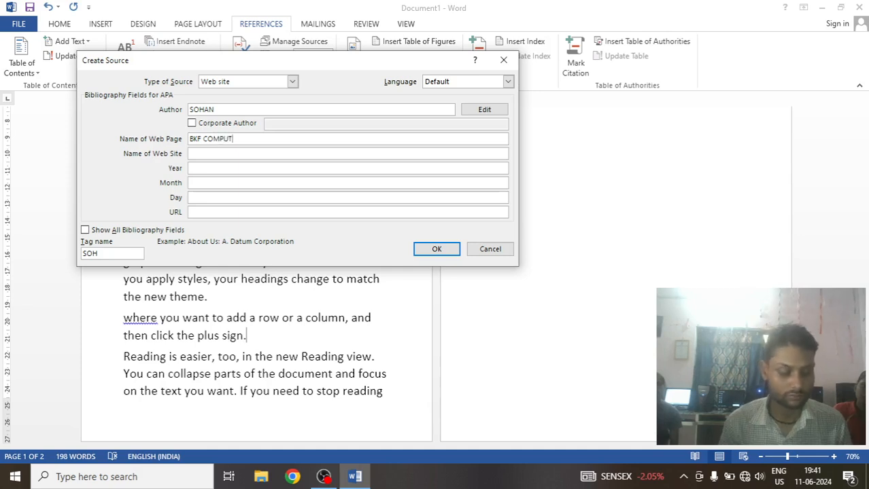
left_click(202, 153)
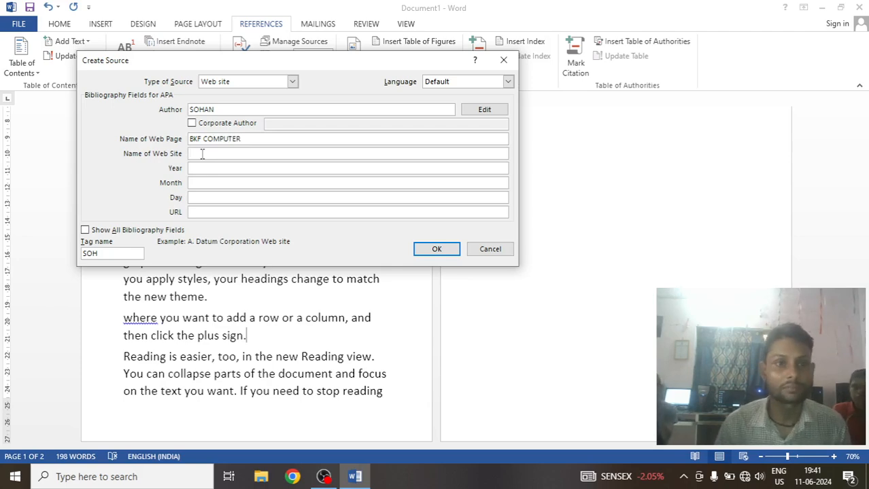
left_click(258, 140)
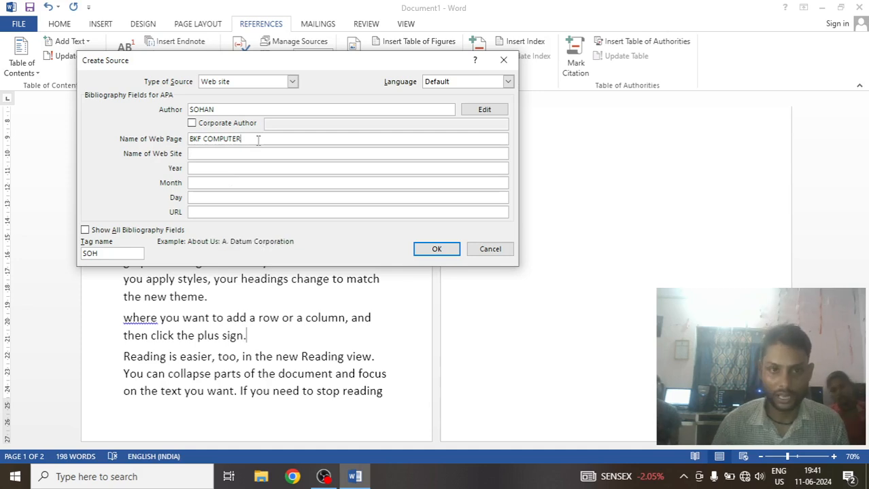
key("BackSpace")
key("BackSpace")
key("BackSpace")
key("BackSpace")
key("BackSpace")
key("BackSpace")
key("BackSpace")
key("BackSpace")
key("BackSpace")
key("BackSpace")
key("BackSpace")
key("BackSpace")
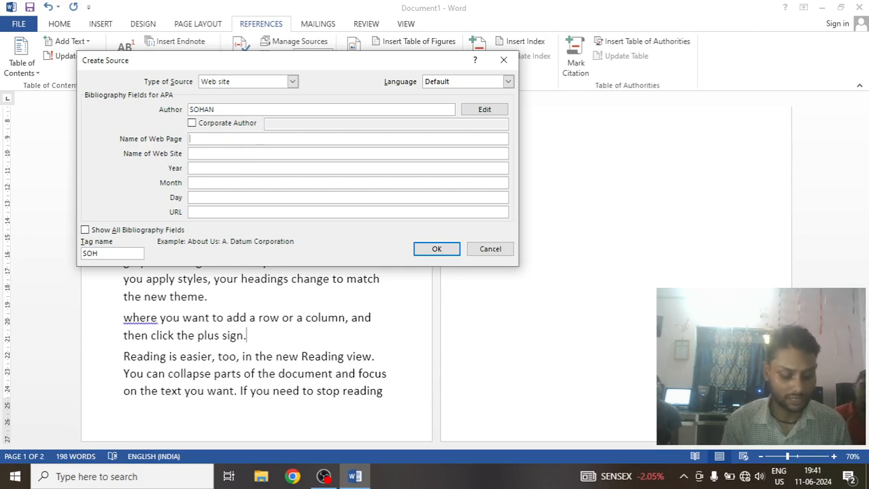
- Set the source's web page name to BKF.ORG.IN and its web site name to BKF COMPUTER
type("BKG")
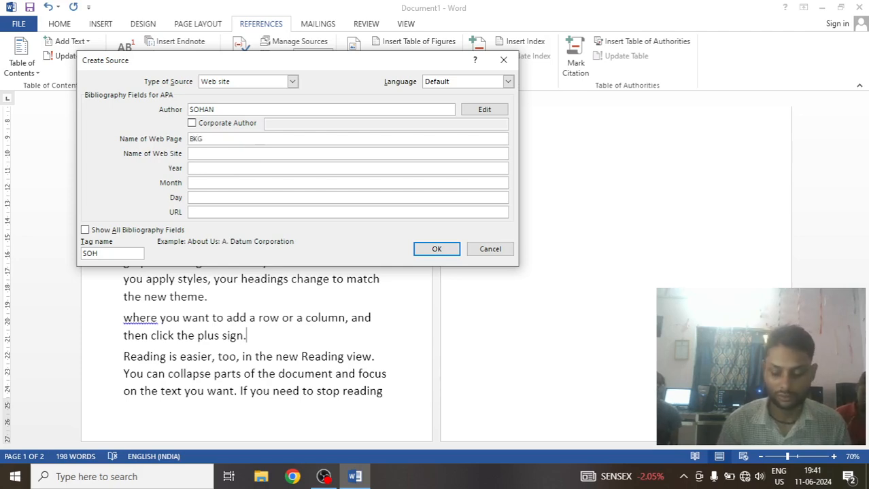
key("BackSpace")
type("F.ORG.IN")
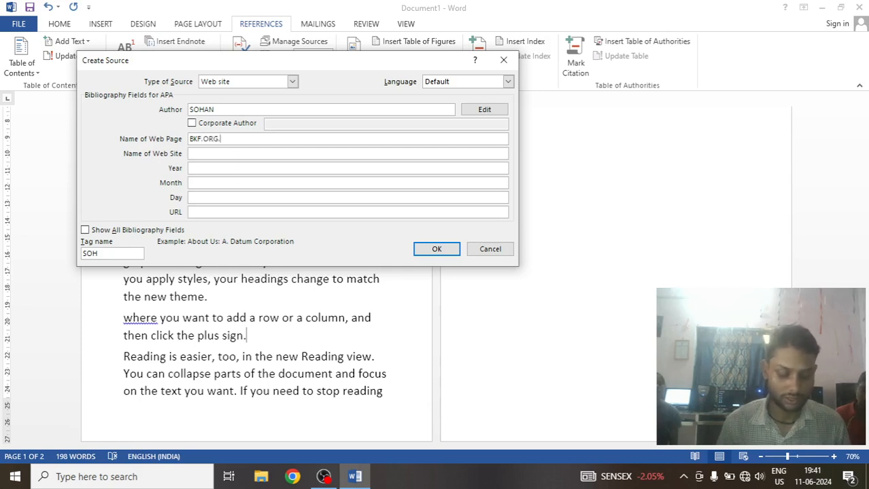
left_click(205, 155)
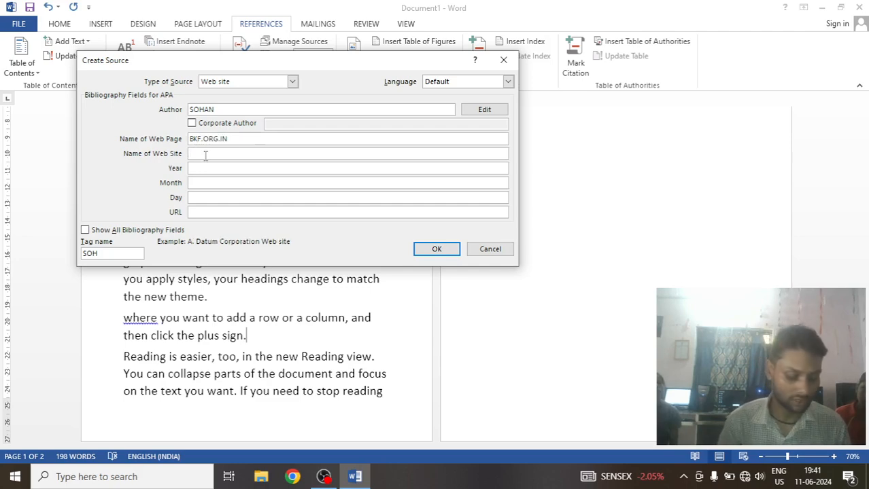
type("BKF COMPUTER")
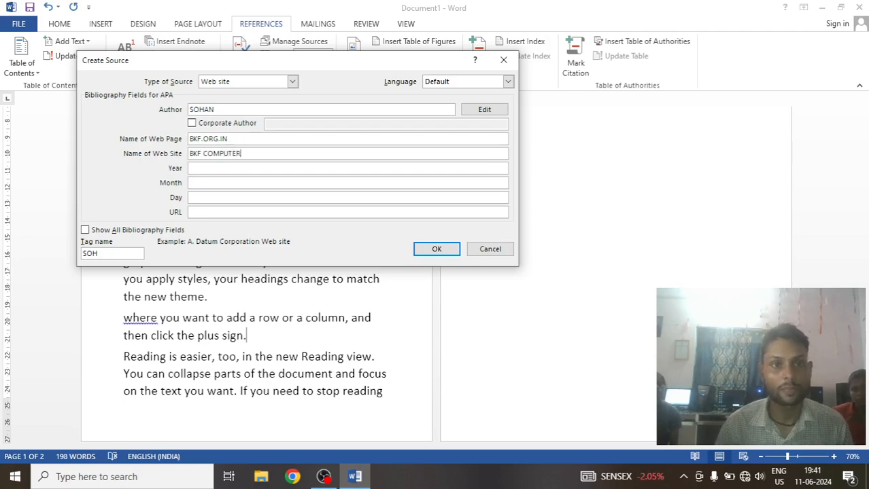
- Set the source's date to year 2024, month 06 and day 1ST
left_click(210, 168)
type("2024")
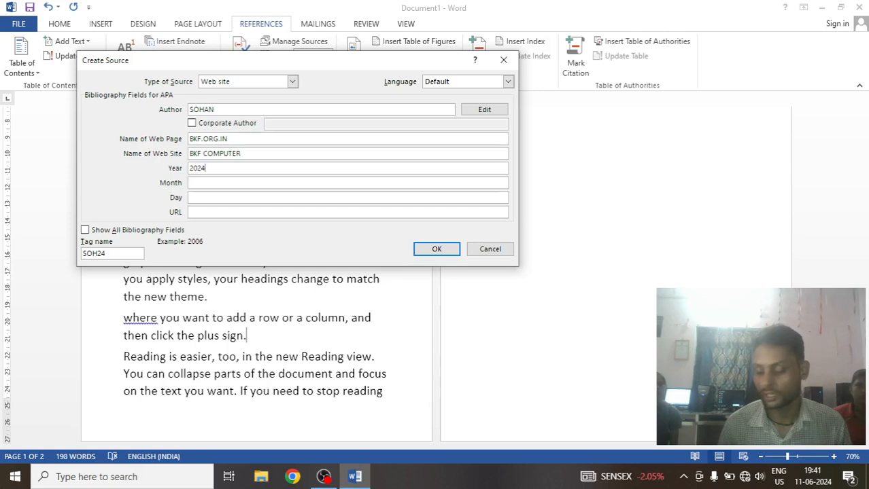
left_click(219, 182)
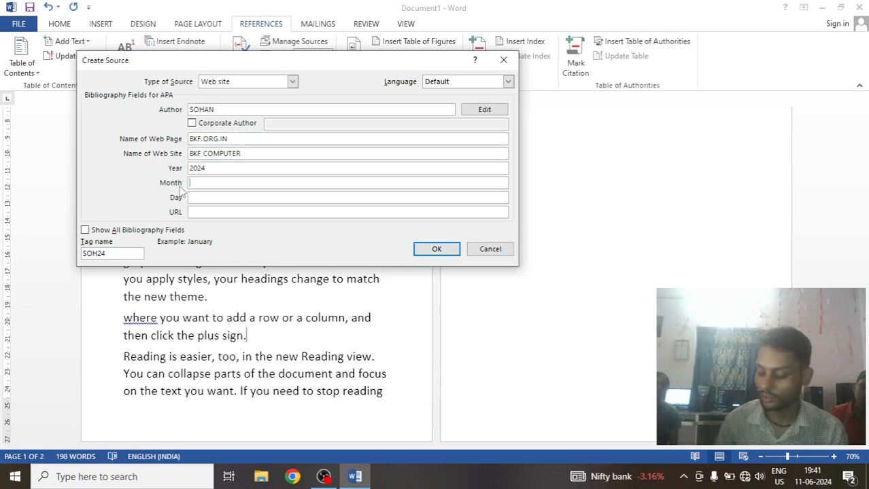
type("0")
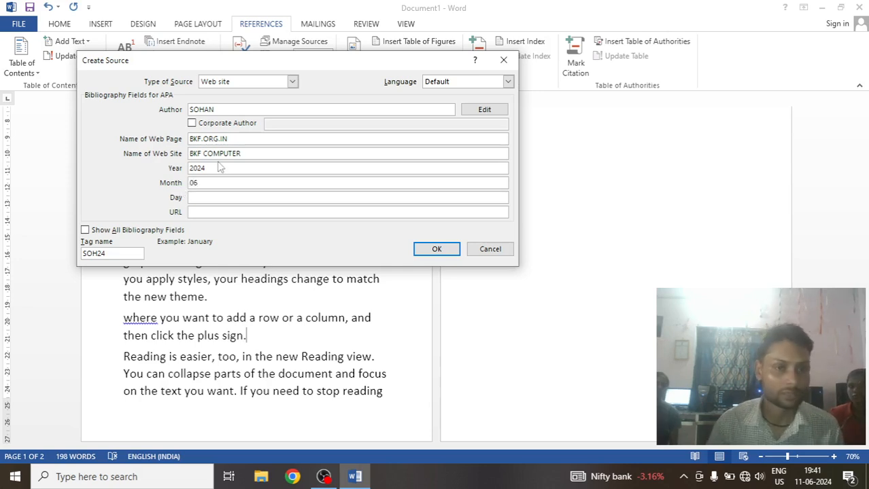
type("6")
key("Tab")
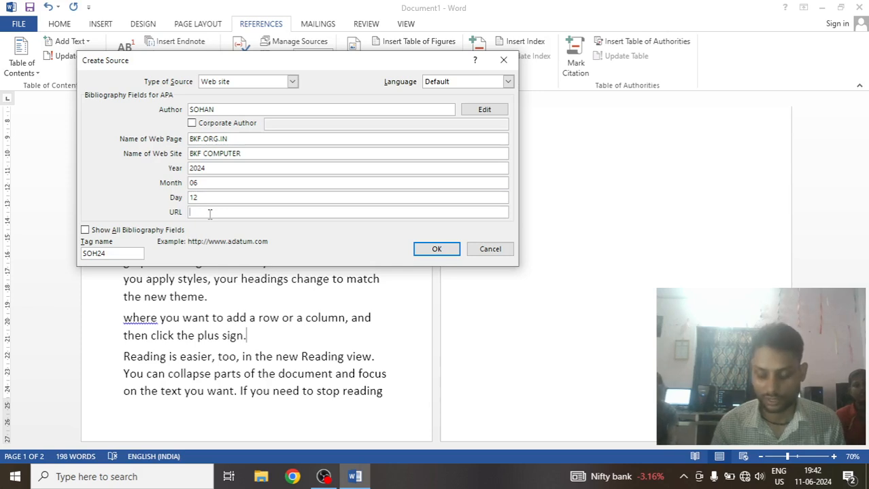
left_click(216, 198)
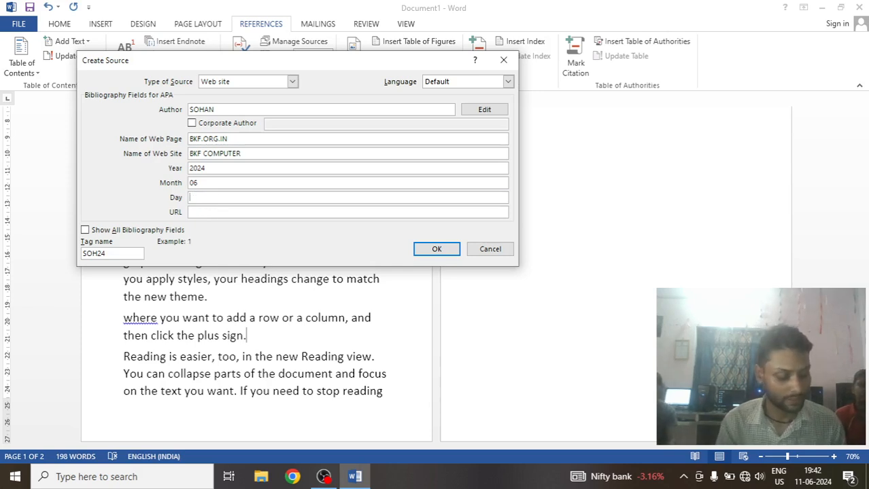
type("5")
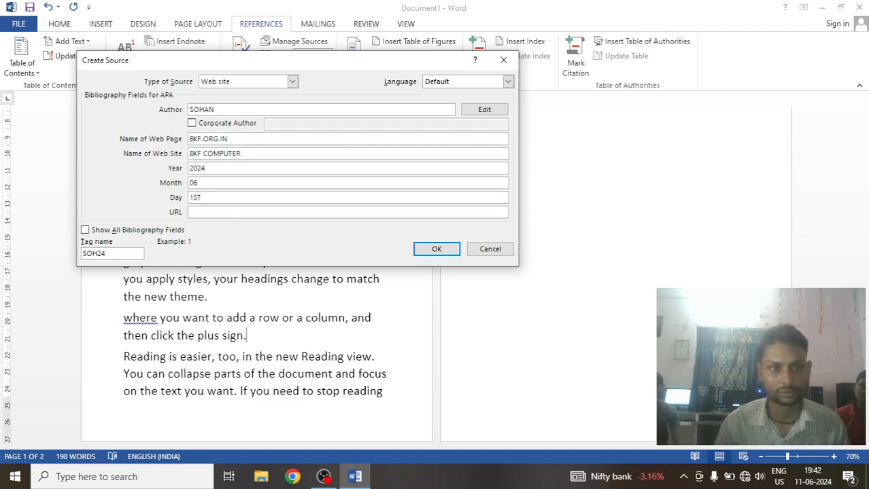
- Set the source's URL to BKF.ORG.IN and insert its citation after "plus sign."
left_click(212, 212)
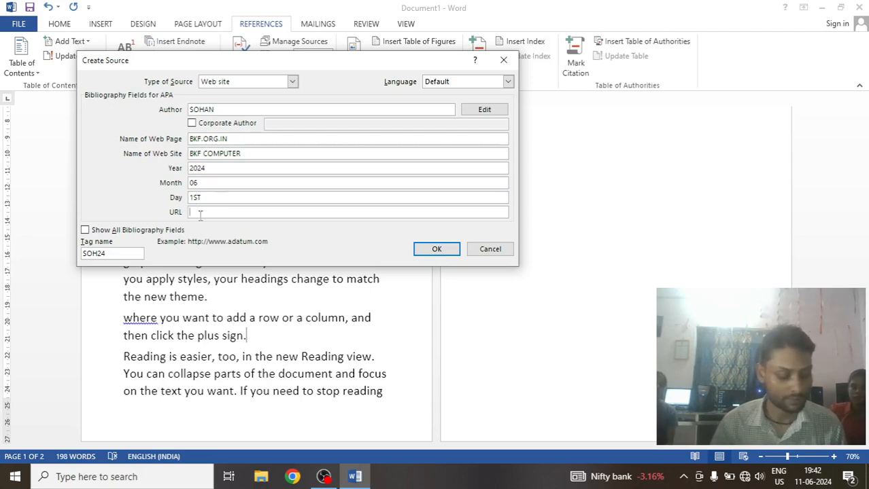
type("BKF.ORG.IN")
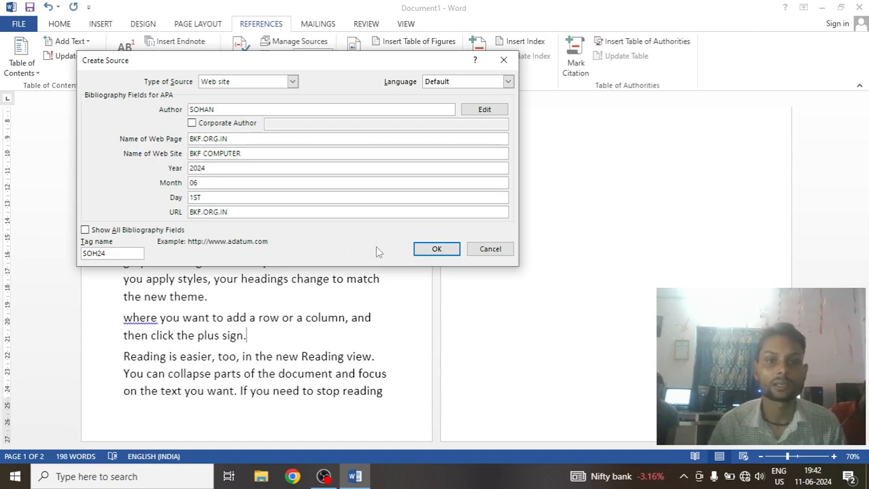
left_click(437, 249)
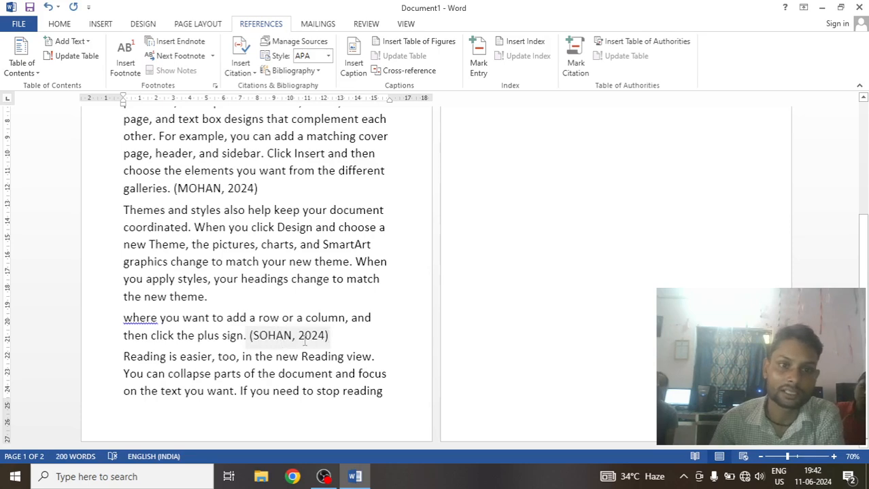
- Examine the list of available citation sources and the editing options of the citation after "galleries."
left_click(240, 62)
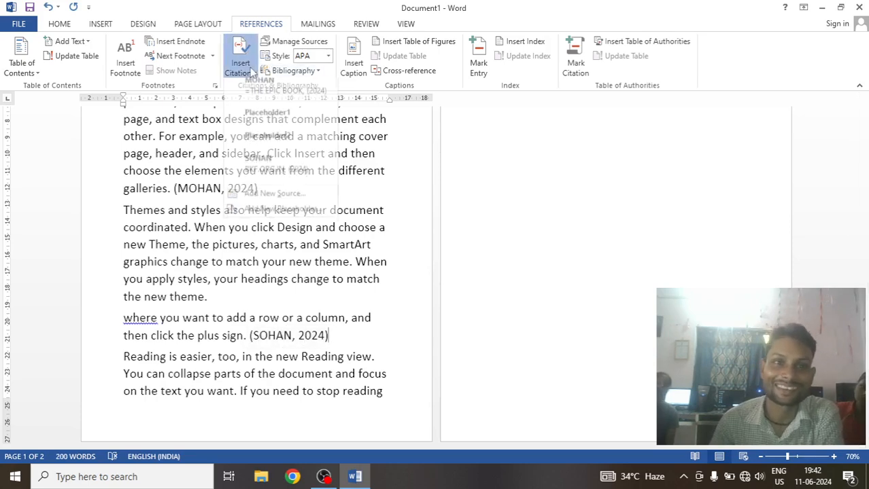
left_click(250, 289)
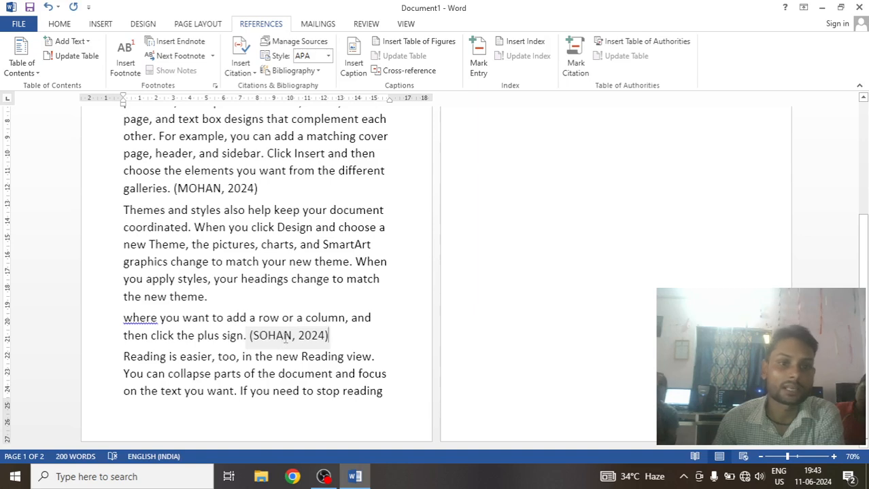
left_click(233, 190)
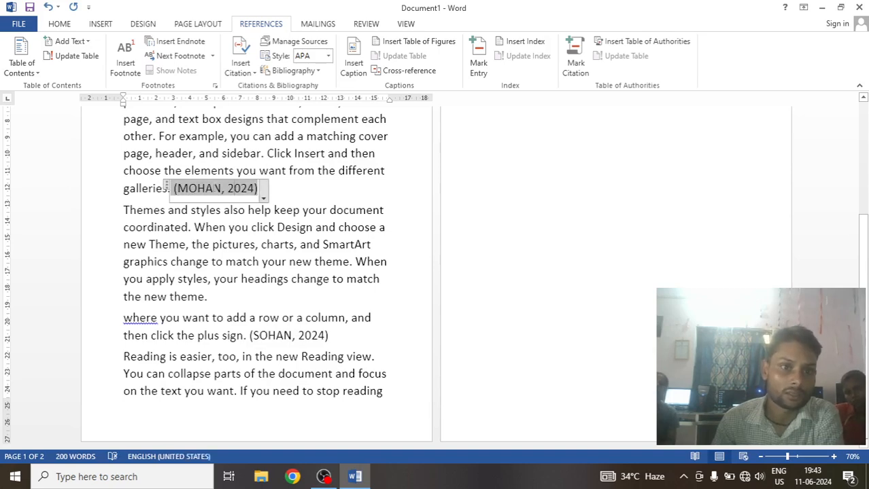
left_click(167, 189)
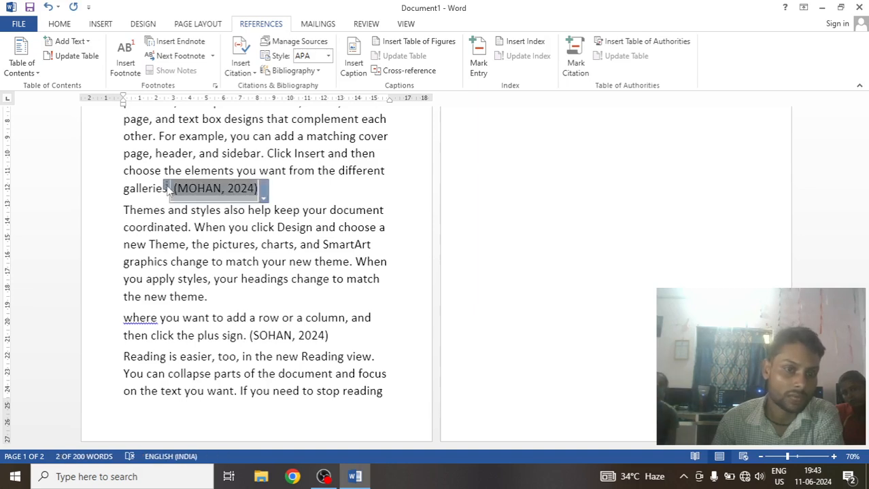
left_click(191, 195)
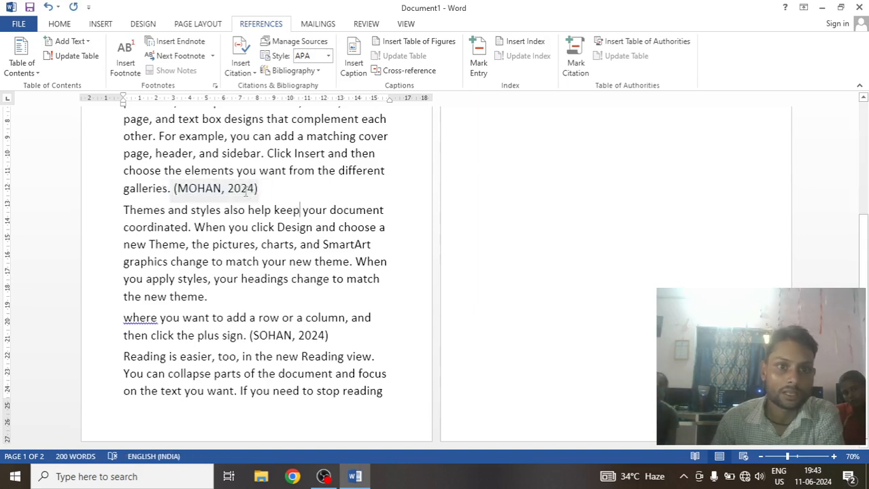
left_click(263, 199)
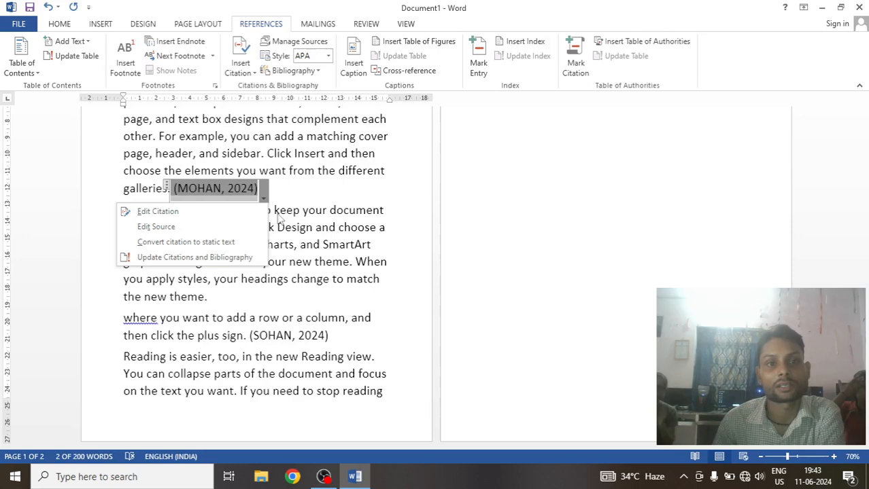
left_click(301, 198)
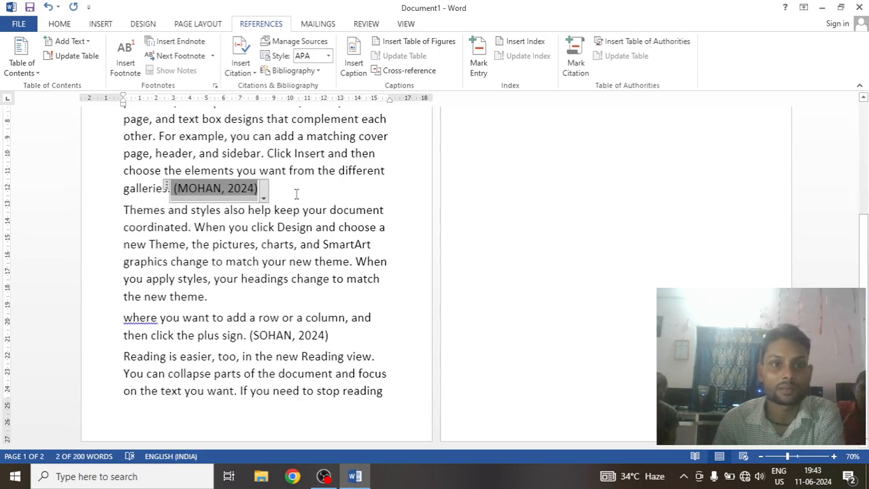
scroll(291, 249, "up", 2)
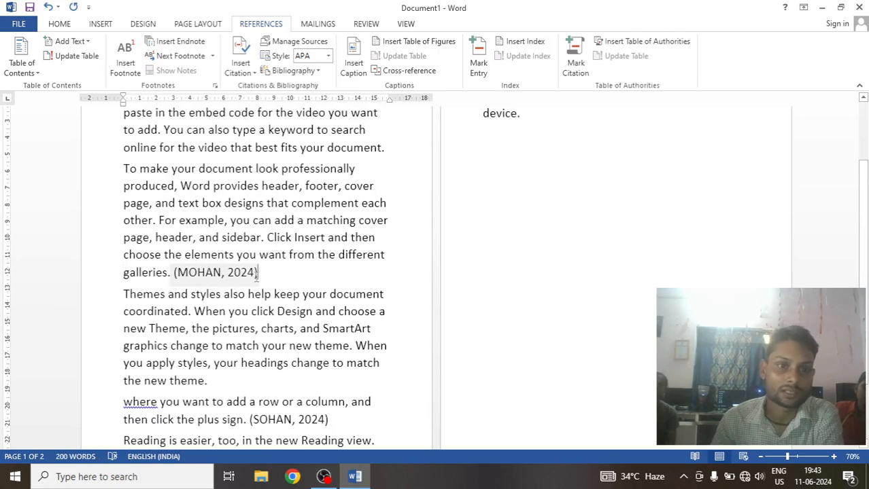
scroll(280, 279, "down", 2)
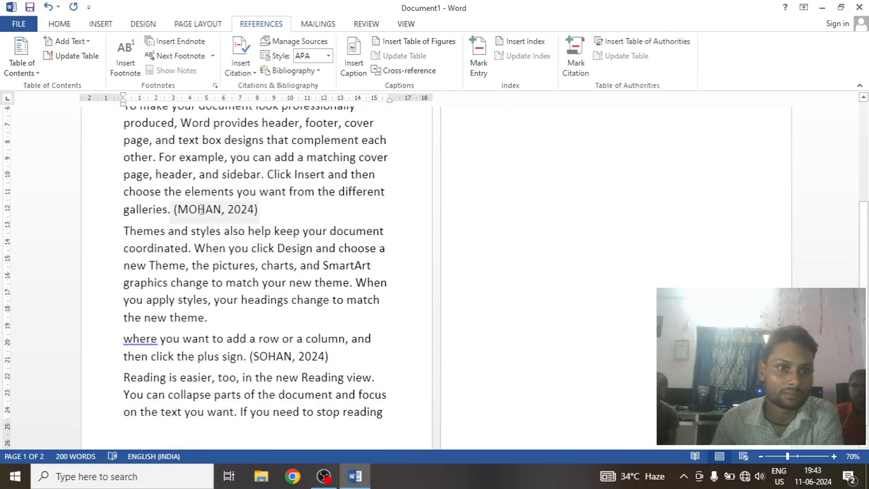
- Suppress the author, year and title in the citation after "galleries."
left_click(263, 221)
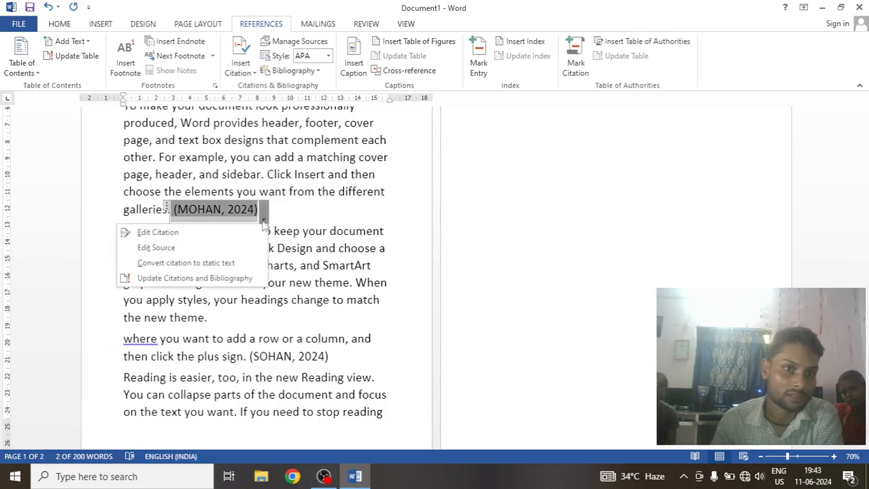
left_click(163, 232)
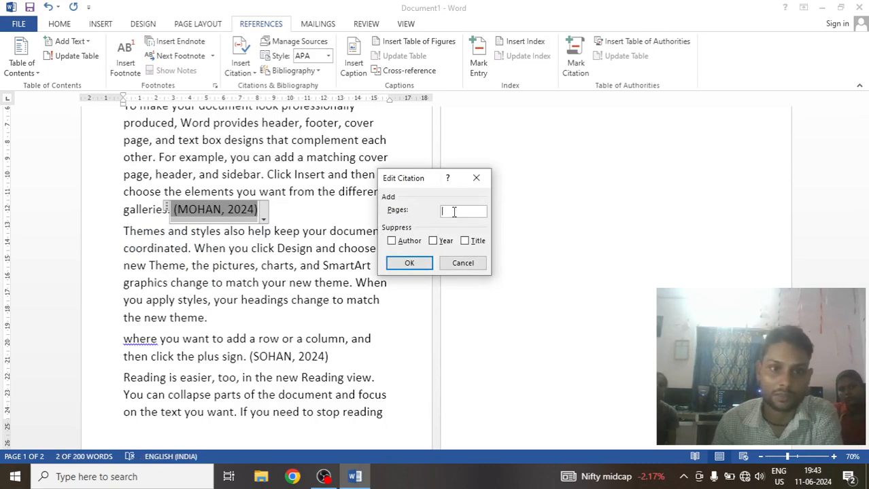
left_click(392, 241)
left_click(433, 242)
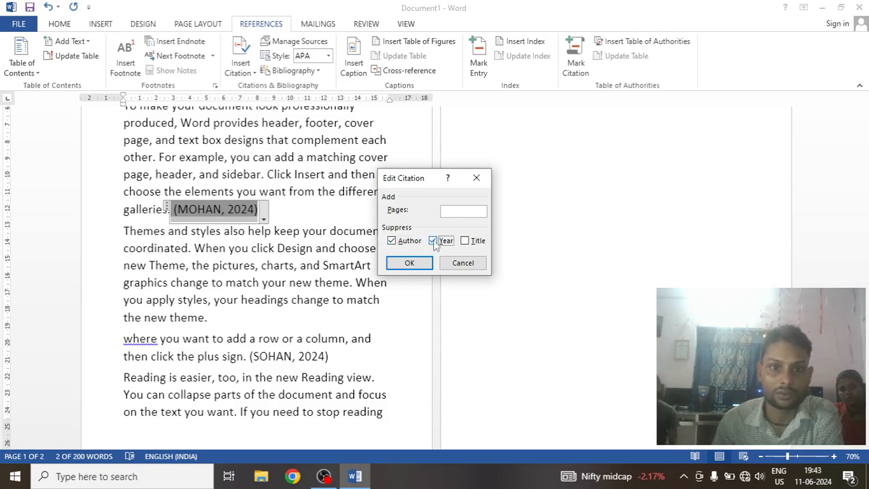
left_click(465, 241)
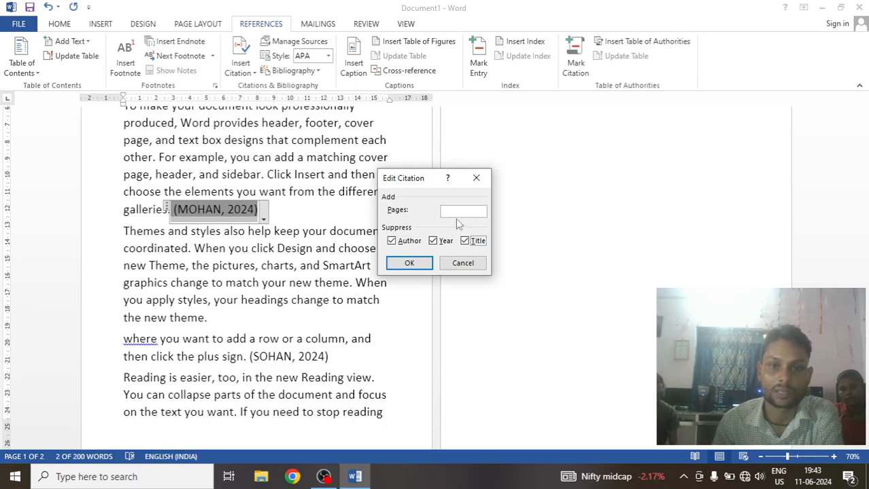
left_click(409, 263)
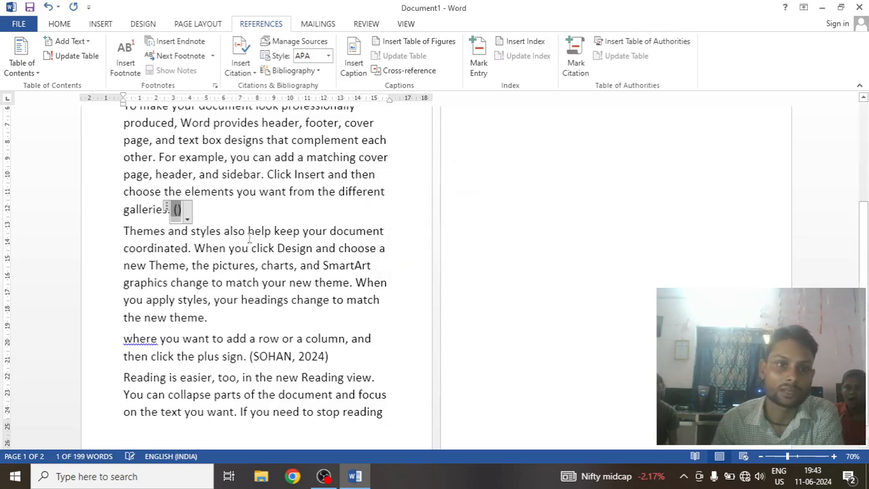
- Turn off author suppression for the emptied citation after "galleries."
left_click(187, 219)
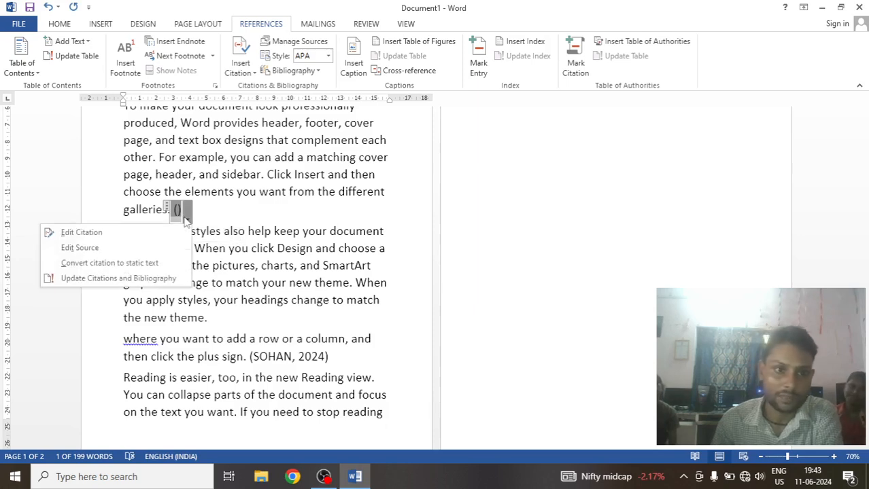
left_click(102, 232)
left_click(392, 241)
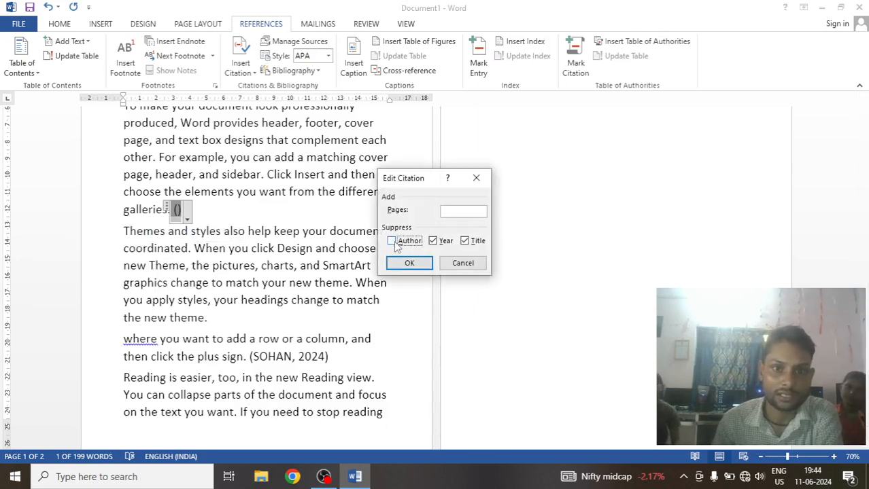
left_click(409, 263)
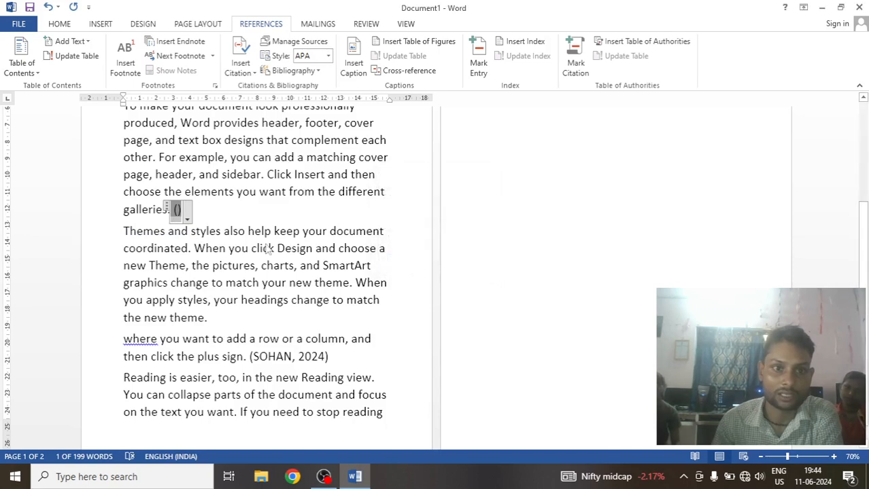
left_click(231, 218)
left_click(155, 232)
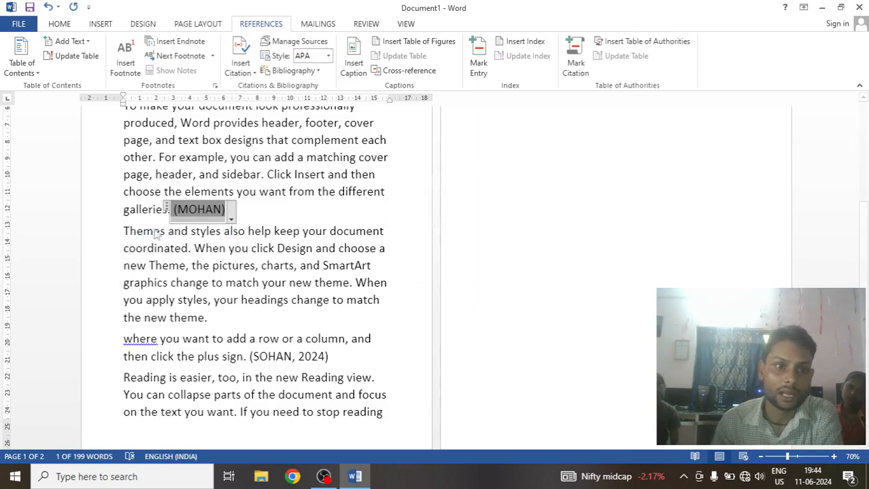
left_click(433, 241)
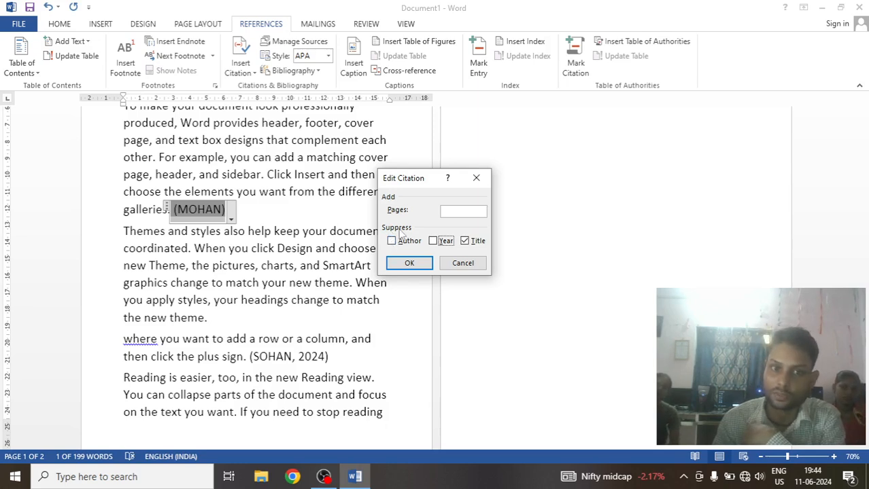
left_click(476, 178)
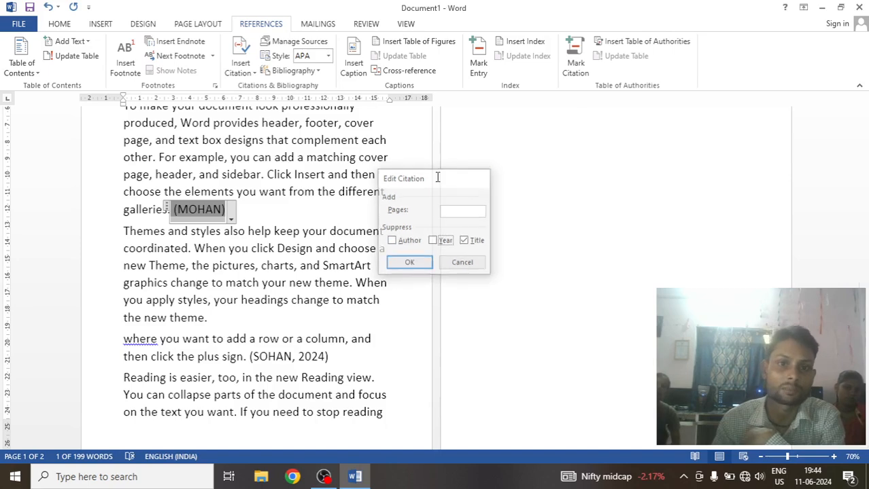
left_click(199, 26)
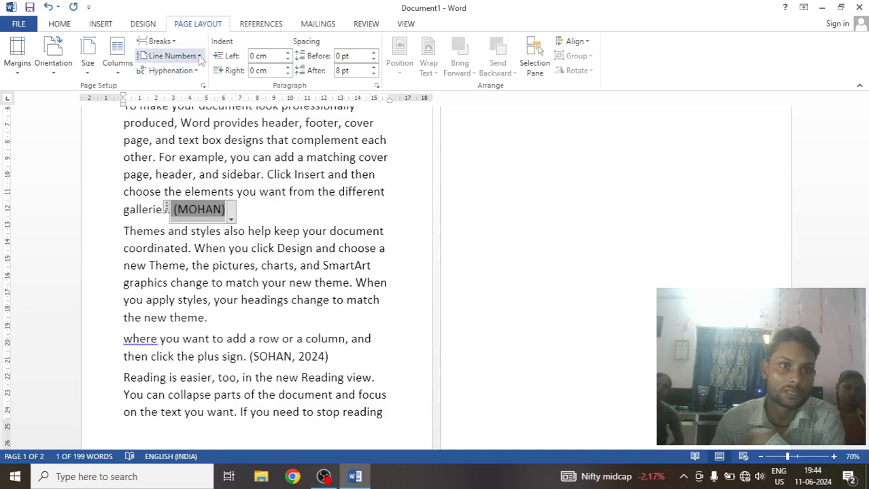
left_click(200, 57)
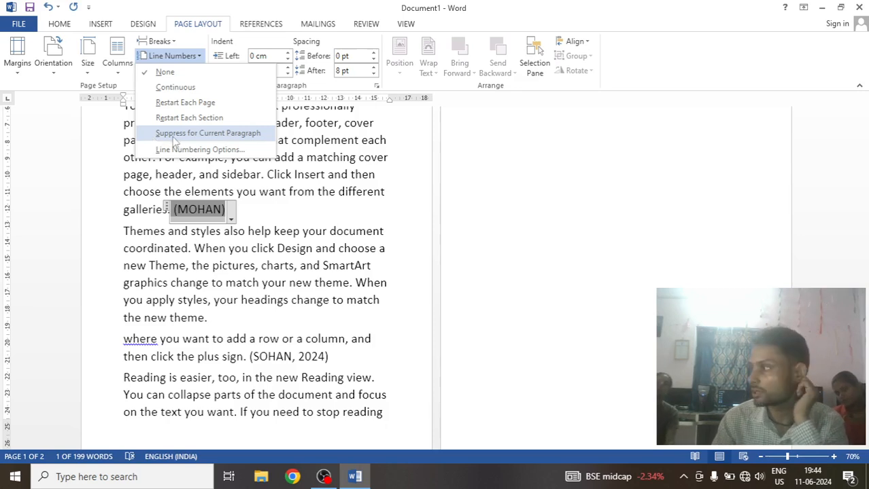
left_click(281, 225)
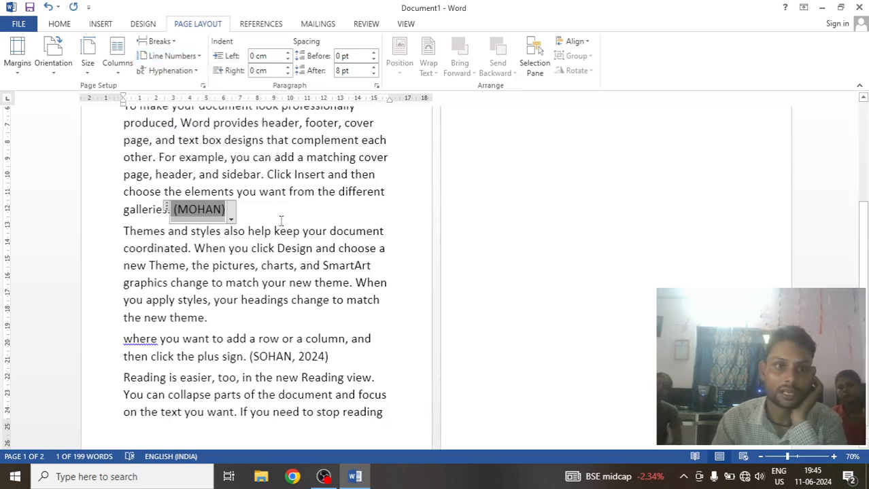
- Turn off year and title suppression for the citation after "galleries."
left_click(231, 219)
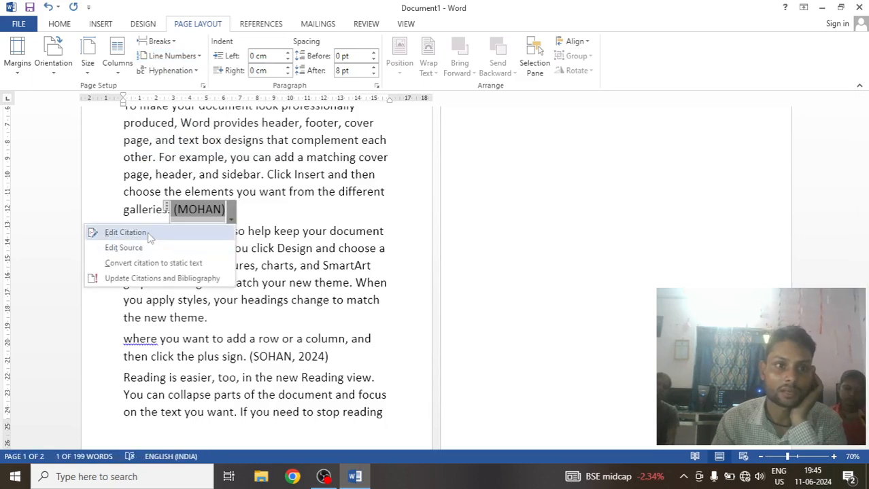
left_click(122, 231)
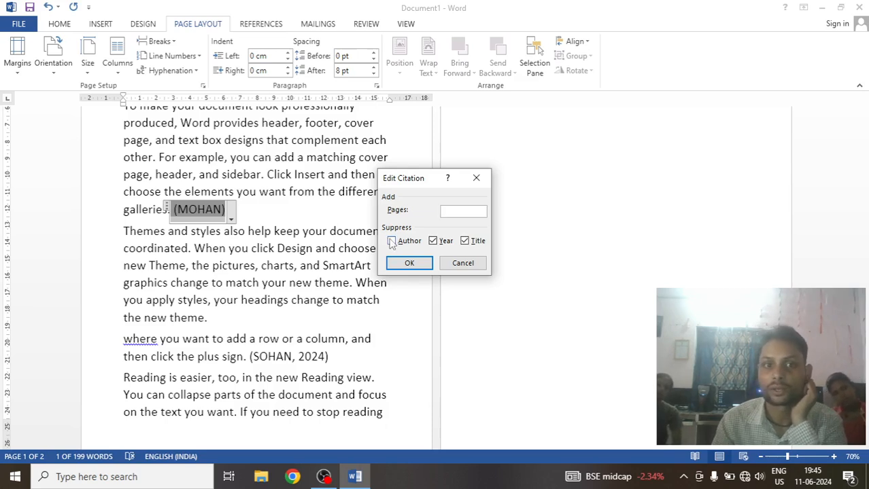
left_click(433, 241)
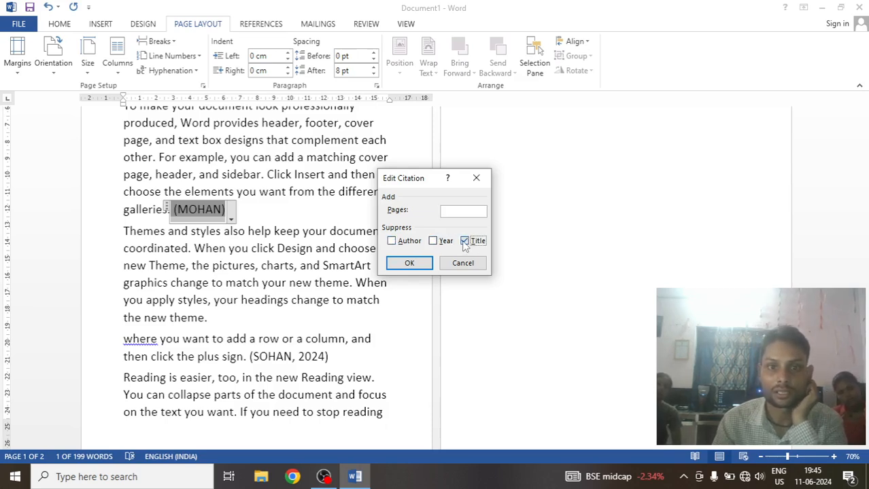
left_click(465, 241)
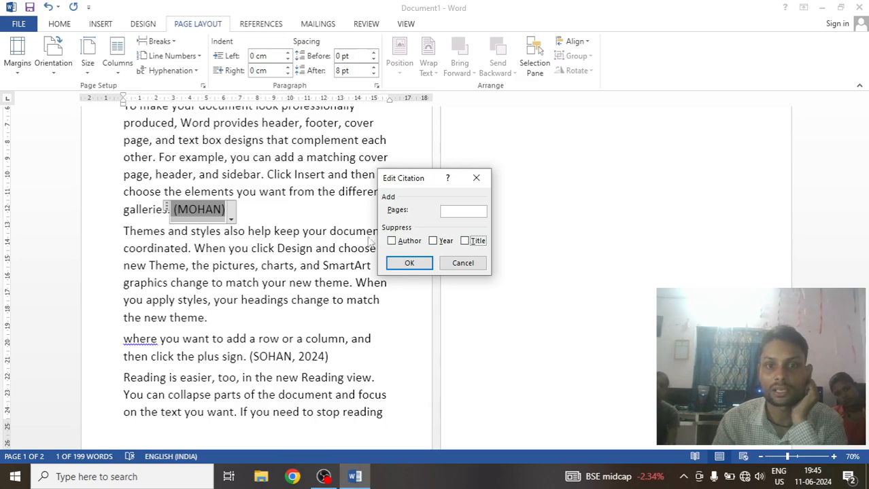
left_click(409, 263)
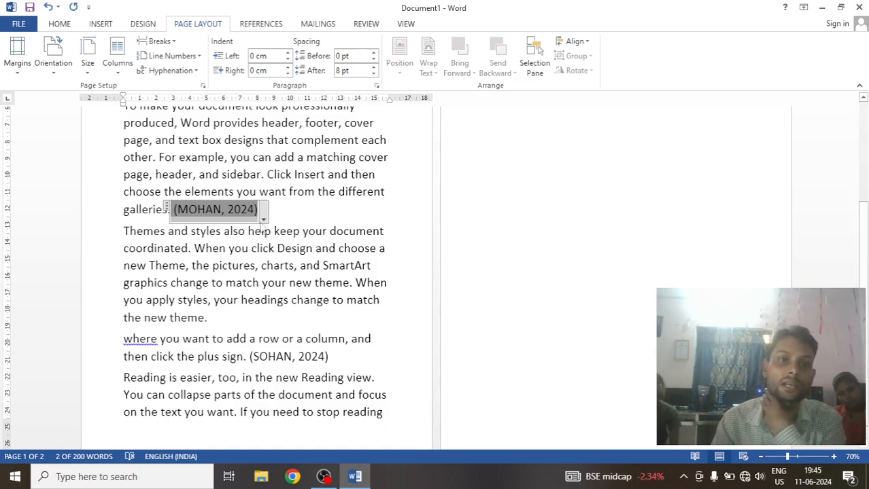
- Edit the Book source of the citation after "galleries." and replace the author's name with a different one
left_click(264, 219)
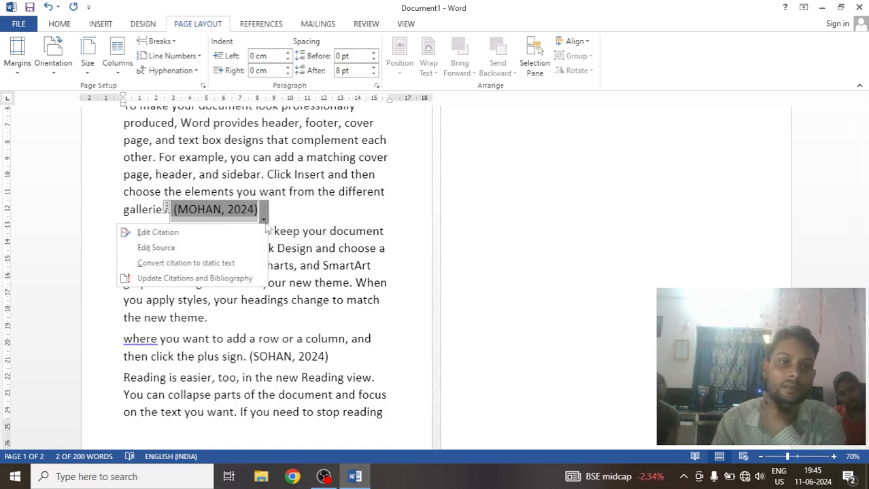
left_click(190, 249)
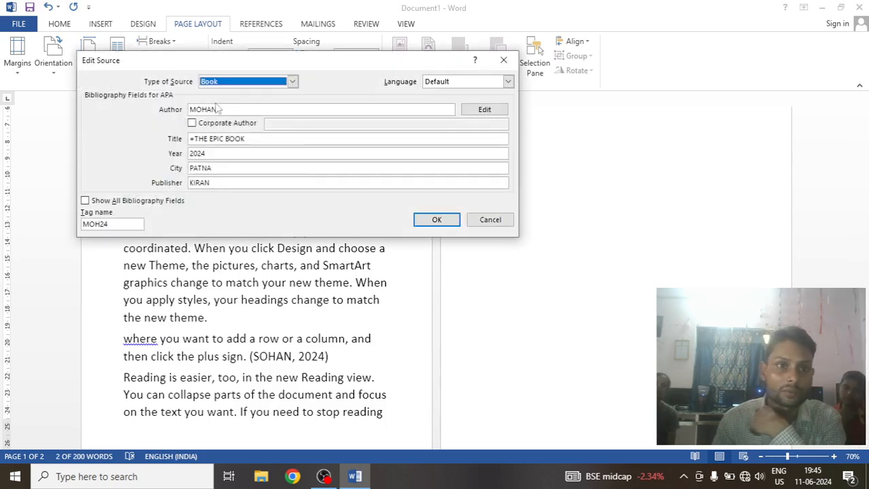
left_click(225, 111)
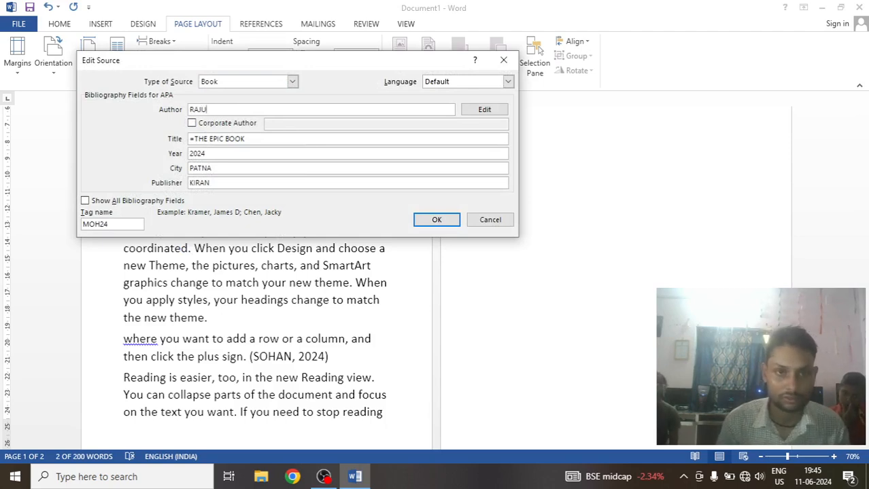
left_click(437, 223)
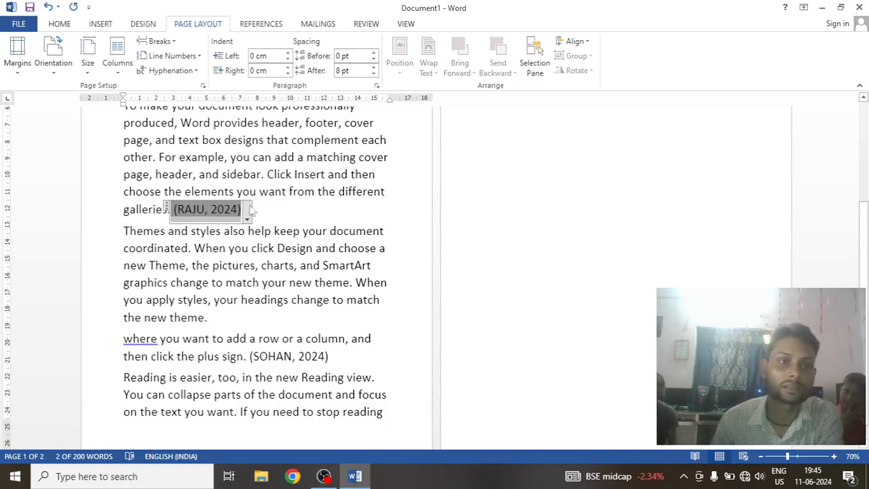
- Examine the editing options of the citation after "galleries.", including its conversion to static text
key("XF86AudioLowerVolume")
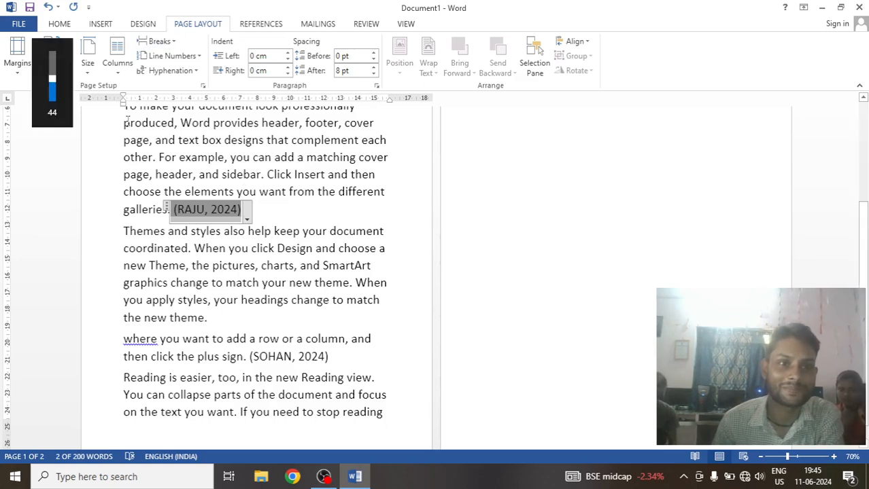
left_click(247, 217)
key("XF86AudioRaiseVolume")
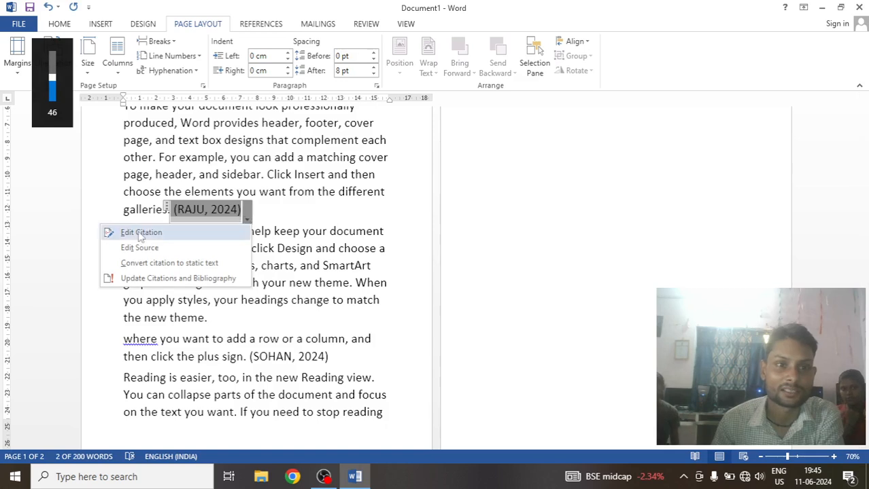
left_click(302, 226)
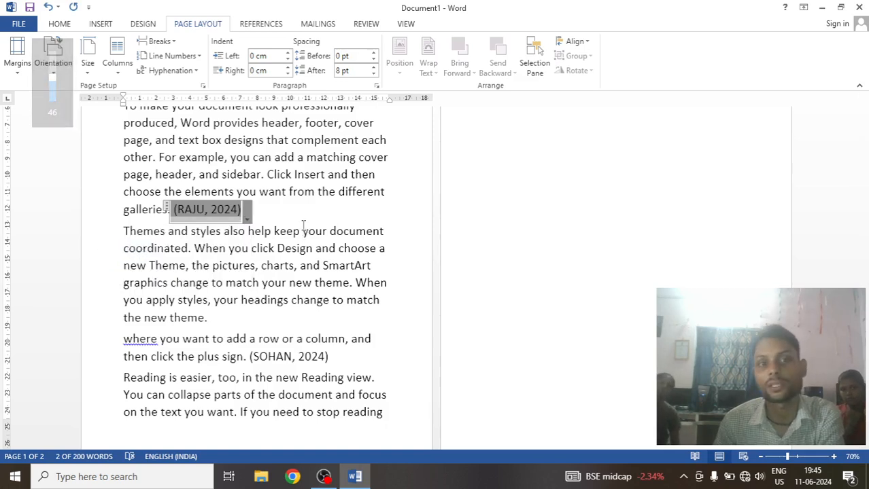
left_click(306, 246)
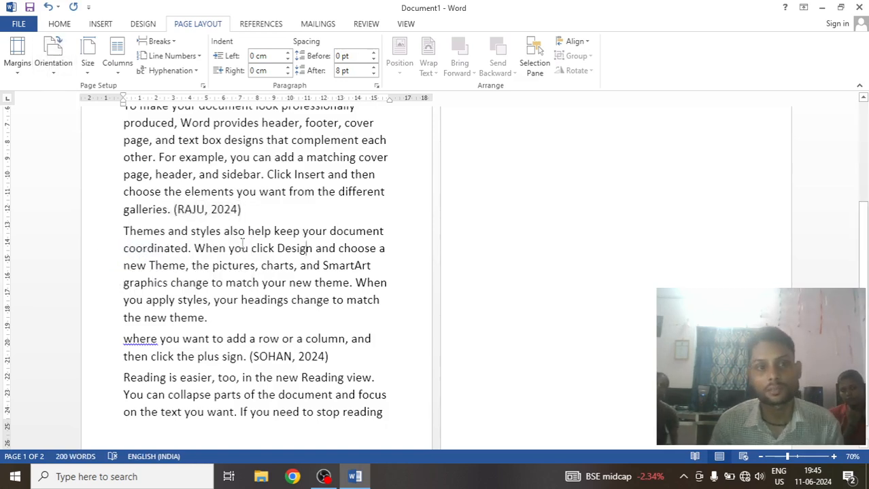
left_click(209, 209)
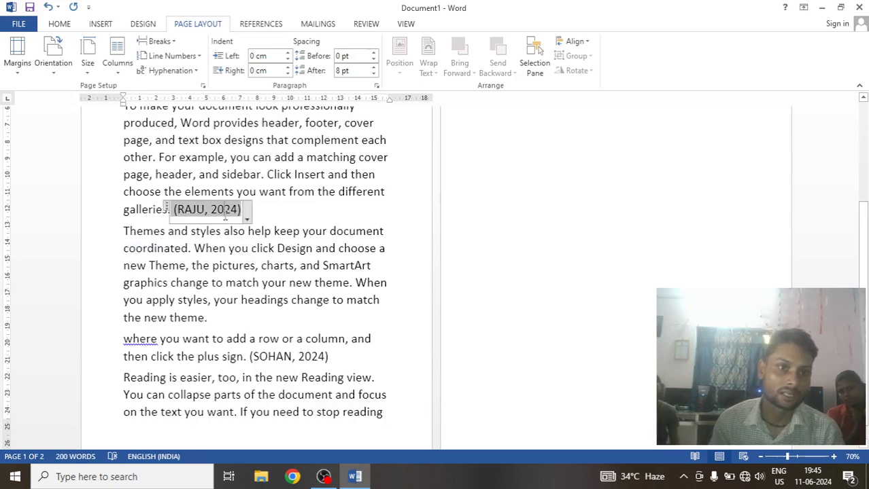
left_click(247, 219)
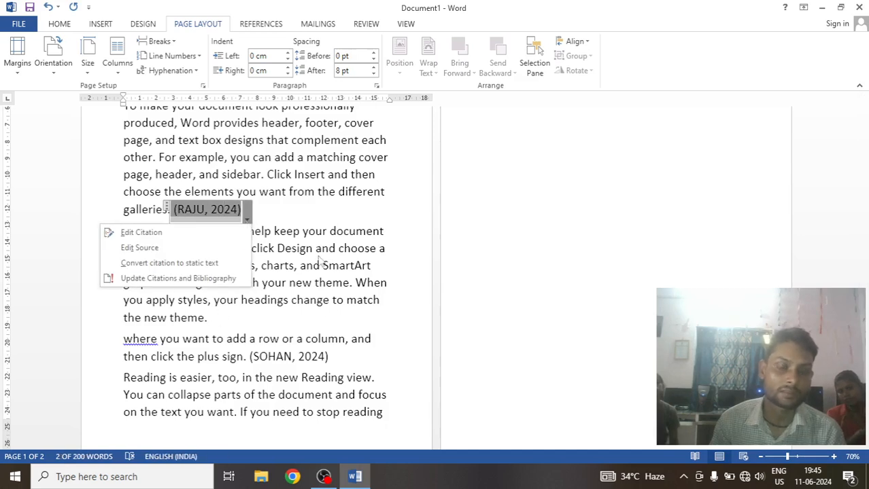
left_click(248, 218)
left_click(247, 219)
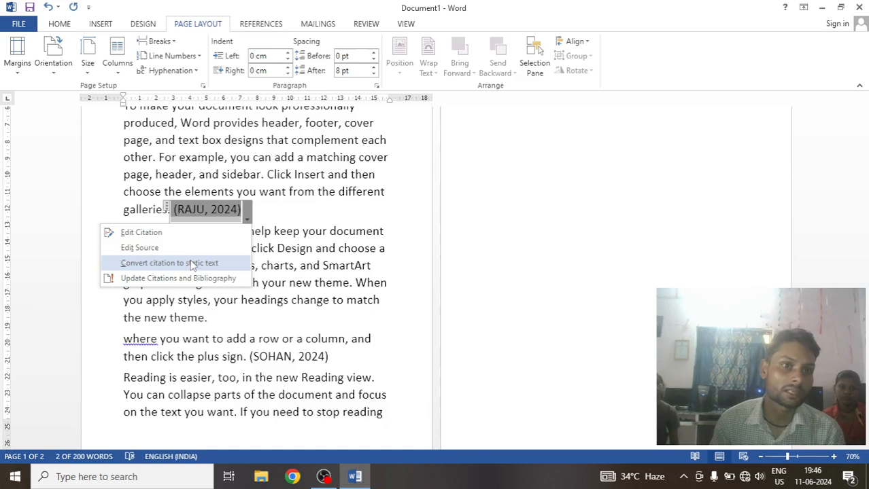
left_click(291, 169)
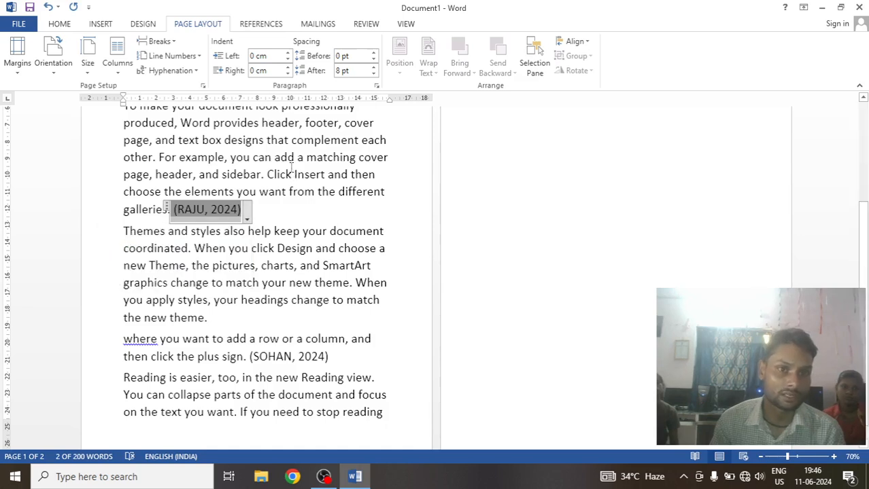
left_click(341, 157)
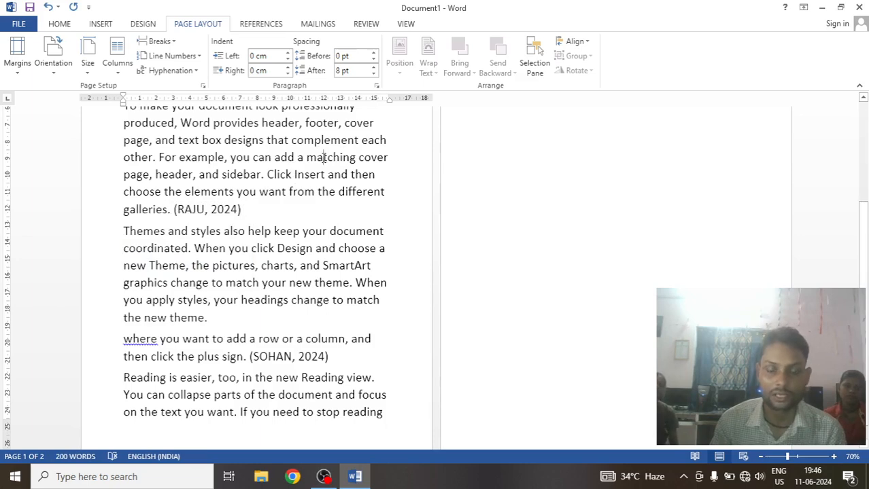
- Convert the citation after "galleries." to static text
left_click(212, 212)
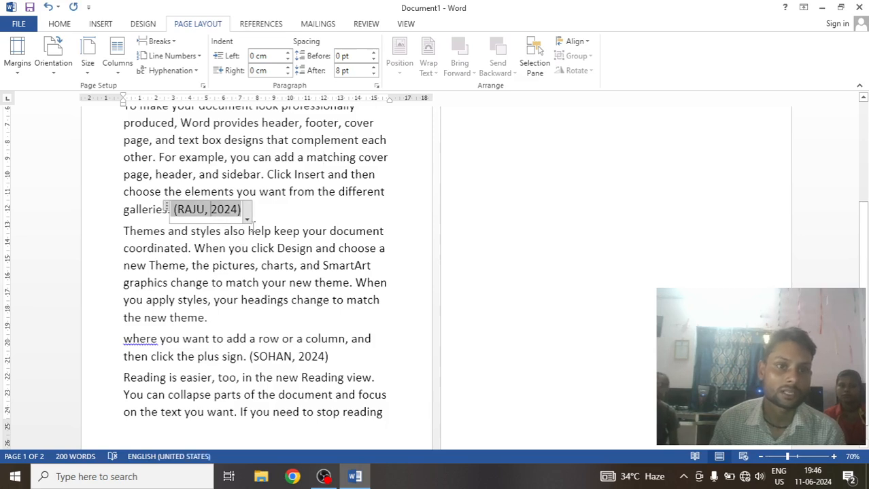
left_click(247, 218)
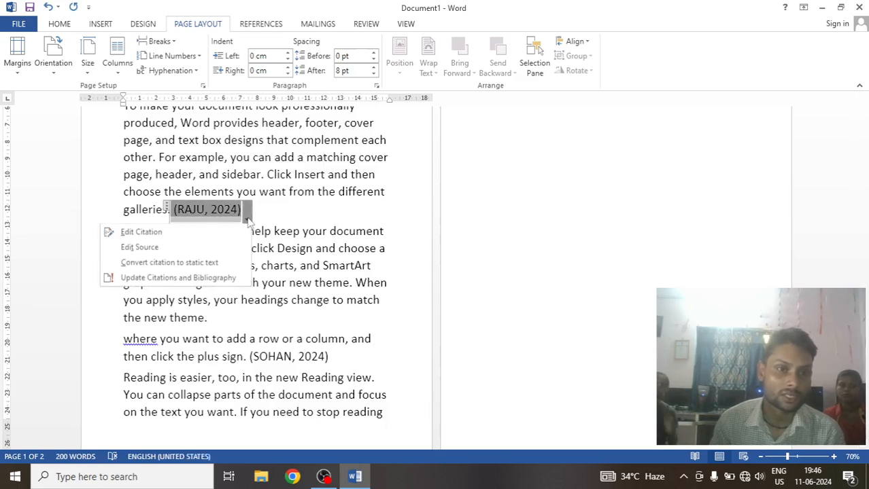
left_click(158, 264)
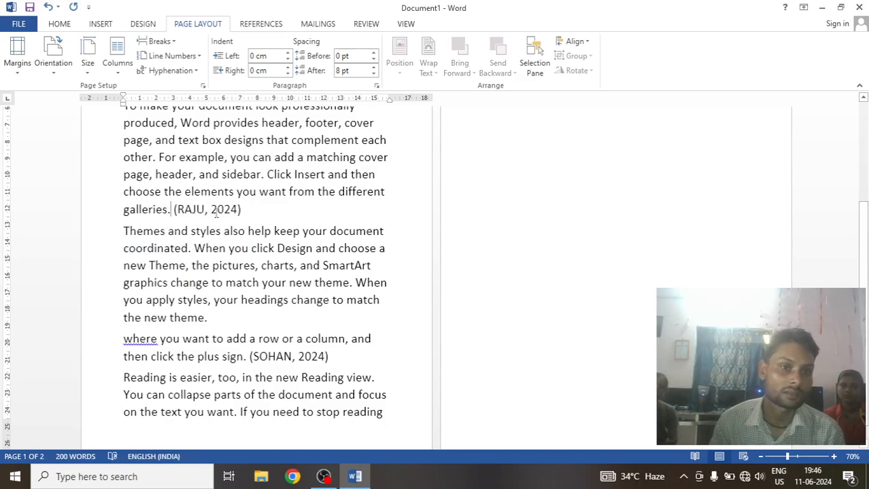
- Check the static text of the citation after "galleries." and undo its conversion so that it is an editable citation again
left_click(254, 211)
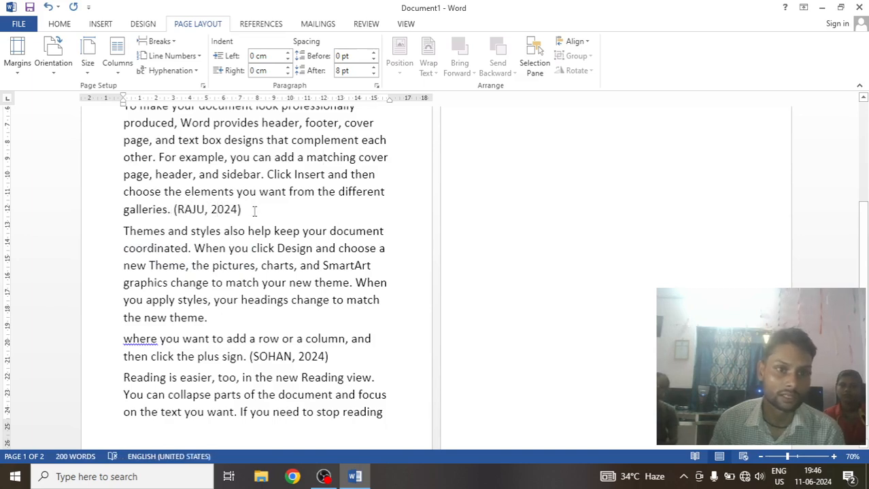
left_click(194, 211)
left_click(252, 211)
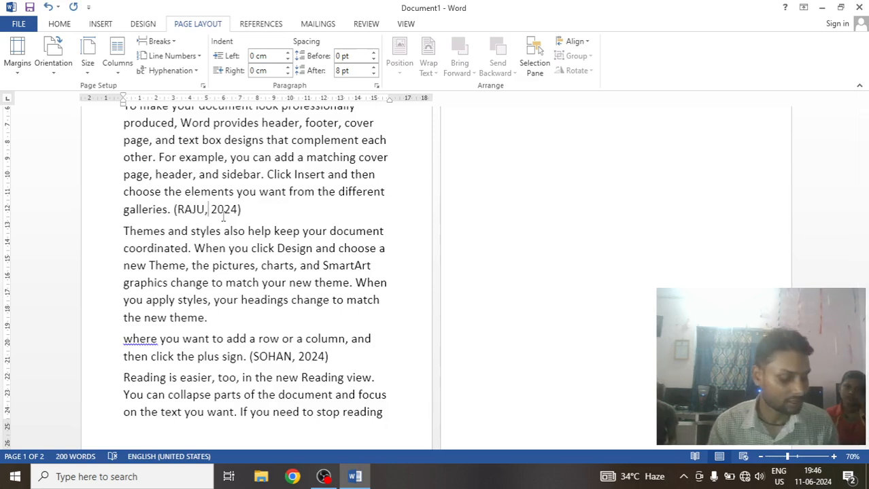
left_click(223, 216)
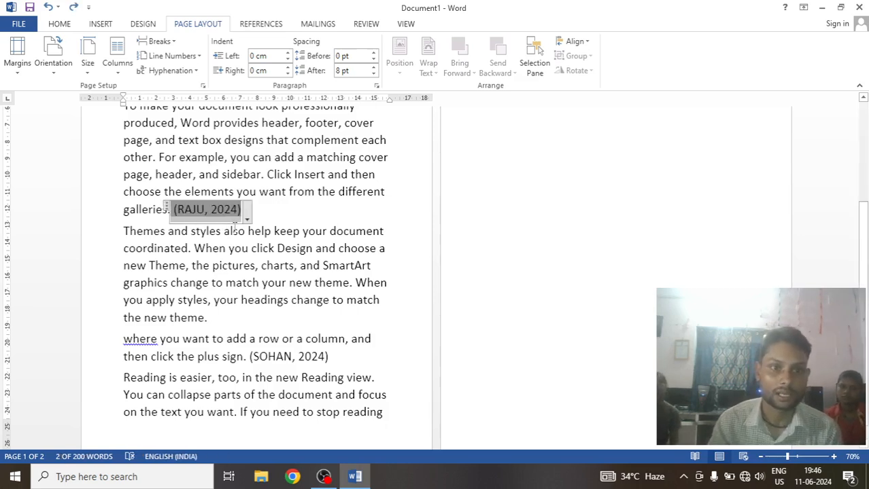
- Examine the editing options of the citation after "galleries.", from editing the source to converting it to static text
left_click(248, 219)
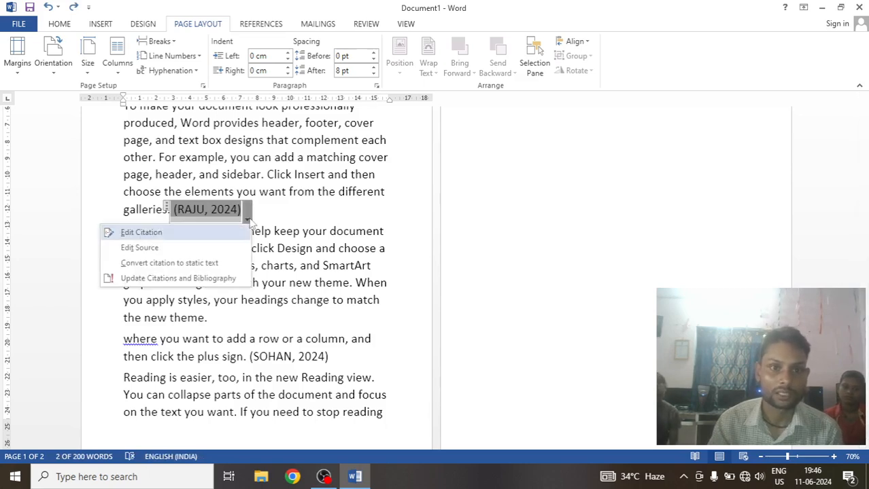
left_click(144, 251)
key("alt")
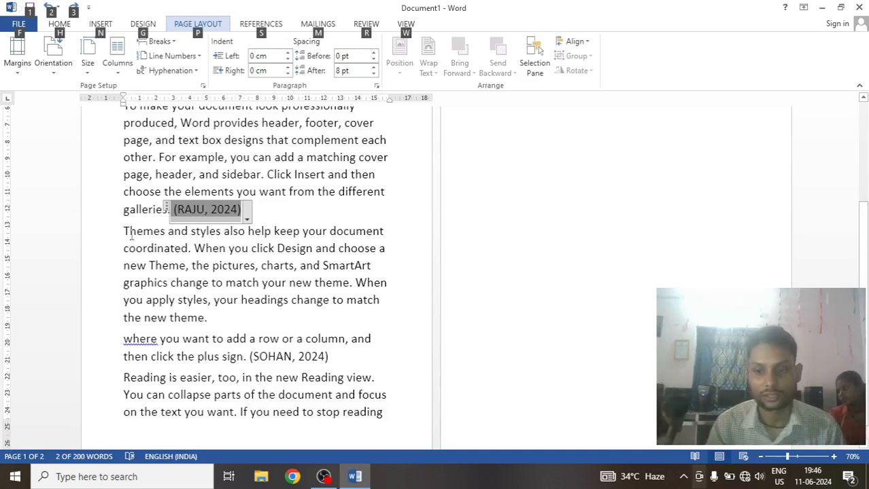
left_click(337, 290)
key("XF86AudioLowerVolume")
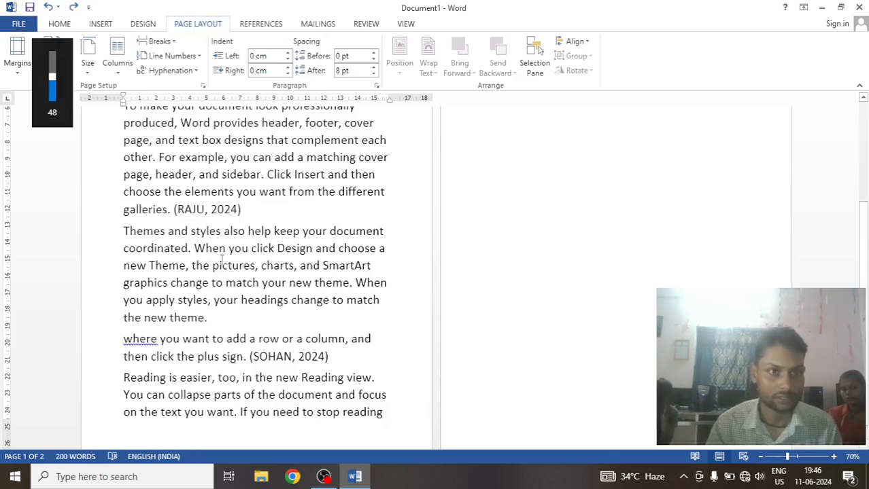
left_click(199, 209)
scroll(192, 217, "up", 1)
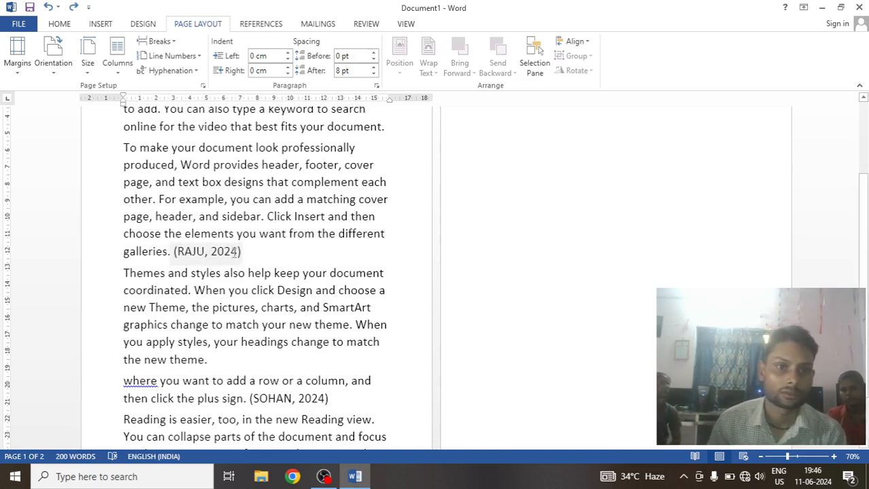
left_click(235, 252)
left_click(248, 259)
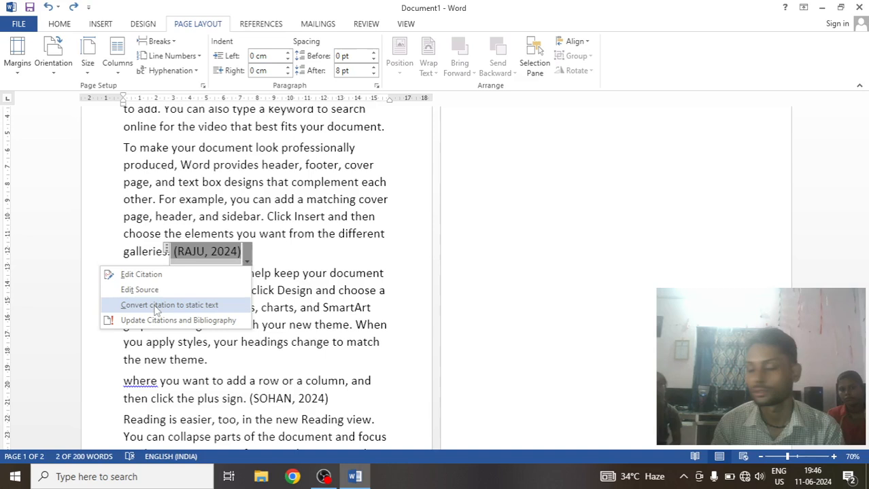
key("Escape")
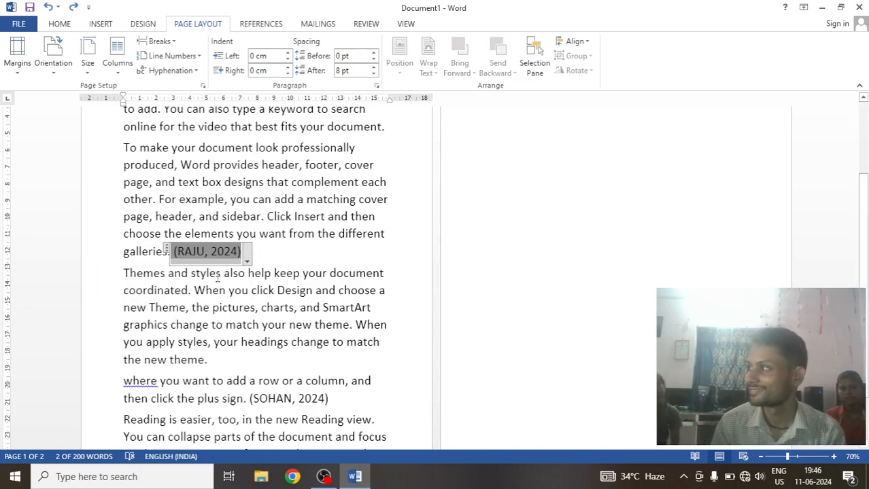
left_click(248, 259)
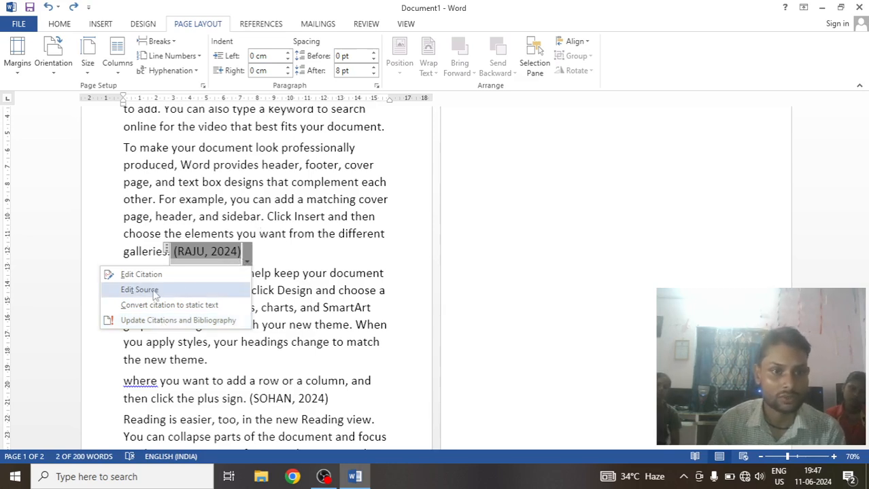
left_click(295, 253)
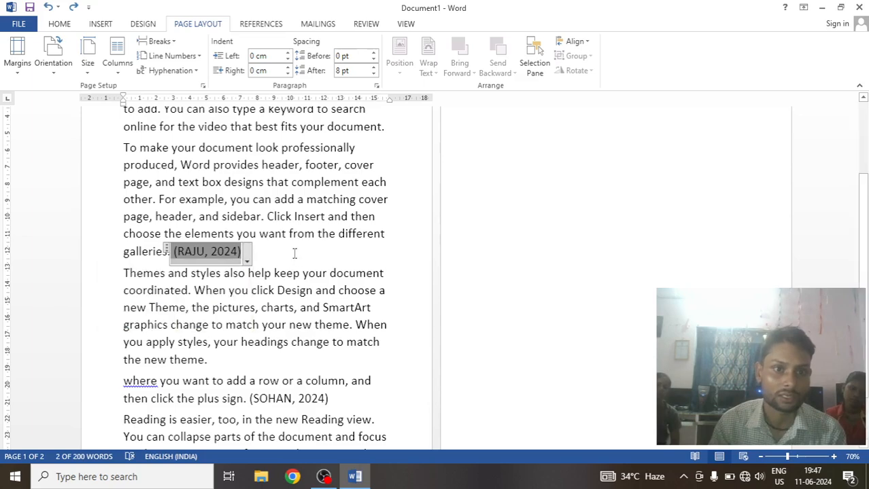
- Update the citations and bibliography from the options of the citation after "galleries."
left_click(248, 261)
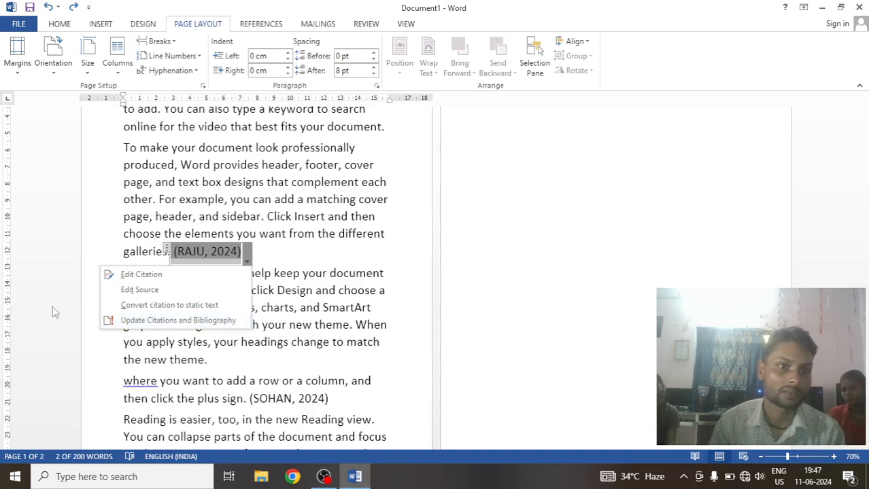
left_click(286, 246)
left_click(248, 262)
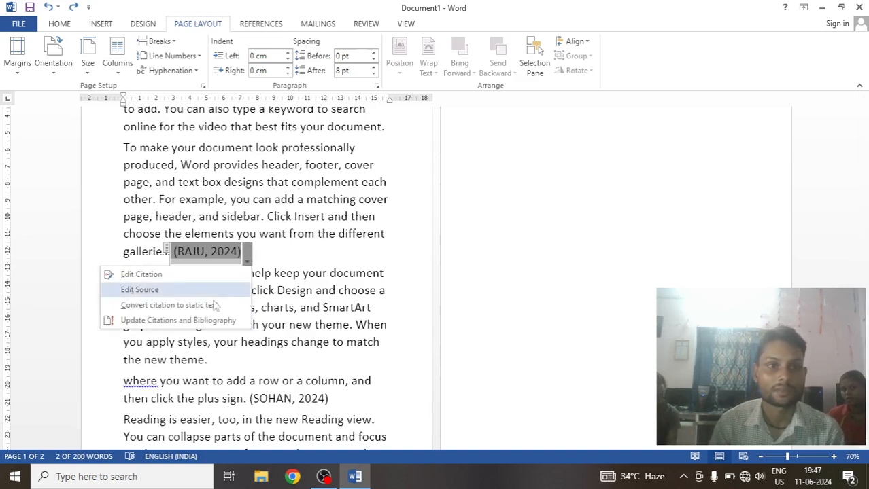
left_click(195, 322)
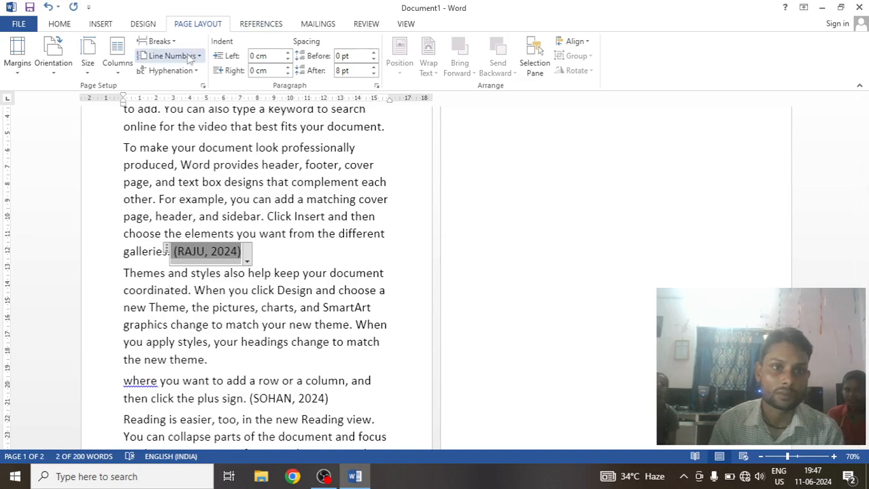
left_click(247, 259)
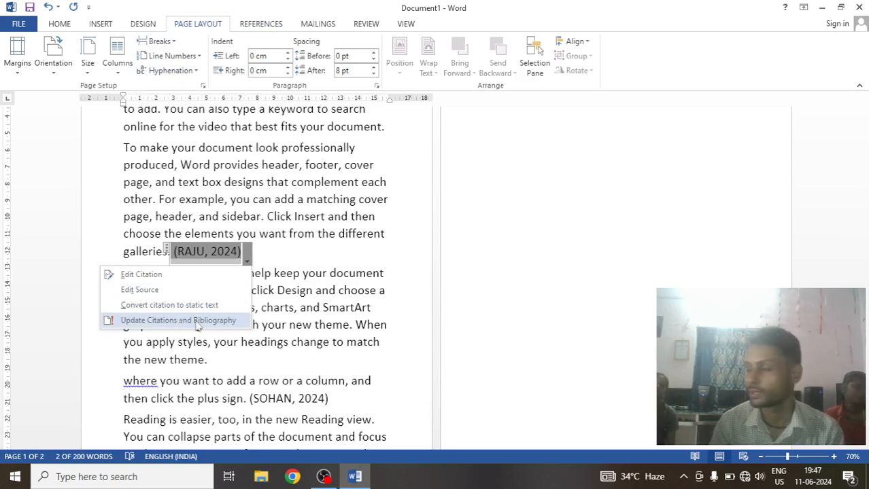
left_click(247, 259)
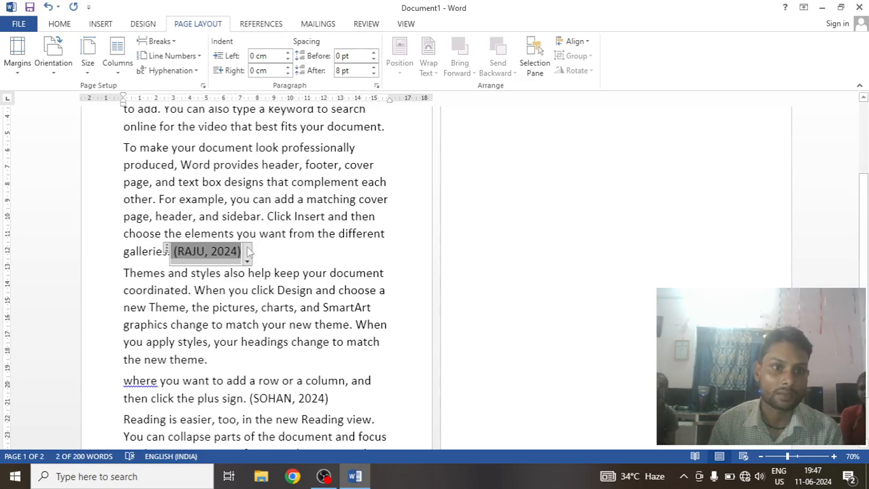
- Replace the author's name in the Book source of the citation after "galleries." and update both the master list and current document
left_click(247, 259)
left_click(167, 289)
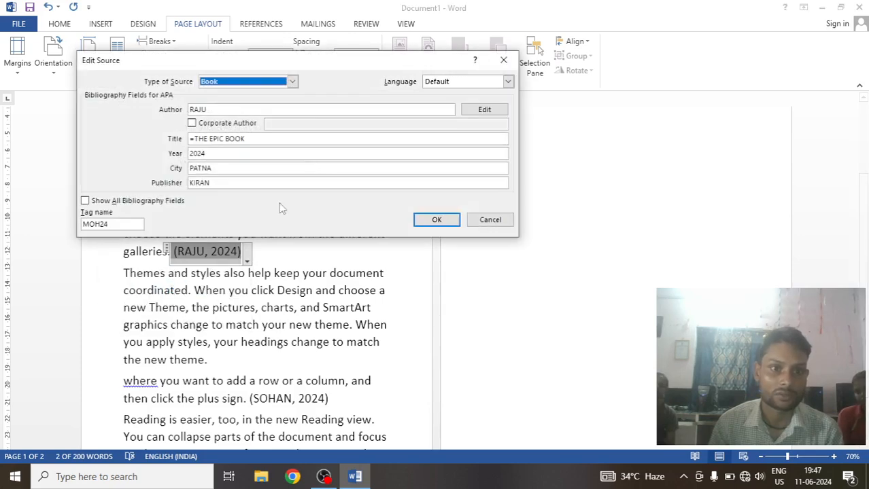
left_click(211, 108)
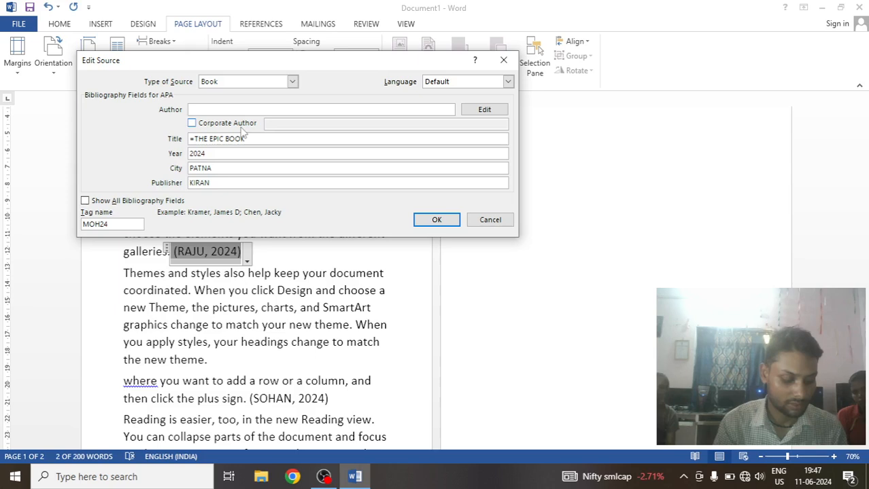
type("MO")
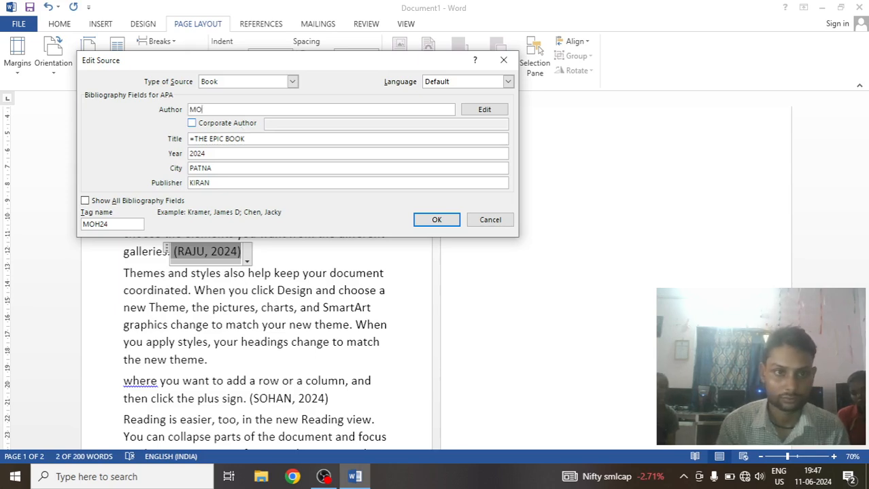
type("HAN LA")
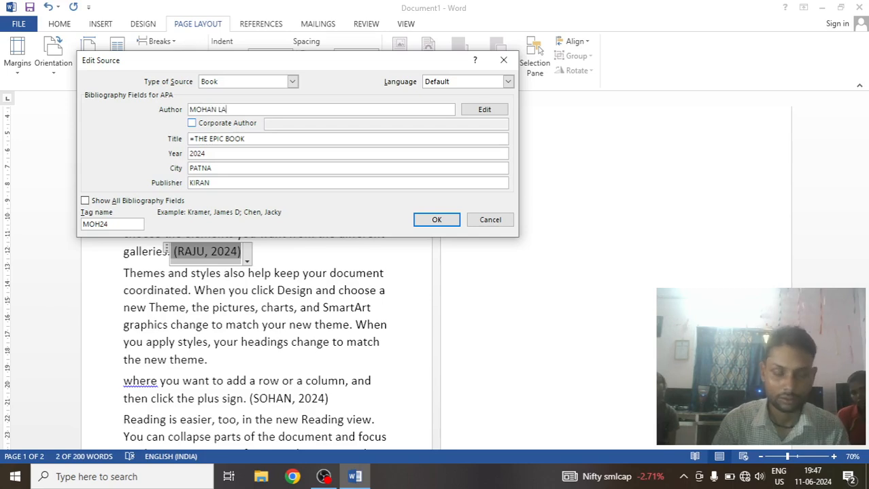
type("LA")
key("BackSpace")
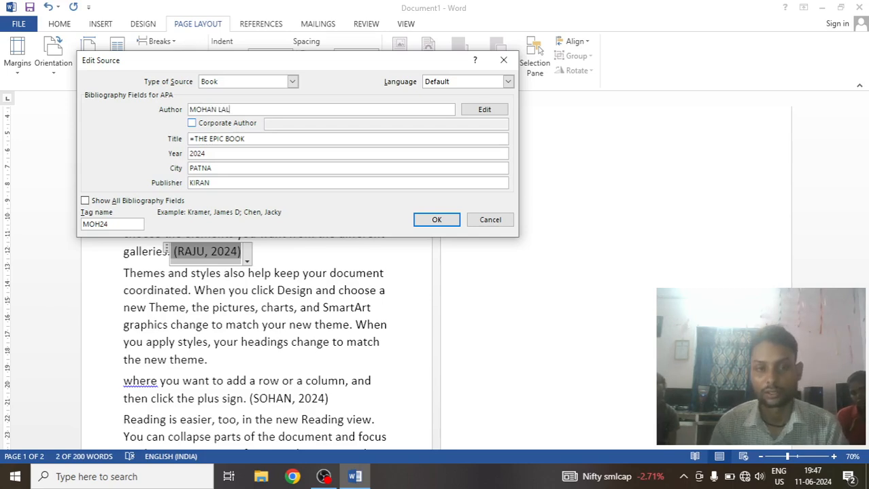
left_click(435, 221)
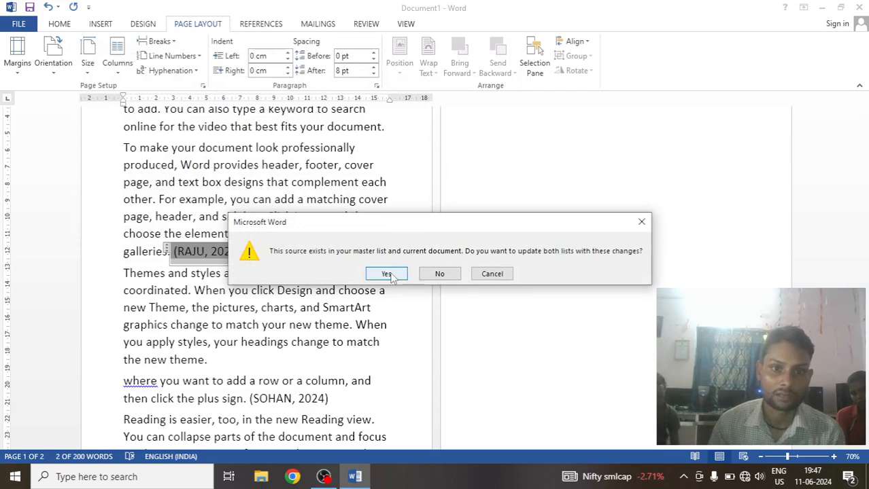
left_click(388, 274)
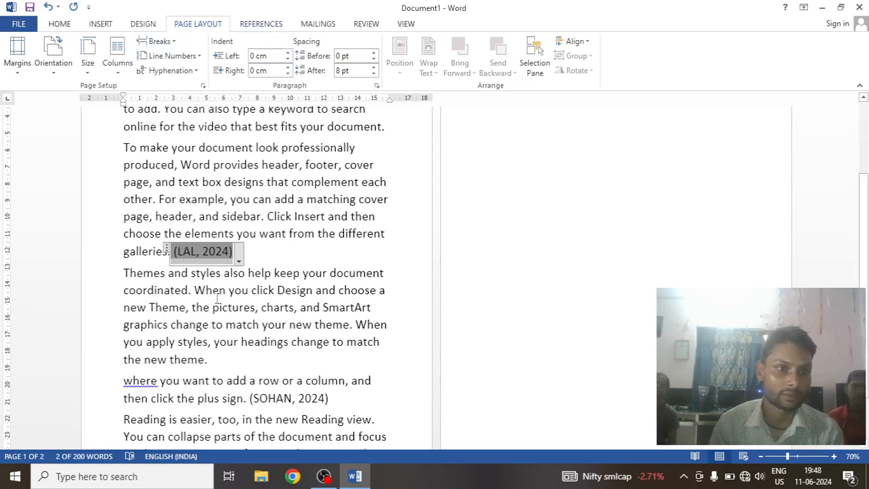
left_click(239, 263)
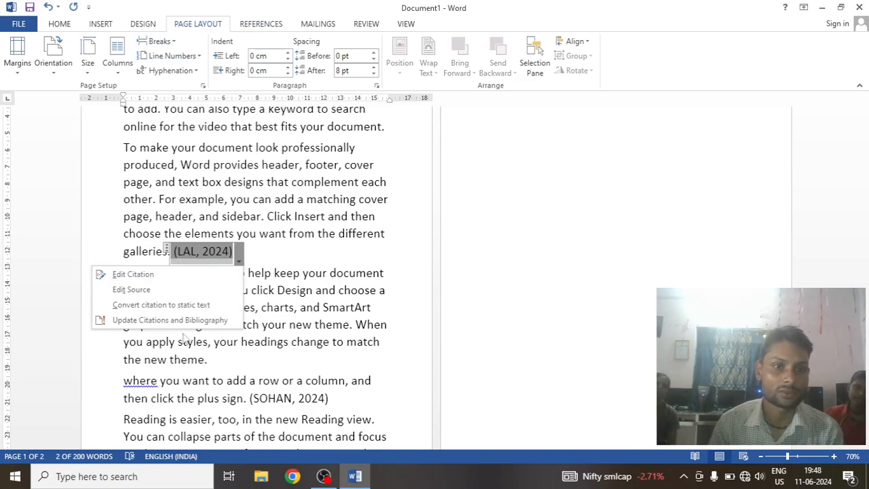
left_click(303, 287)
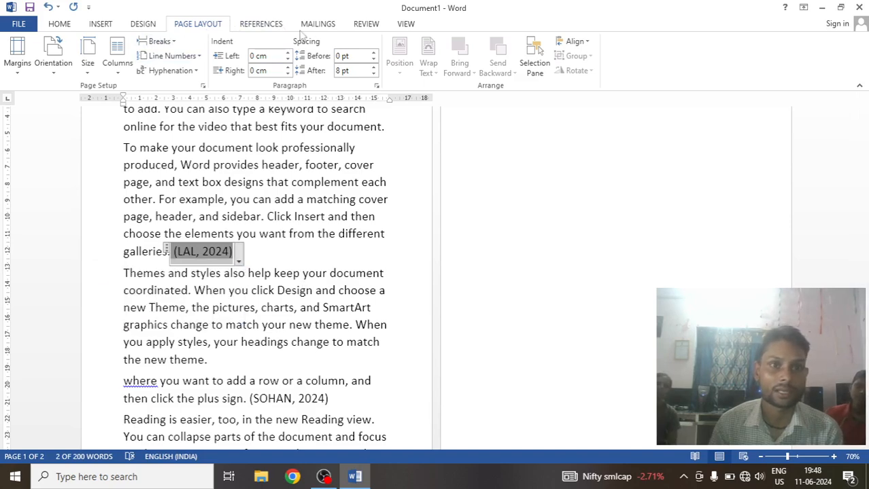
- Set the document's citation style to Chicago Fifteenth Edition
left_click(265, 26)
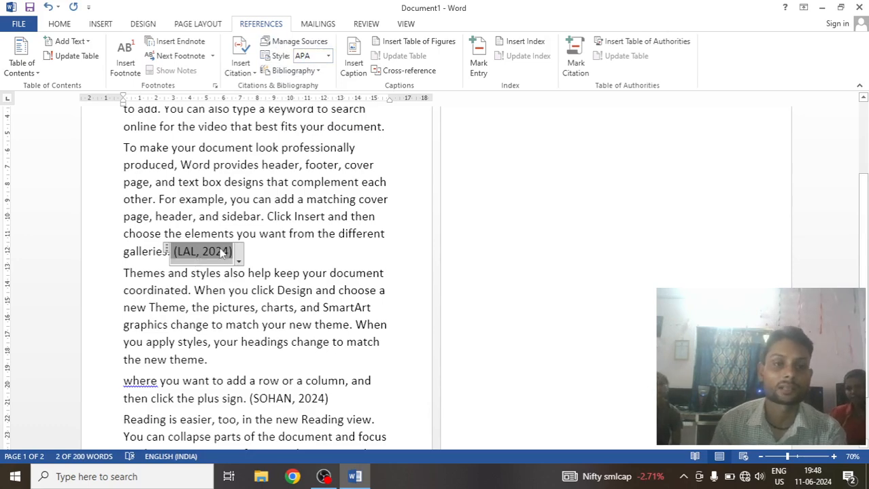
left_click(329, 57)
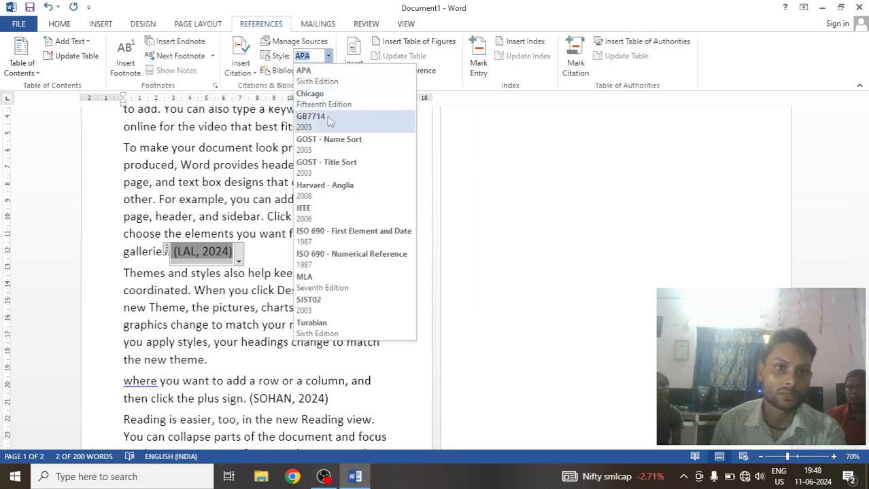
left_click(327, 76)
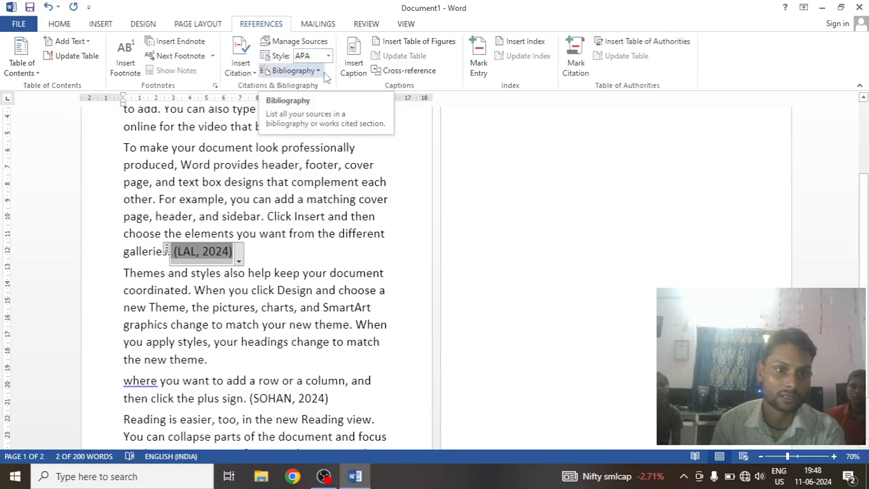
left_click(328, 55)
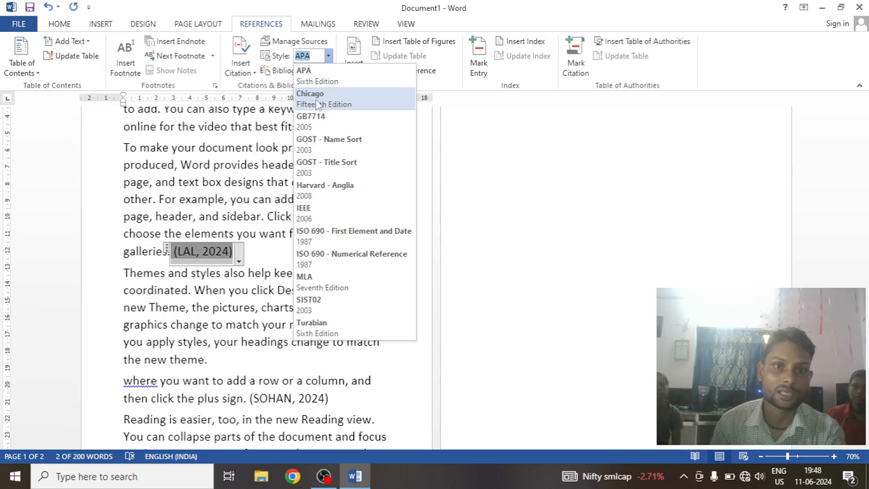
left_click(316, 99)
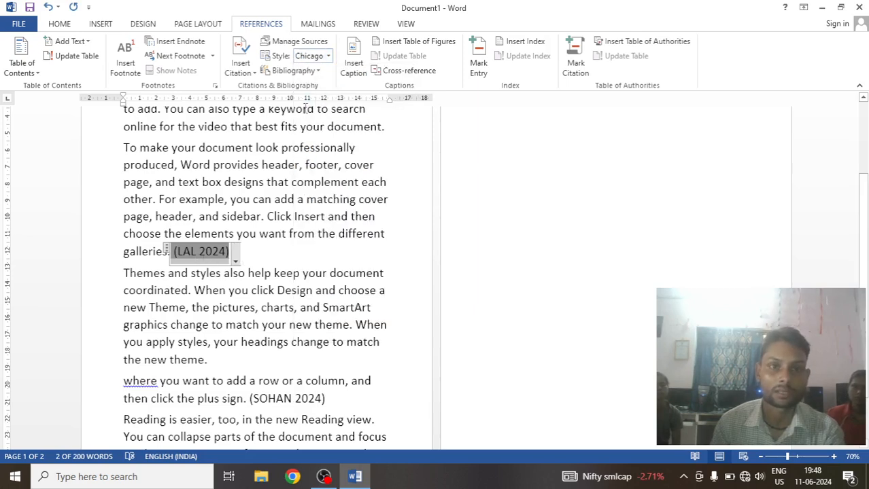
- Try the GB7714 citation style and switch the document to GOST - Title Sort
left_click(329, 57)
left_click(330, 58)
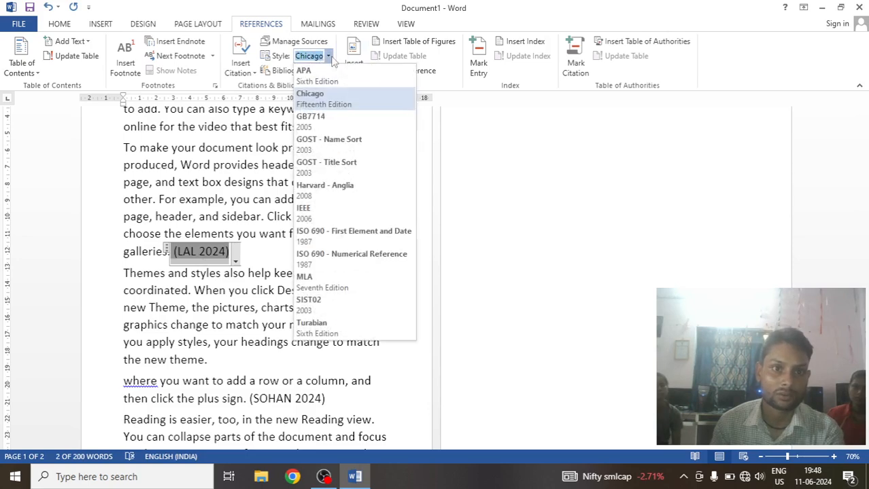
left_click(326, 123)
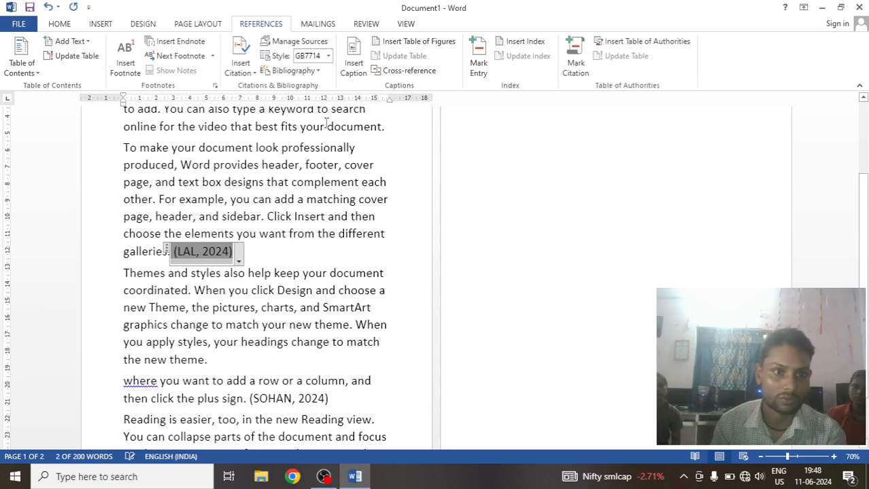
left_click(329, 56)
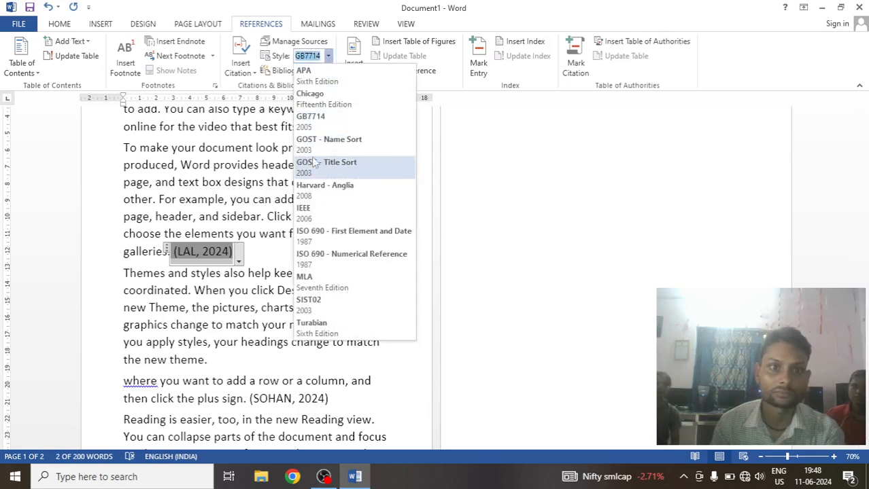
left_click(312, 160)
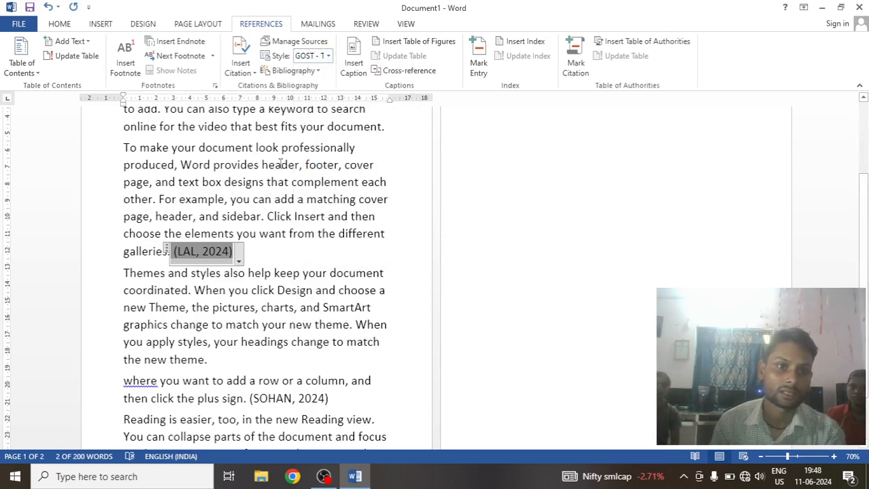
- Try the Harvard - Anglia citation style and switch the document to IEEE
left_click(318, 56)
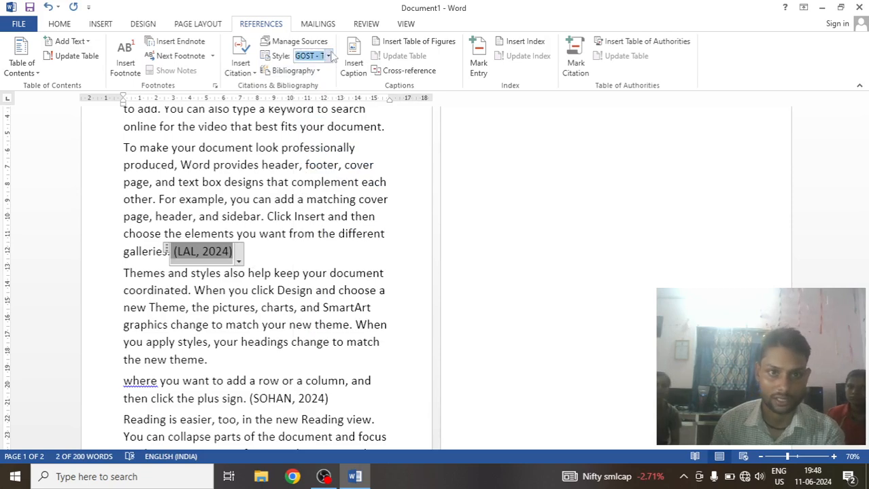
left_click(330, 56)
left_click(328, 190)
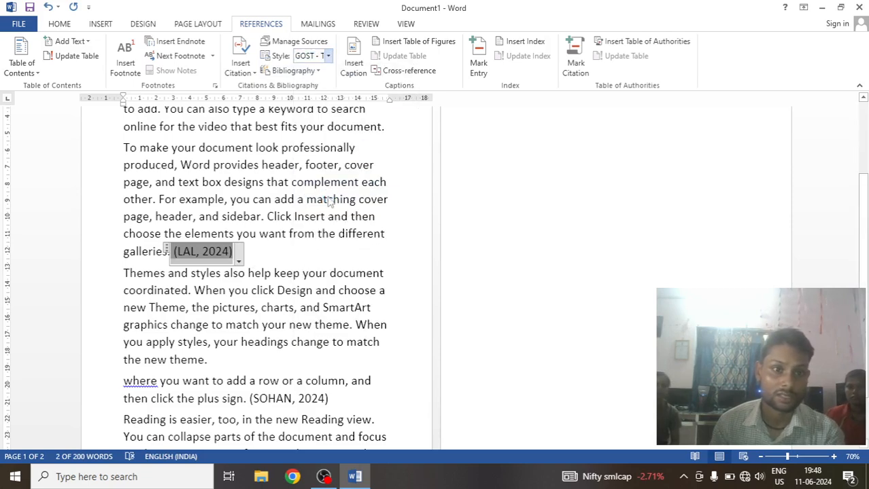
left_click(328, 55)
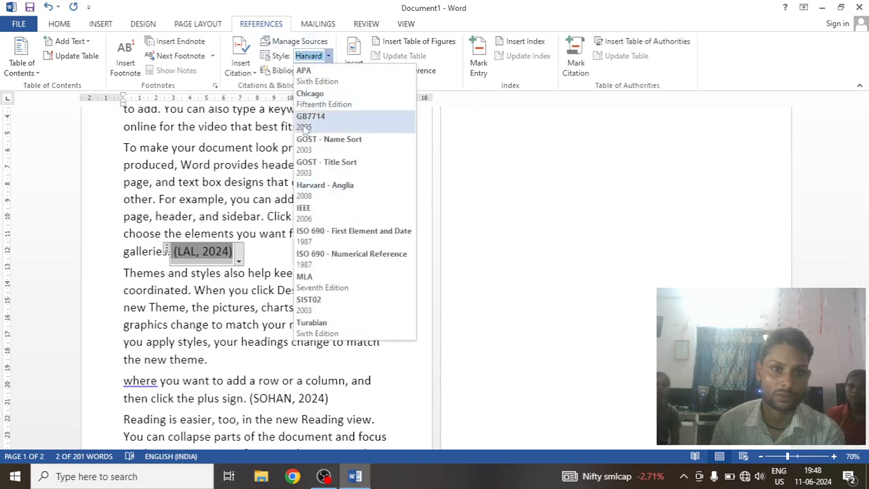
left_click(305, 215)
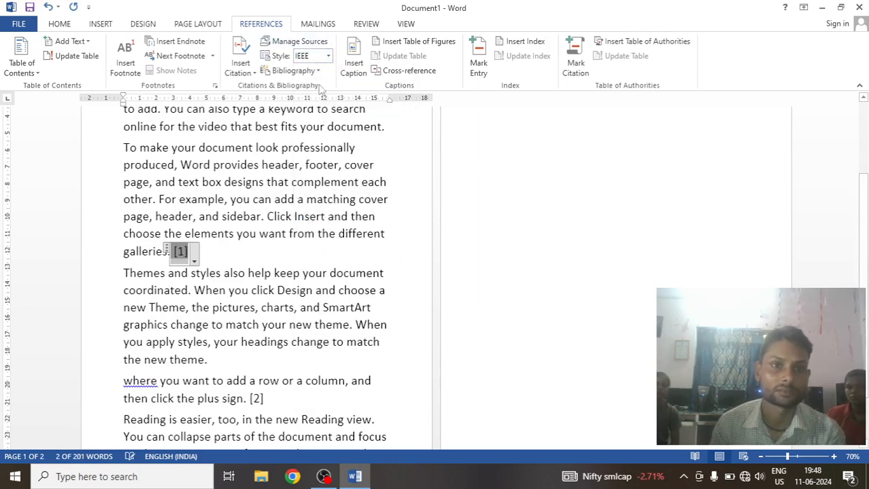
- Try the ISO 690 - First Element and Date style, followed by ISO 690 - Numerical Reference
left_click(328, 56)
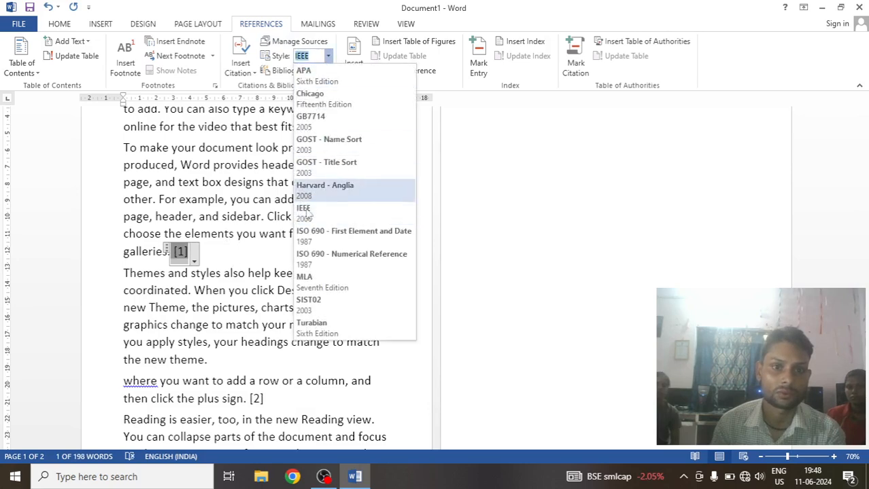
left_click(327, 231)
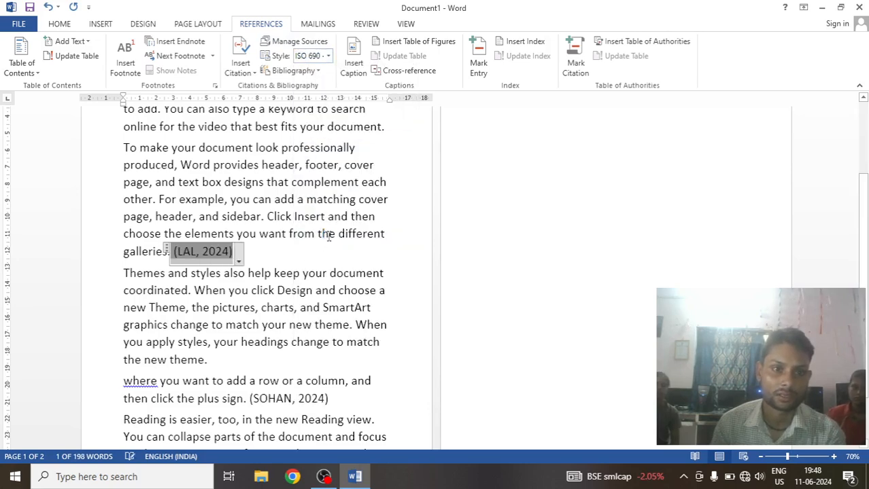
left_click(328, 56)
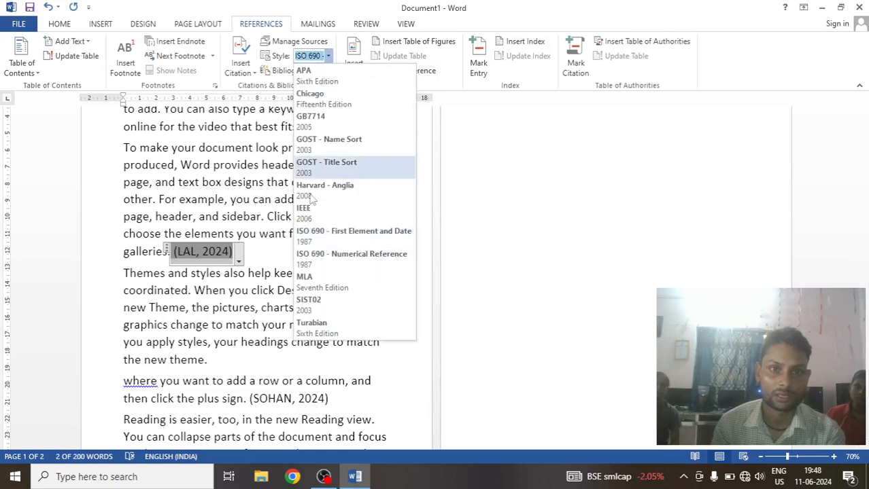
left_click(319, 263)
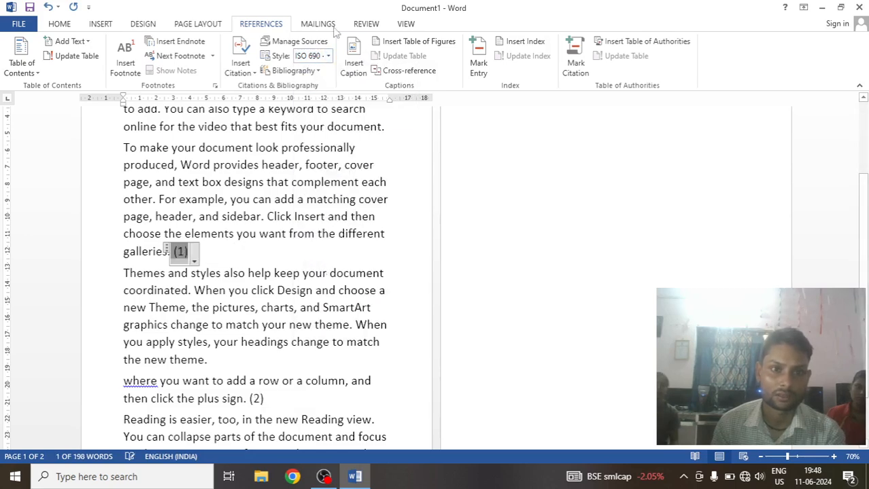
- Try the MLA and SIST02 citation styles and switch the document to Turabian Sixth Edition
left_click(328, 56)
left_click(314, 291)
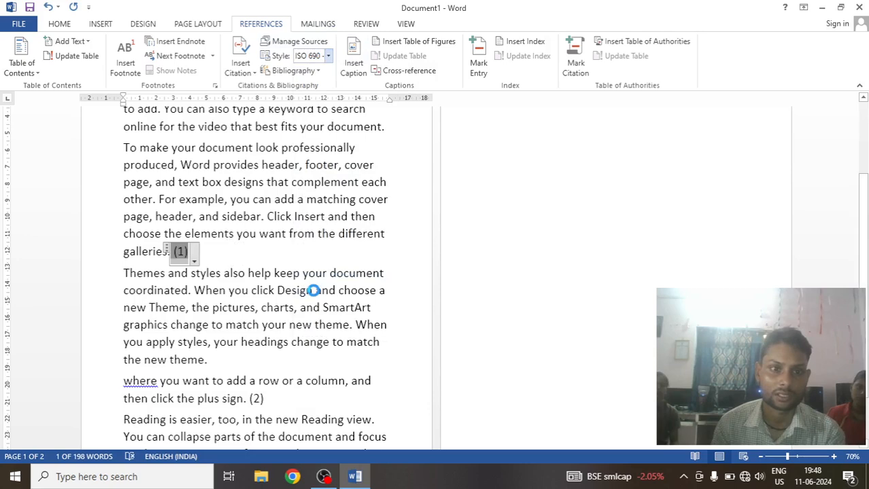
left_click(328, 55)
left_click(329, 301)
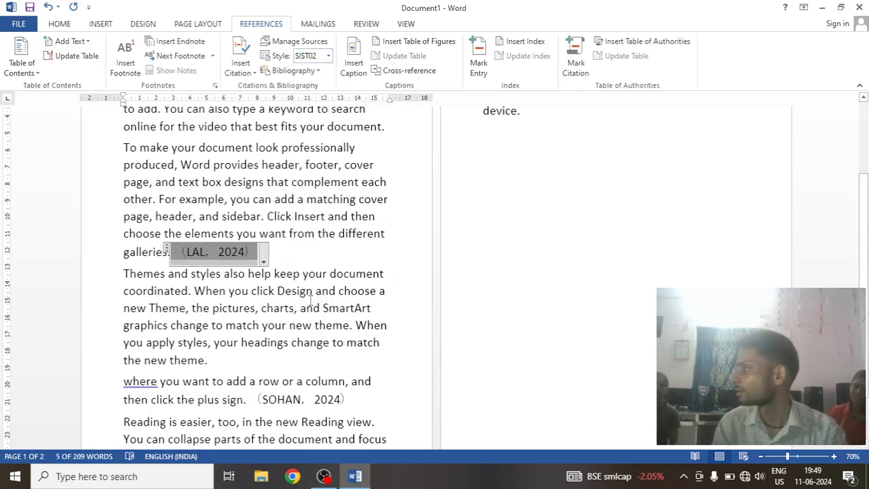
left_click(328, 56)
left_click(313, 332)
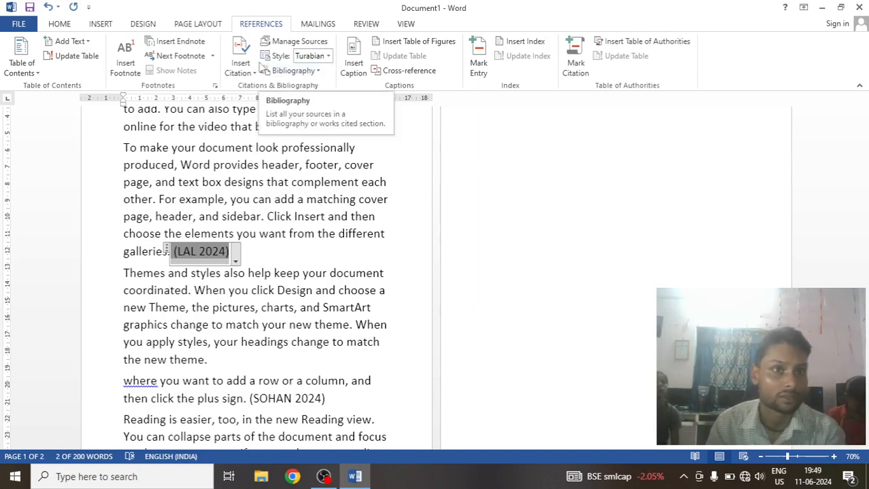
left_click(255, 73)
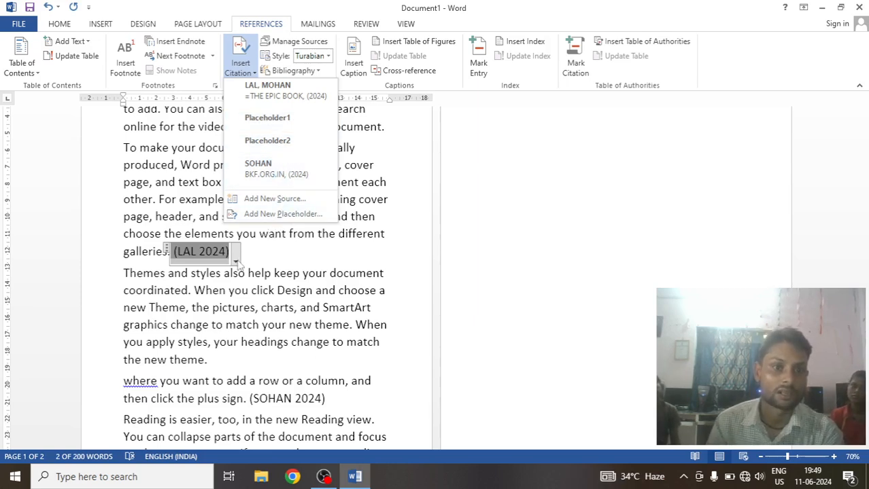
left_click(287, 266)
- Insert the built-in Bibliography below the last paragraph on the second page and place the cursor beneath it
scroll(289, 265, "down", 1)
scroll(291, 265, "up", 3)
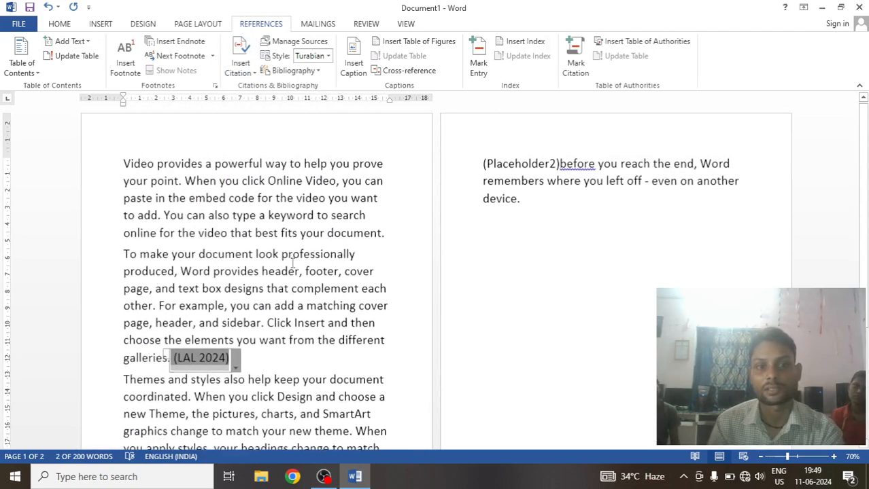
left_click(540, 212)
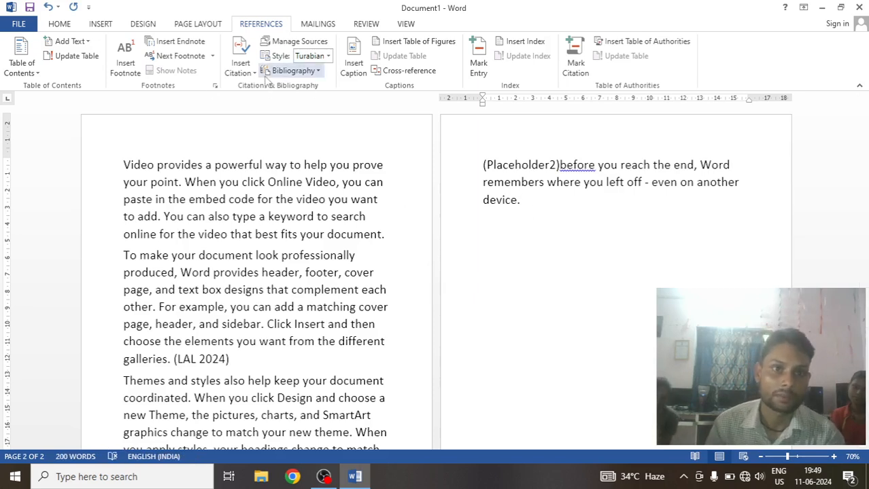
left_click(296, 71)
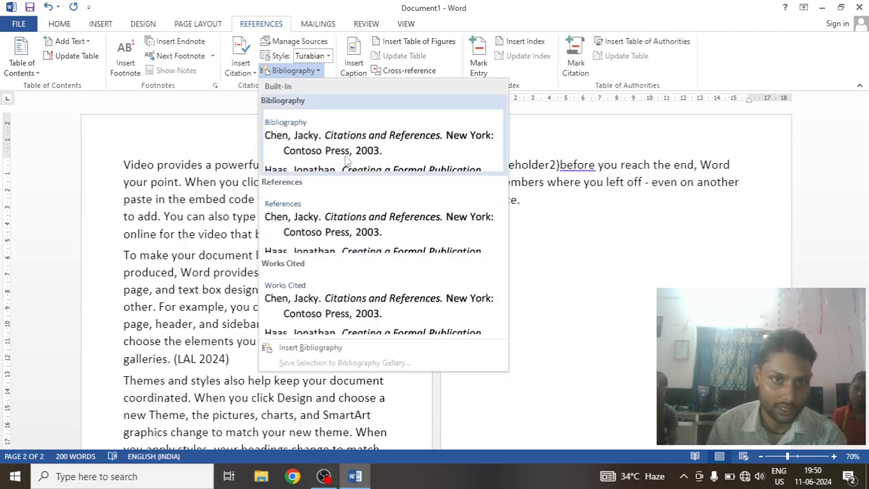
left_click(353, 149)
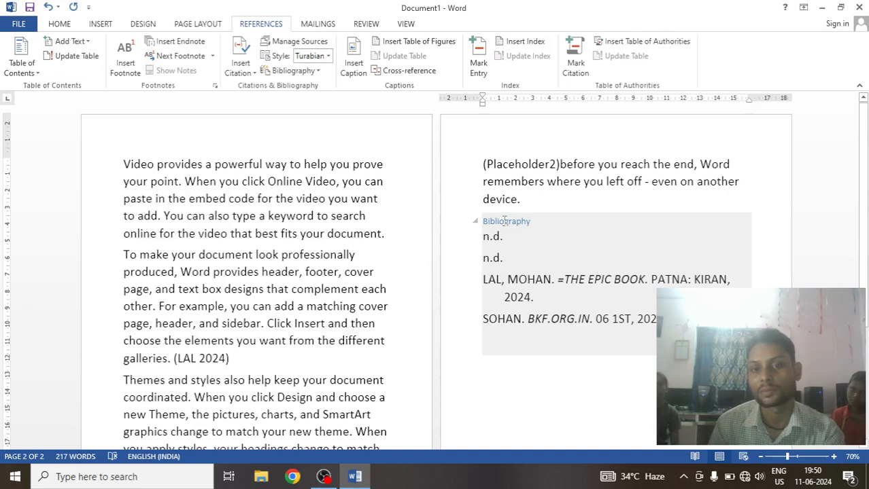
left_click(523, 352)
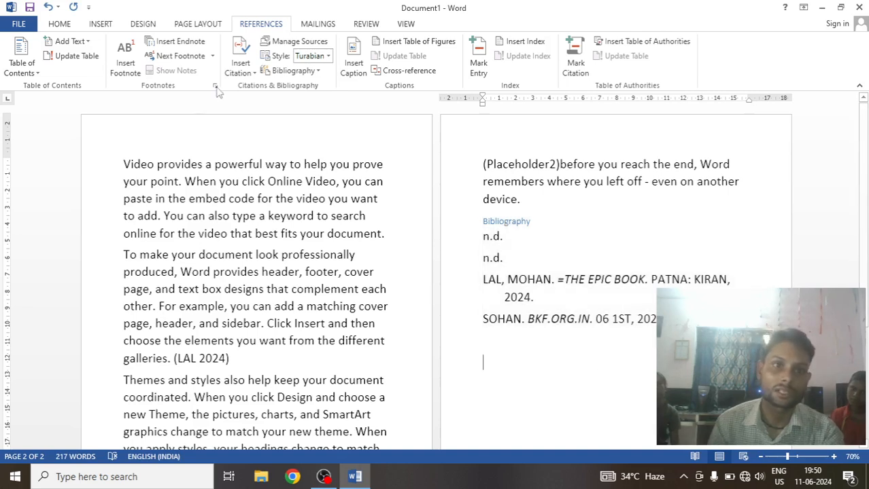
left_click(240, 65)
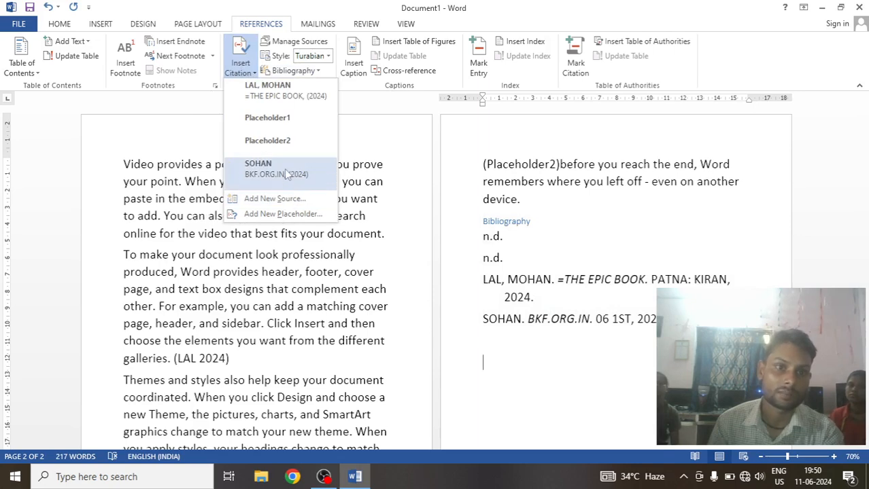
left_click(294, 302)
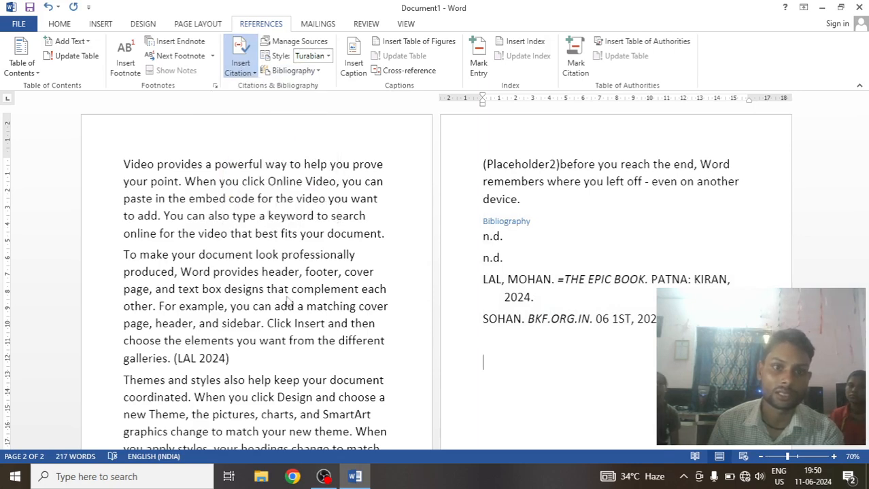
- Open and accept the Book source of the citation after "galleries." and update the citations and bibliography
left_click(186, 354)
left_click(235, 370)
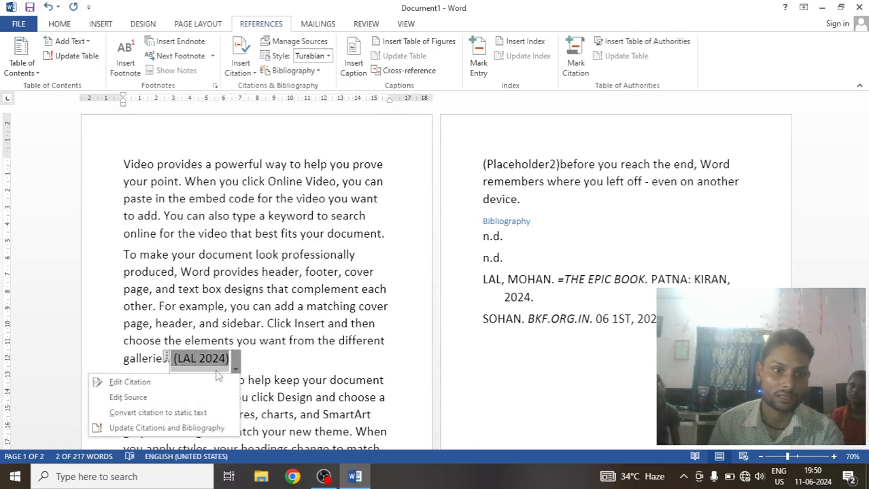
left_click(128, 398)
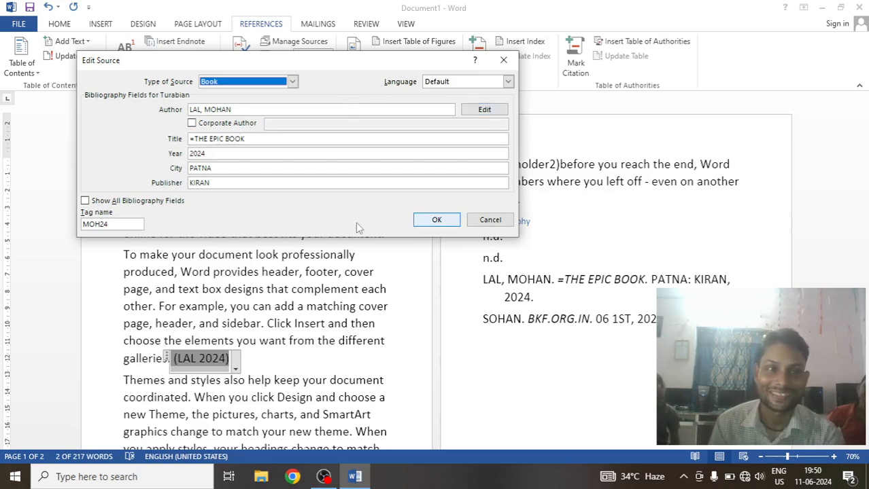
left_click(436, 220)
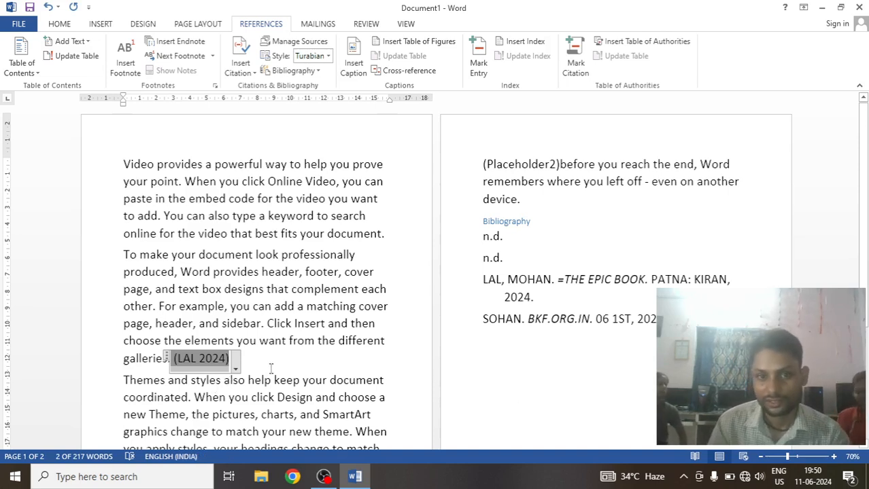
left_click(235, 368)
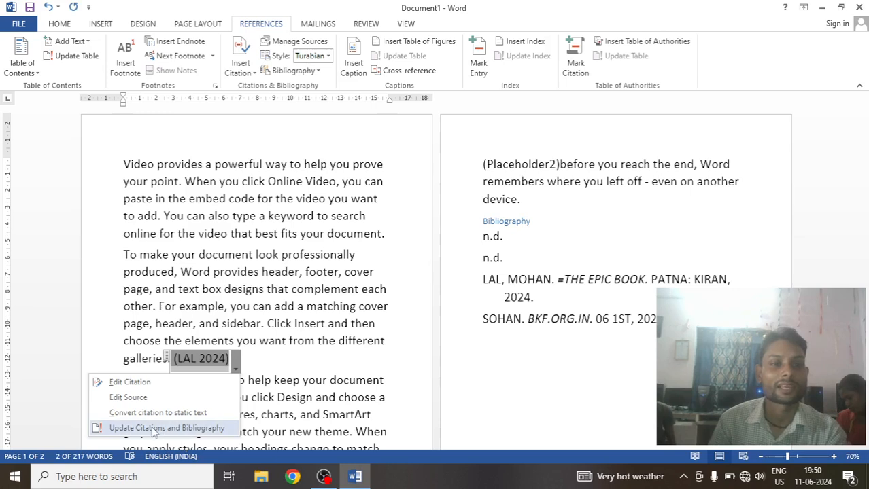
left_click(193, 429)
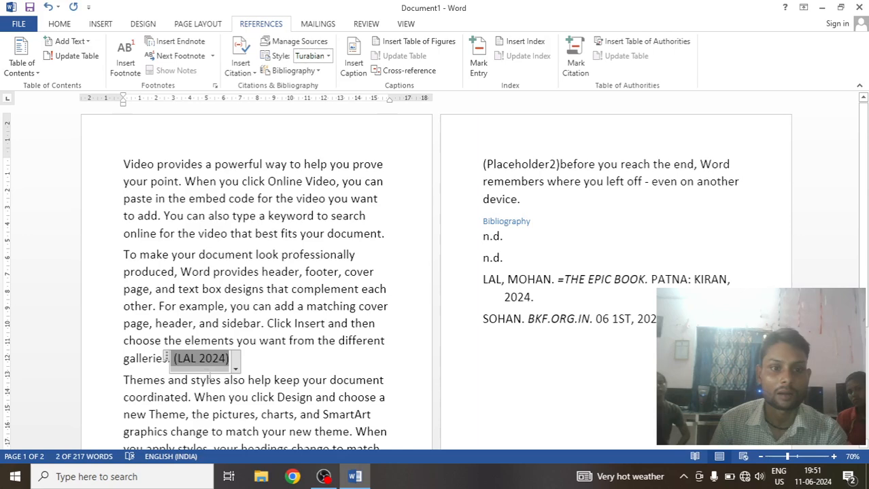
- Replace the author's name in the Book source of the citation after "galleries." and update the citations and bibliography
left_click(235, 369)
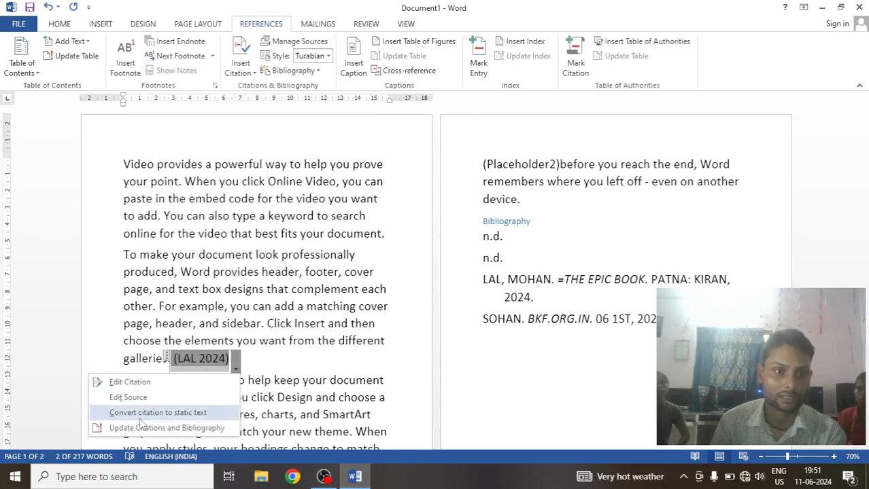
left_click(136, 398)
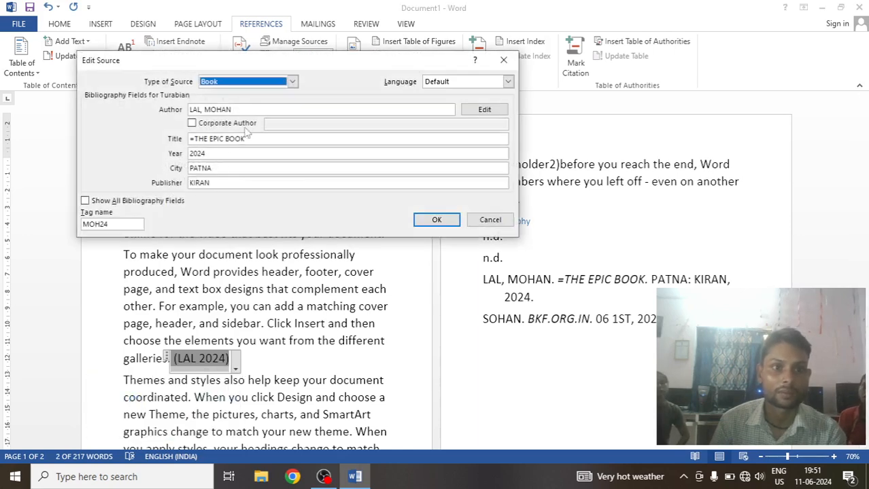
left_click(247, 110)
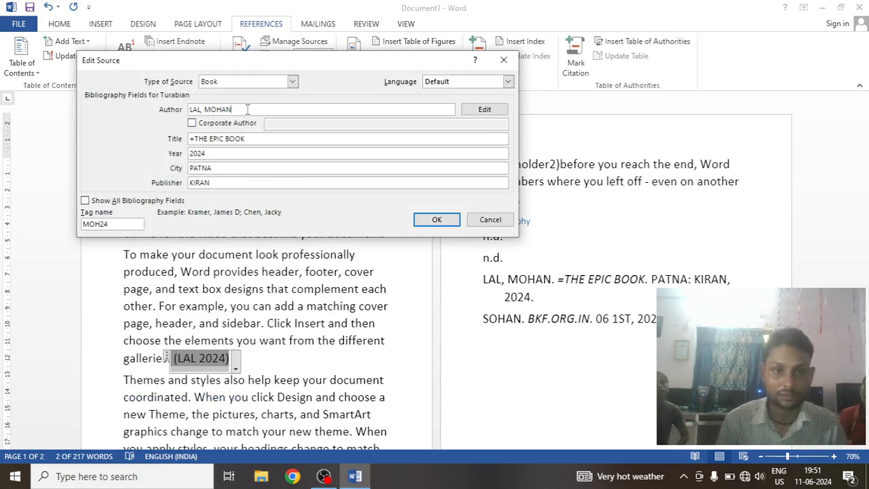
key("BackSpace")
key("BackSpace")
key("BackSpace")
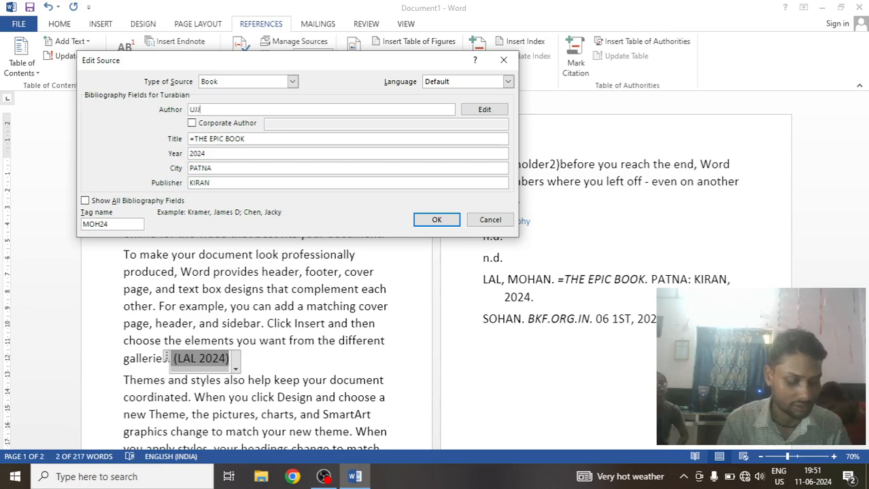
type("UJJWAL")
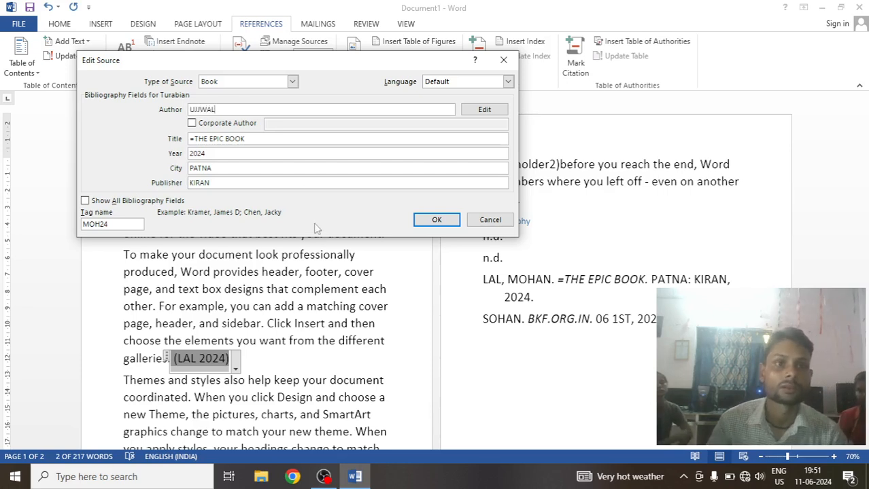
left_click(435, 220)
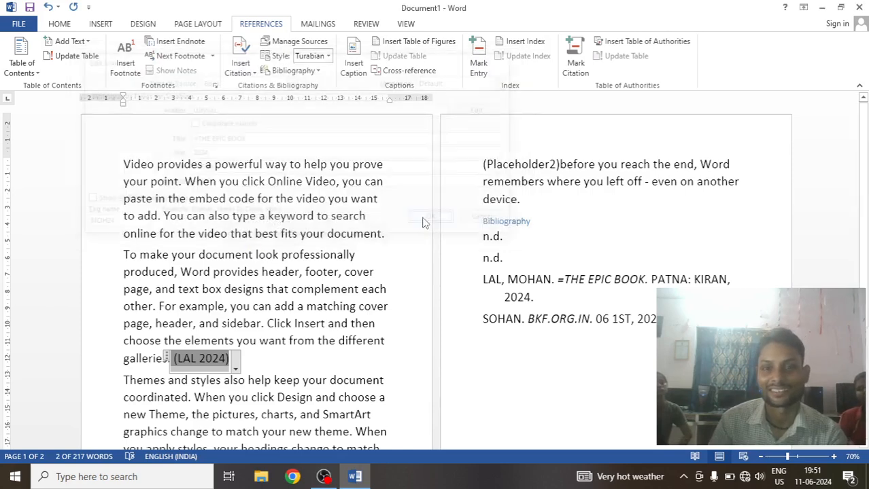
left_click(386, 273)
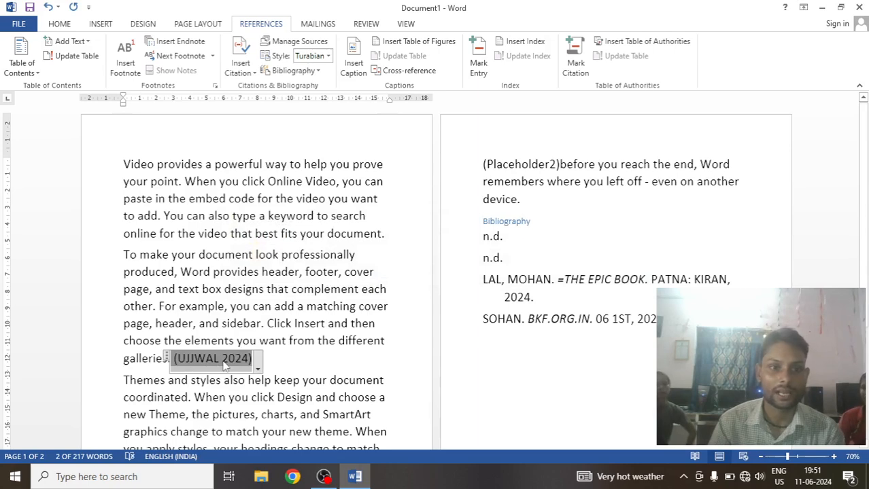
left_click(258, 368)
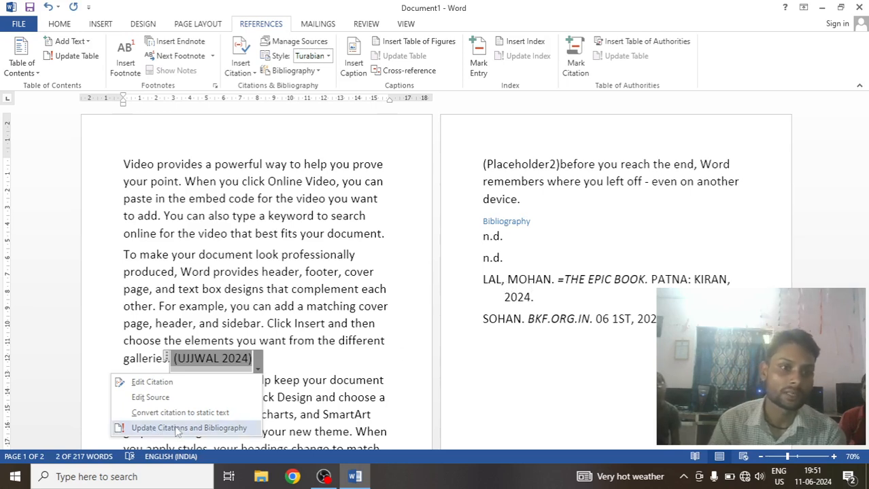
left_click(219, 431)
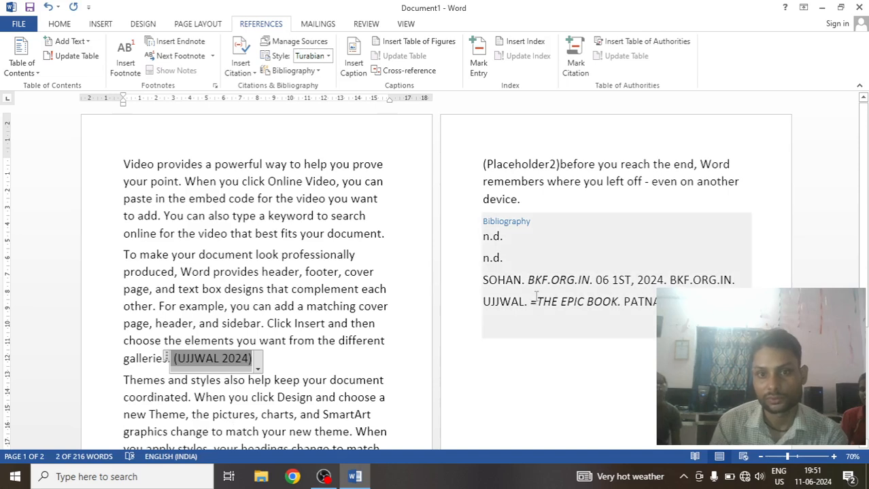
left_click(257, 367)
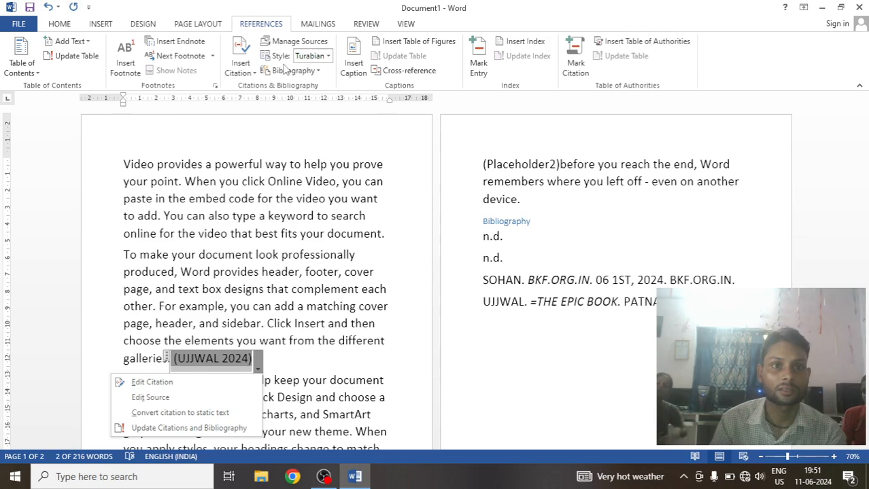
left_click(253, 75)
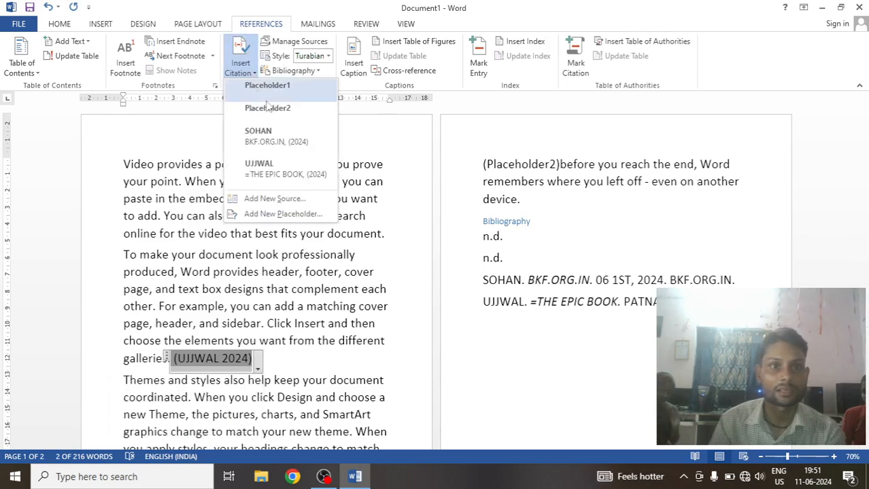
- Open the Source Manager and delete every source from the Master List, including both placeholders, leaving the Current List as it is
left_click(295, 43)
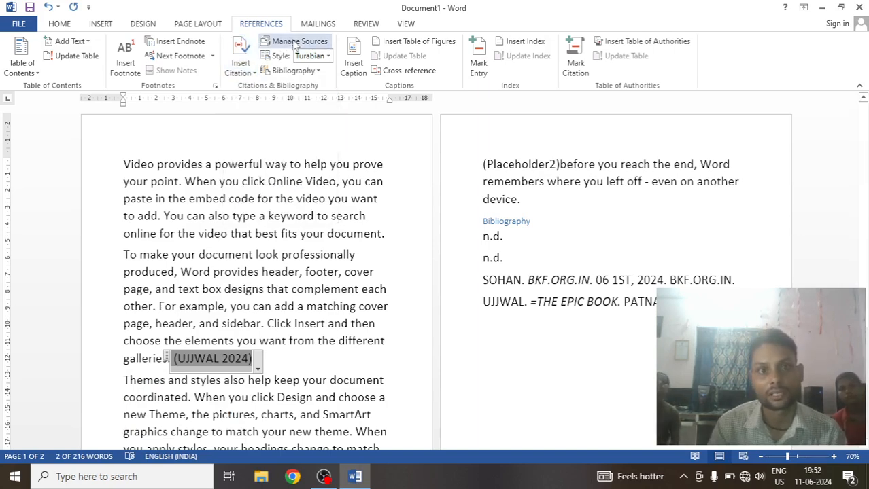
left_click(293, 42)
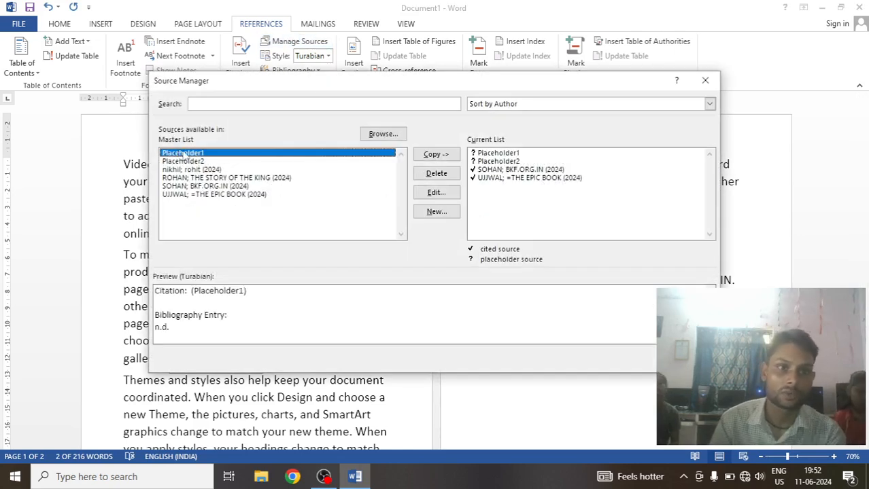
left_click(426, 176)
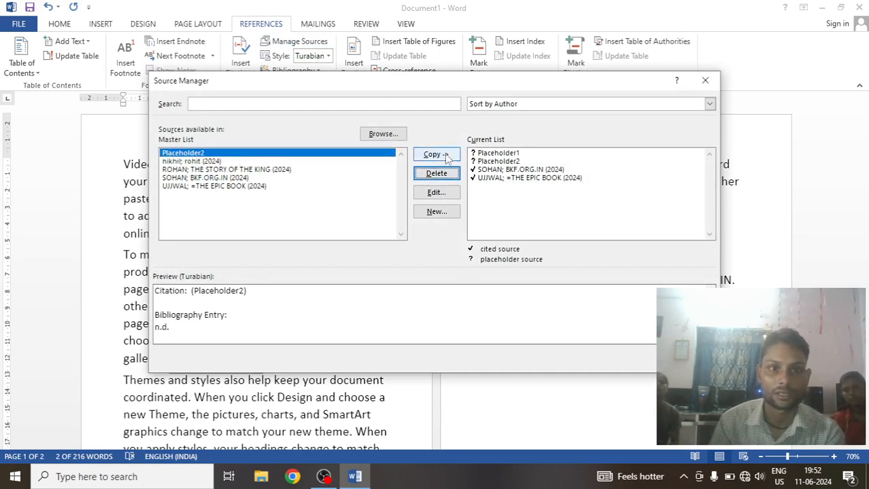
left_click(431, 174)
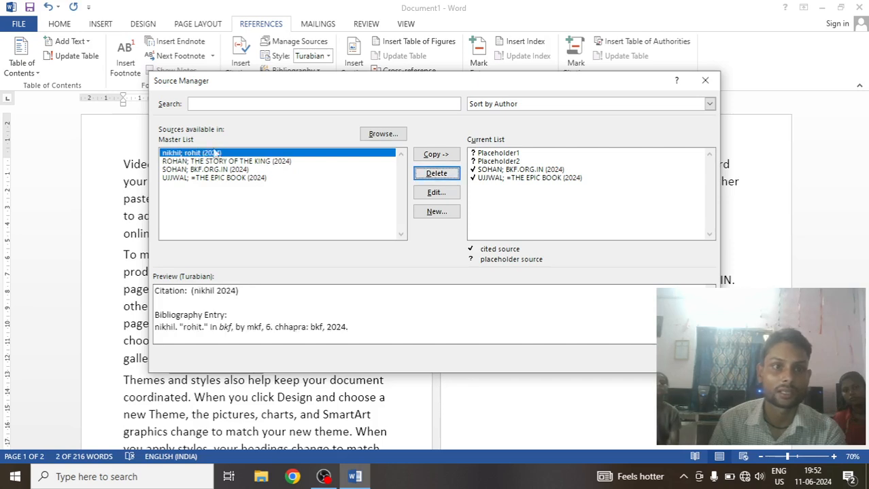
left_click(436, 177)
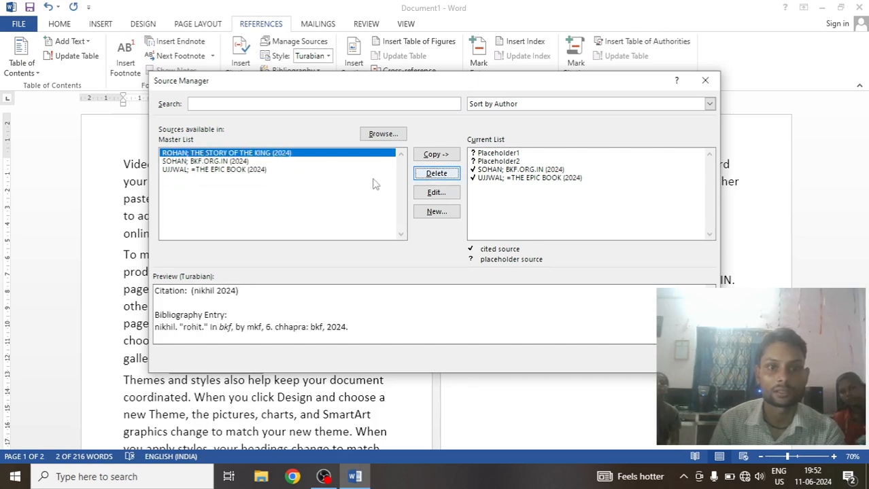
left_click(436, 175)
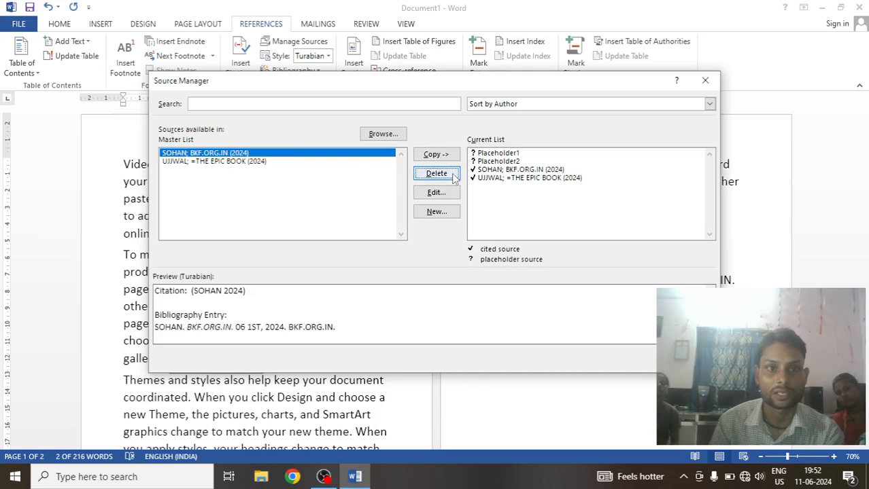
left_click(454, 177)
left_click(454, 177)
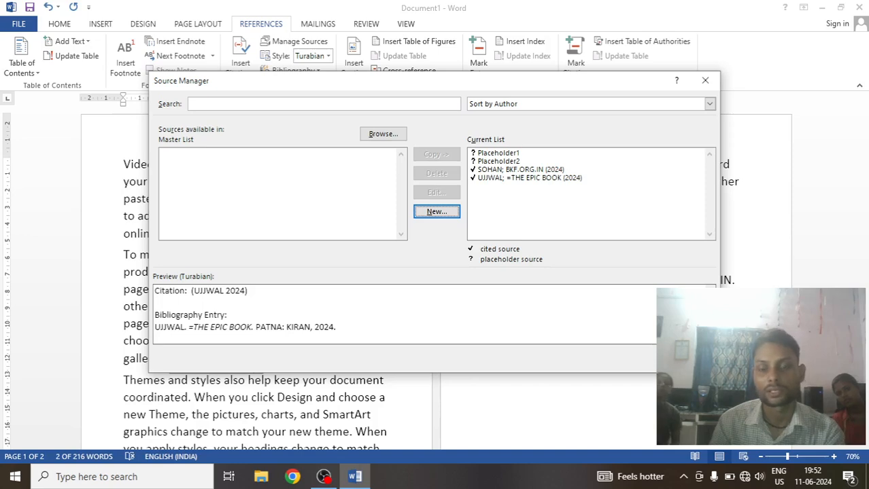
- Delete the Placeholder1 source from the document's current source list
left_click(691, 359)
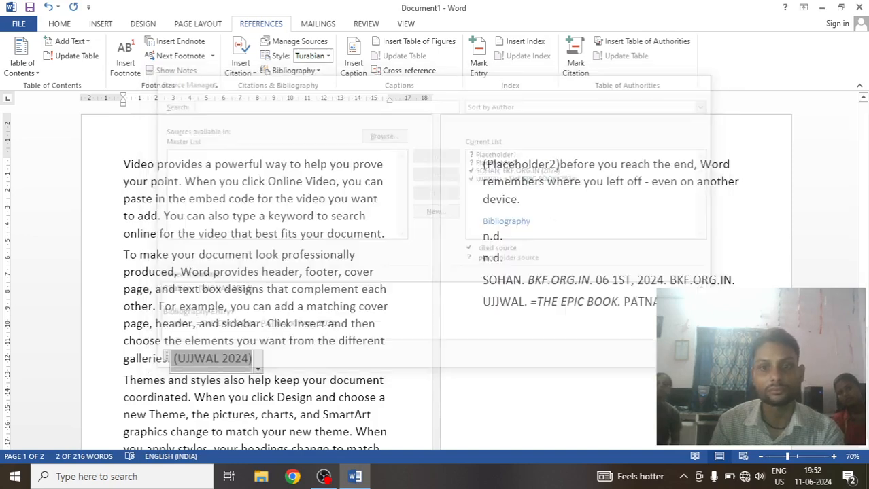
scroll(259, 371, "down", 5)
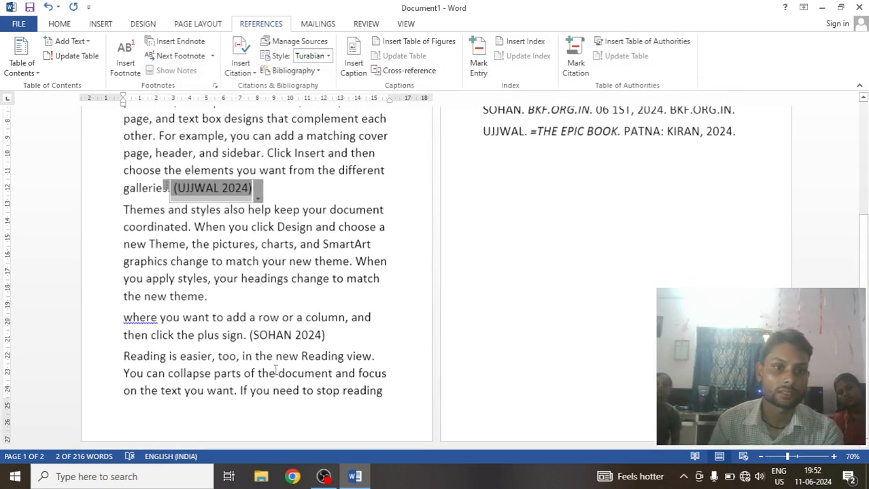
scroll(259, 371, "up", 2)
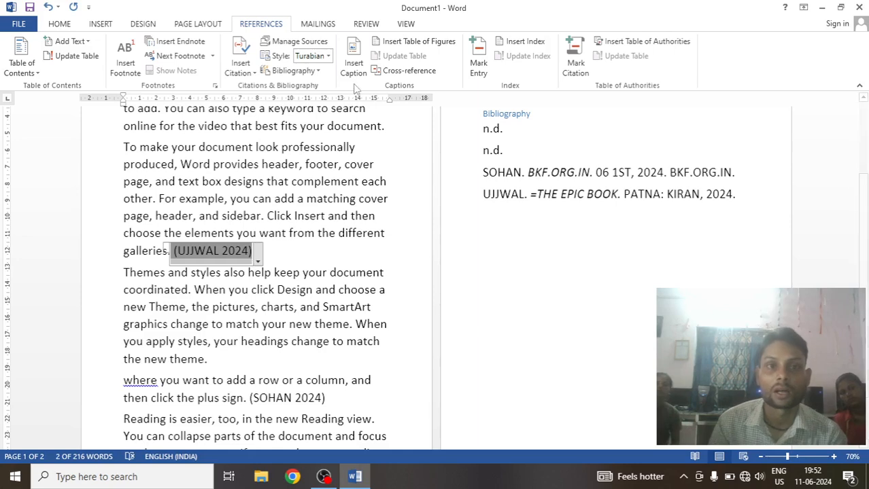
left_click(296, 43)
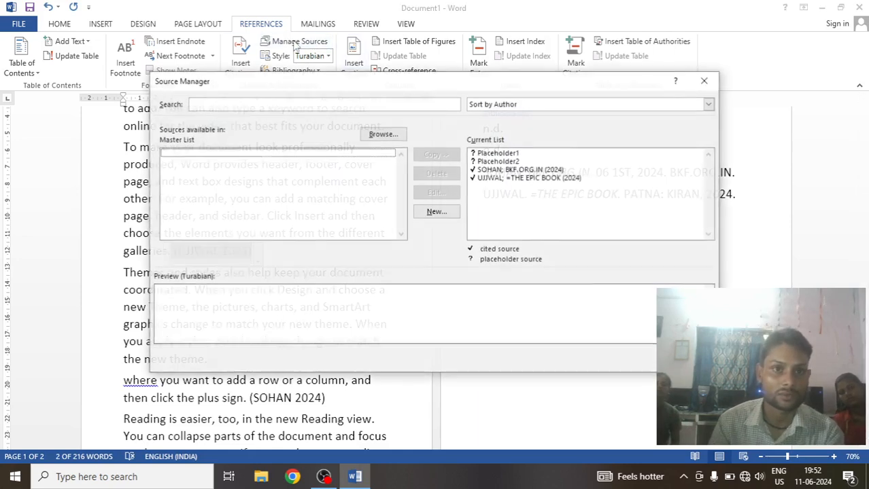
left_click(498, 154)
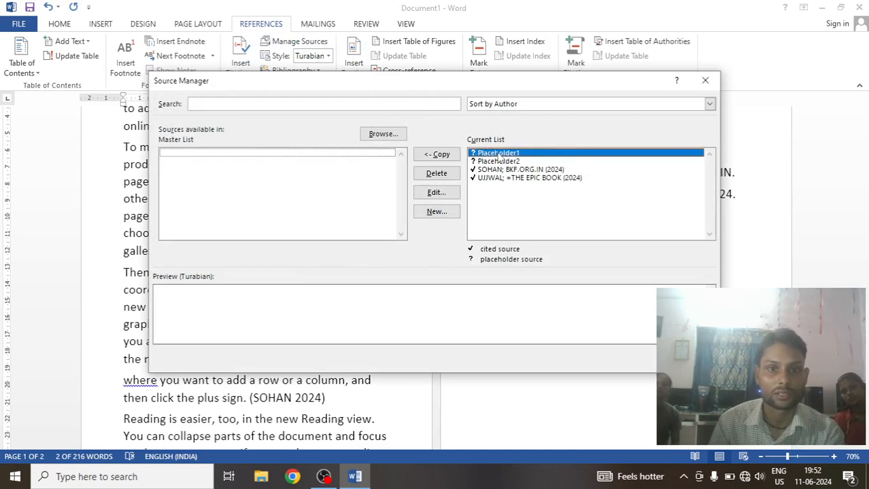
left_click(442, 175)
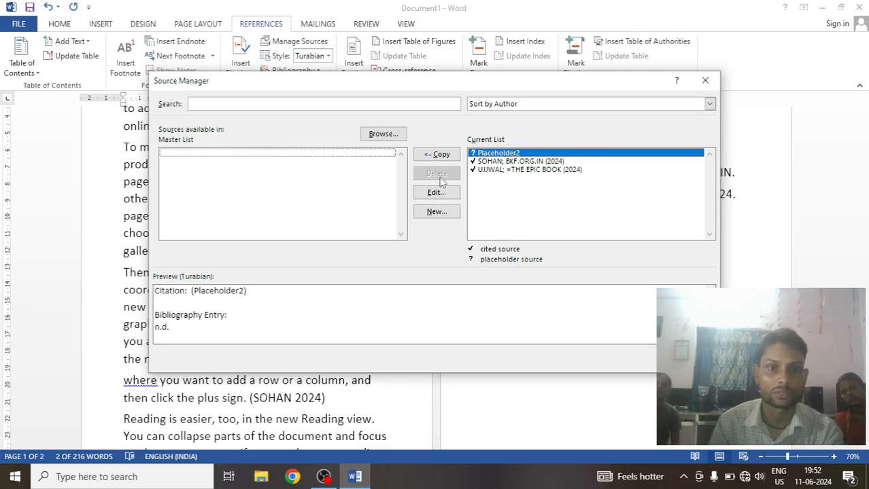
- Preview the two cited sources, view the source details of THE EPIC BOOK without changes, and close the Source Manager
left_click(509, 162)
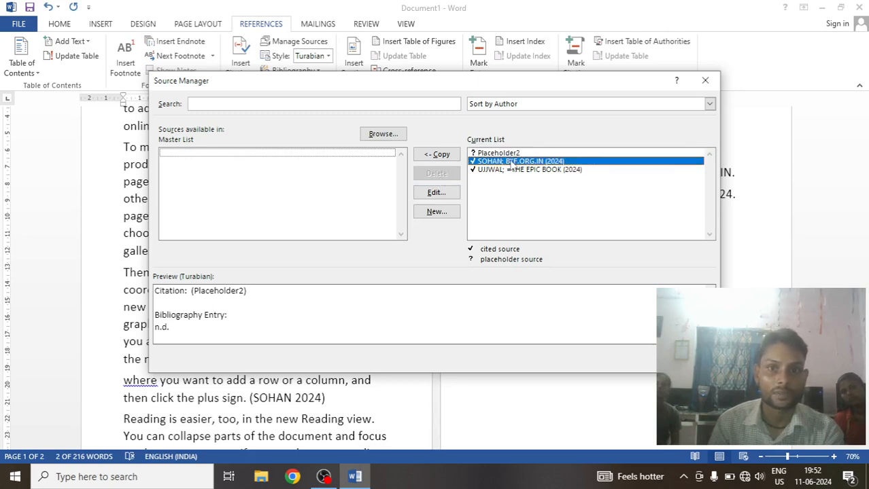
left_click(512, 170)
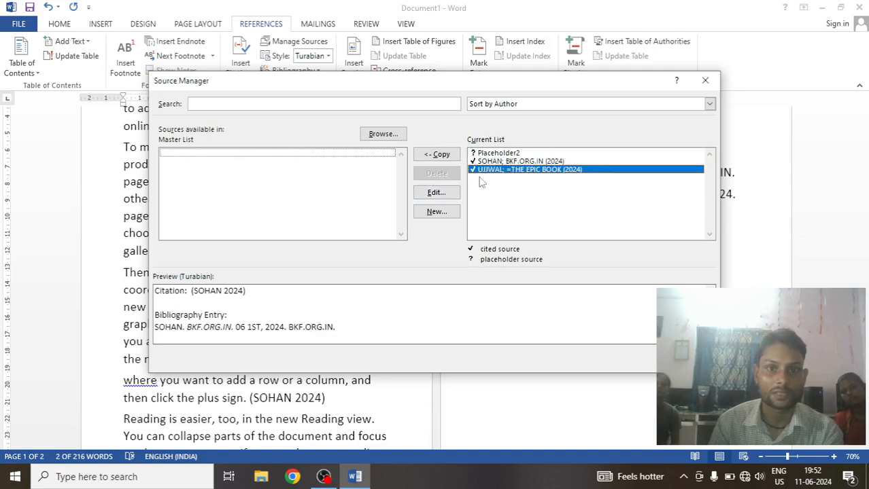
left_click(441, 192)
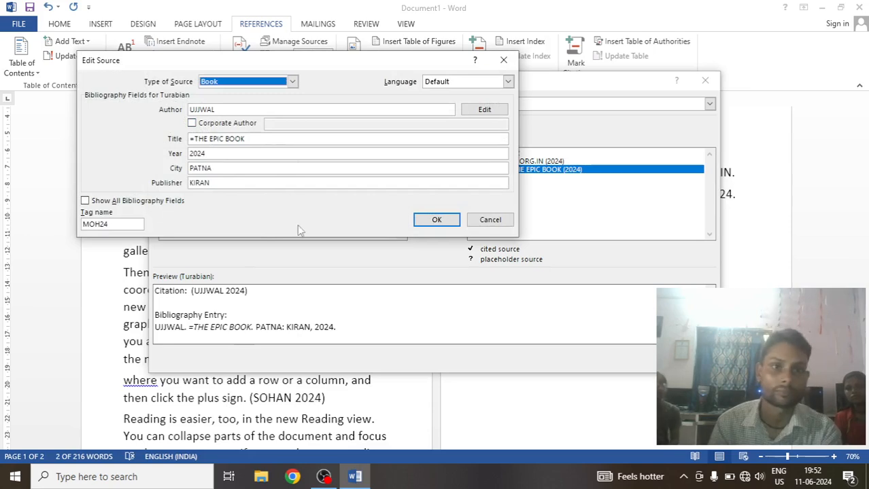
left_click(503, 60)
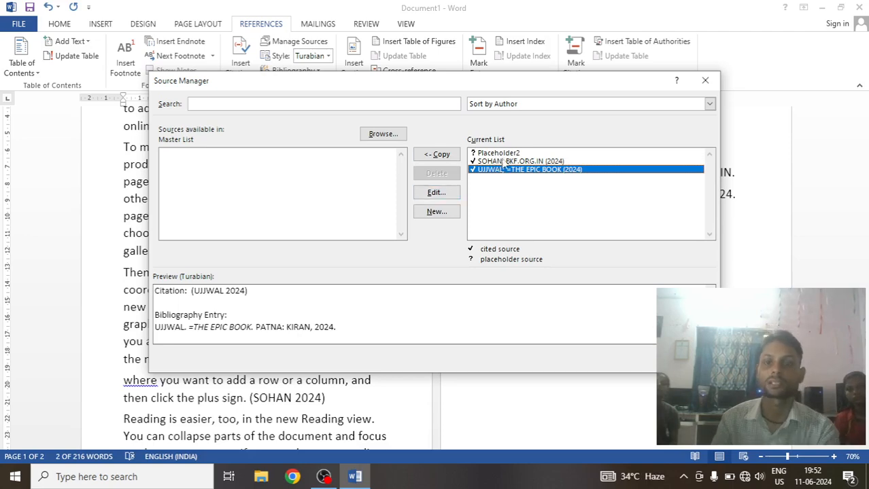
left_click(706, 81)
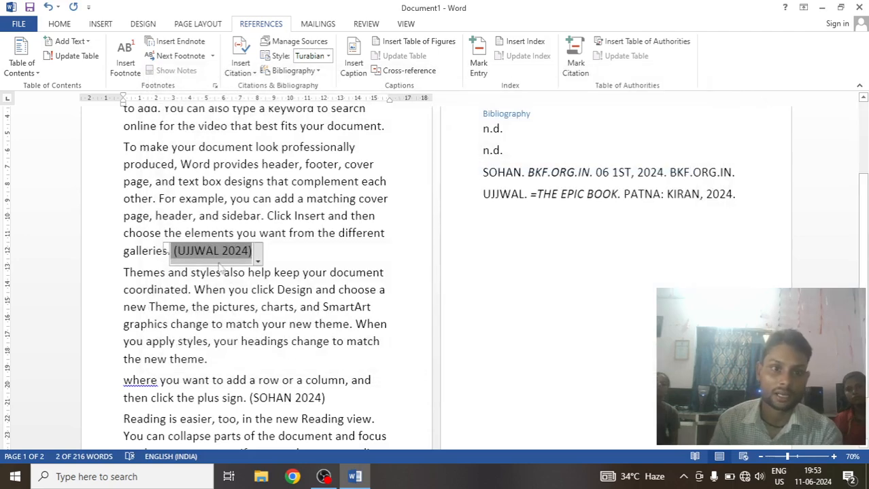
- Delete the whole citation that follows "galleries." in the second paragraph
left_click(258, 262)
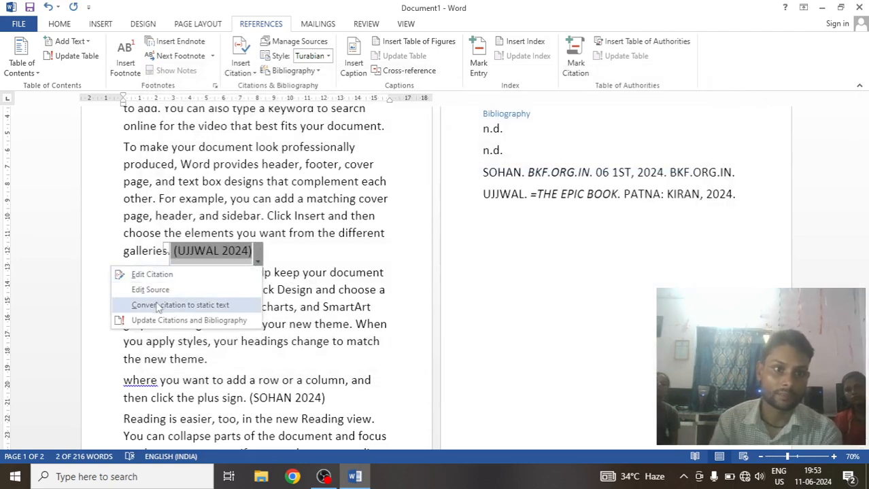
left_click(258, 261)
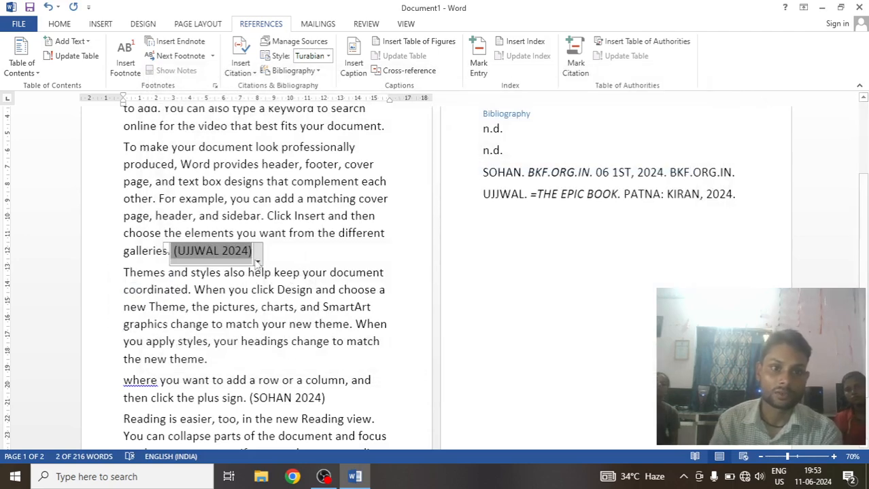
left_click(166, 253)
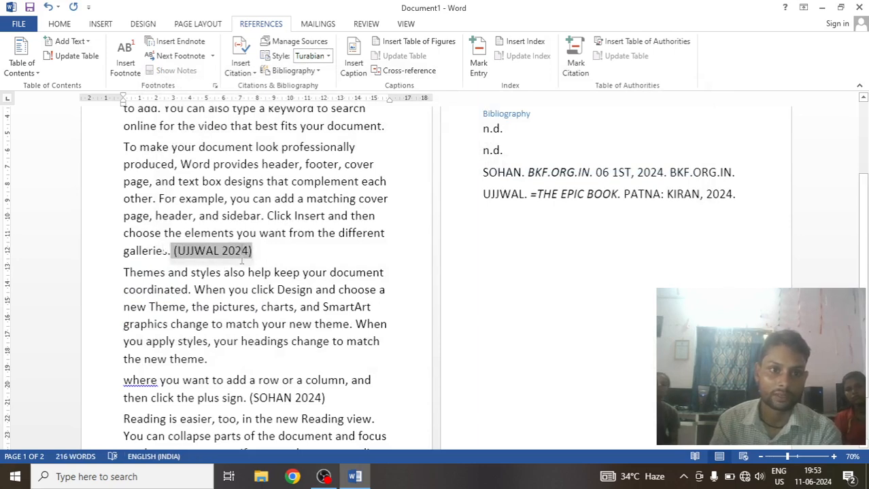
left_click(169, 252)
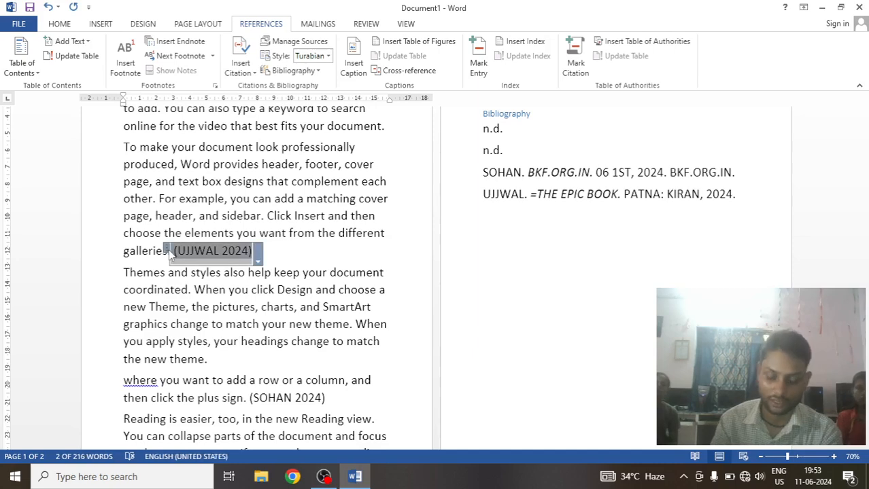
key("Delete")
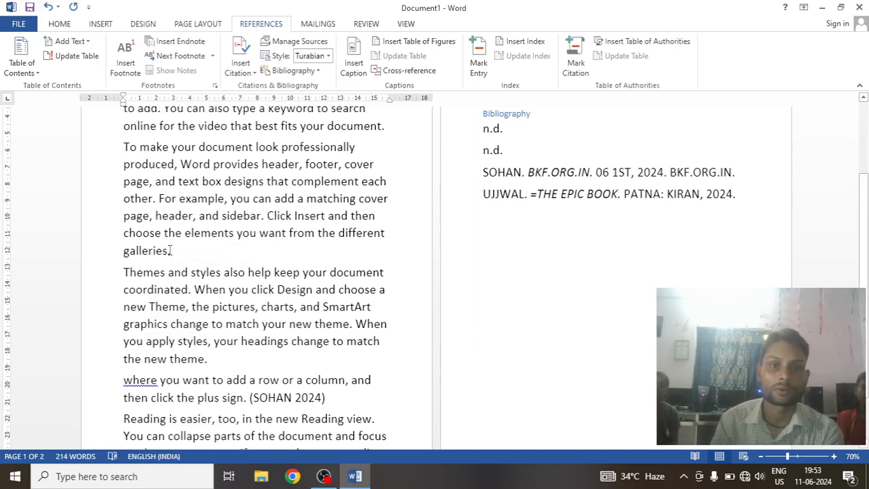
- Delete the whole citation that follows "then click the plus sign."
scroll(241, 329, "down", 2)
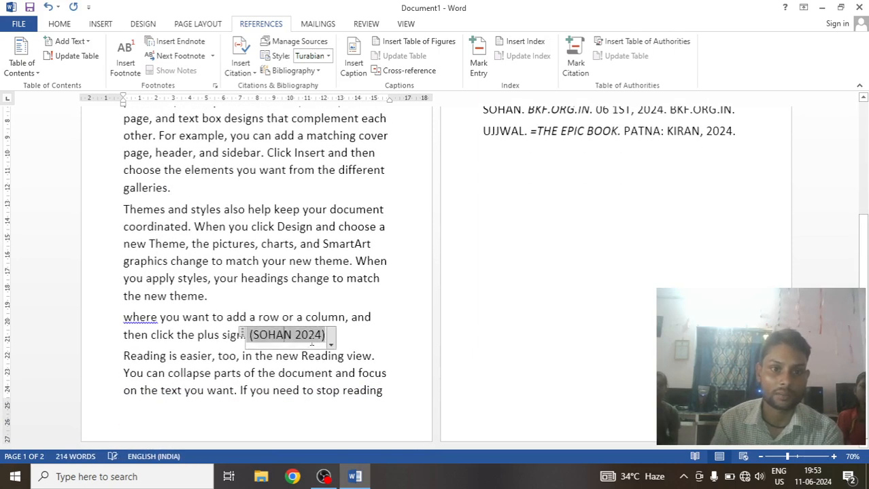
left_click(247, 335)
left_click(243, 334)
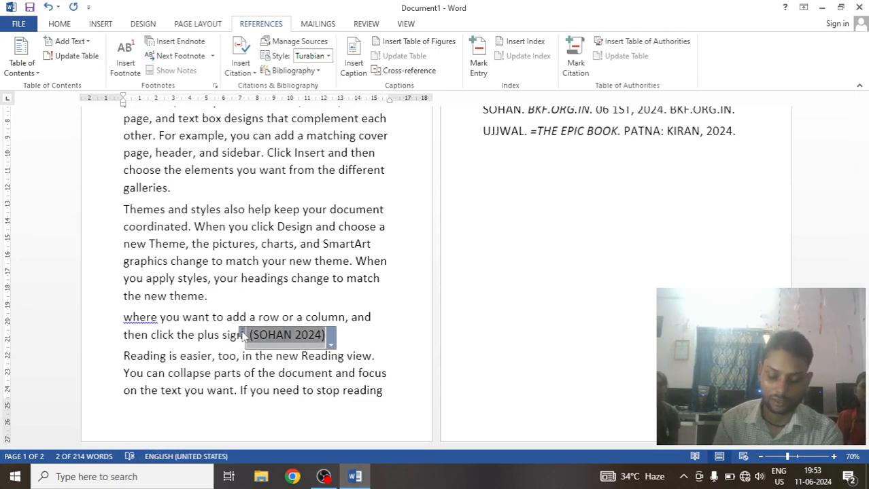
key("Delete")
- Delete the Placeholder2 citation in front of "before you reach the end" on page 2
scroll(244, 334, "up", 5)
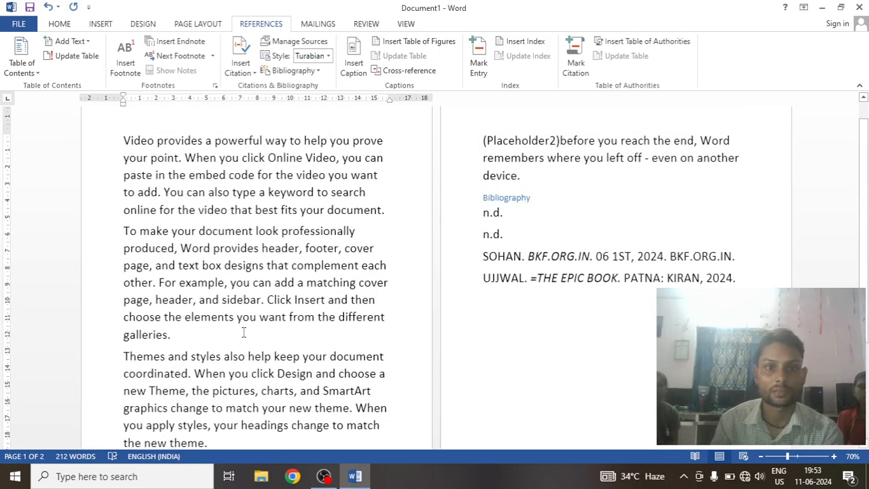
left_click(546, 141)
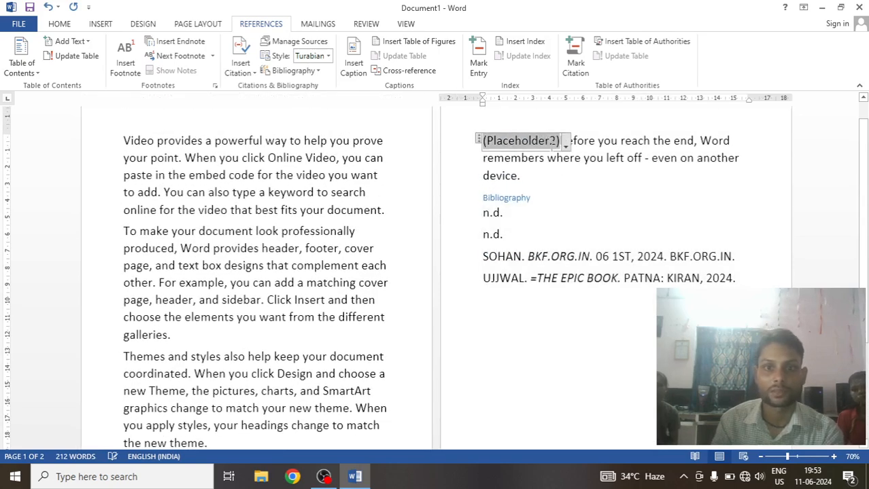
left_click(478, 141)
key("Delete")
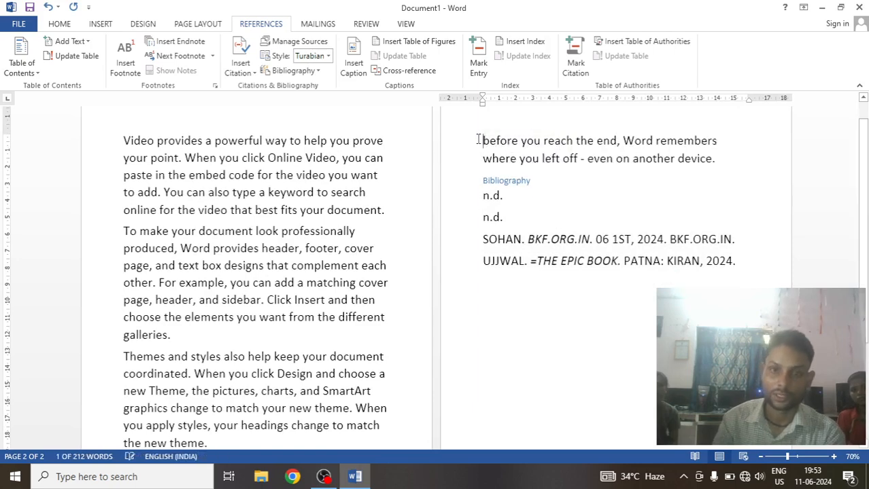
- Delete Placeholder2, the BKF.ORG.IN source and THE EPIC BOOK from the current source list
left_click(325, 45)
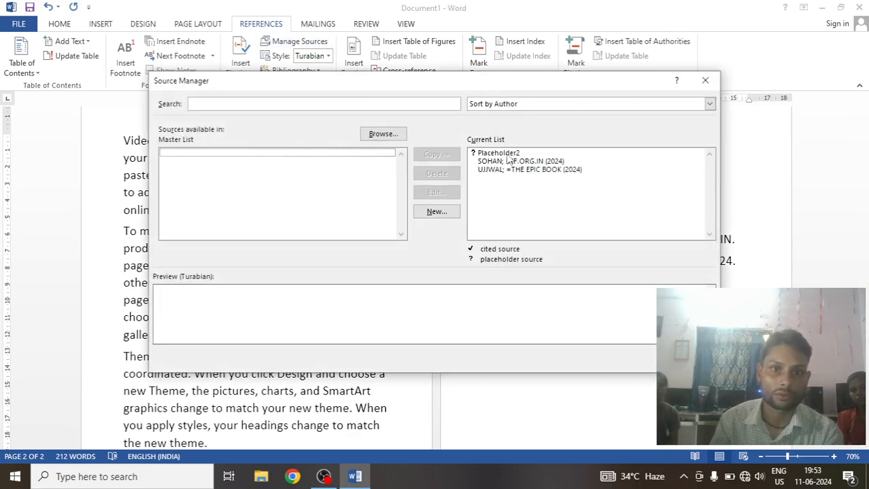
left_click(508, 153)
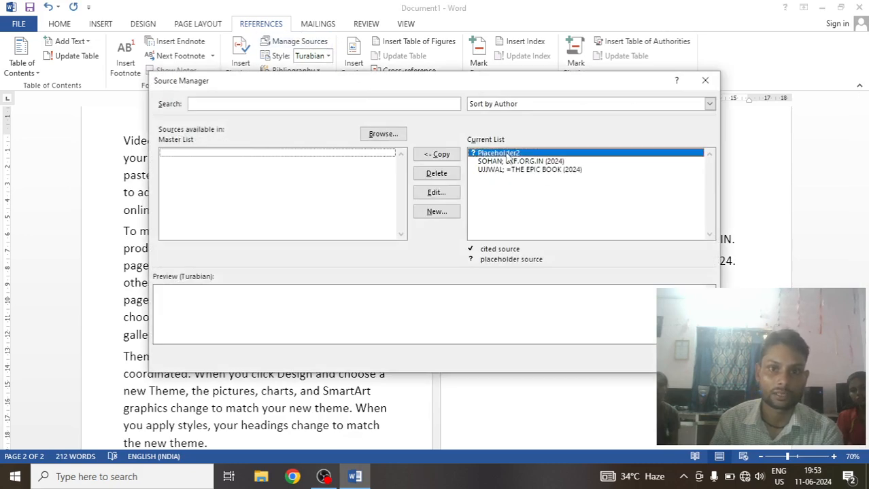
left_click(430, 175)
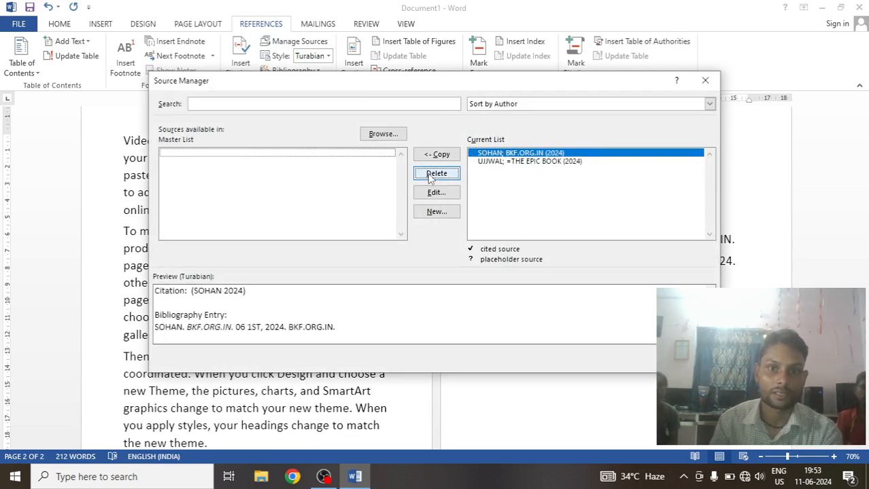
left_click(430, 175)
left_click(430, 175)
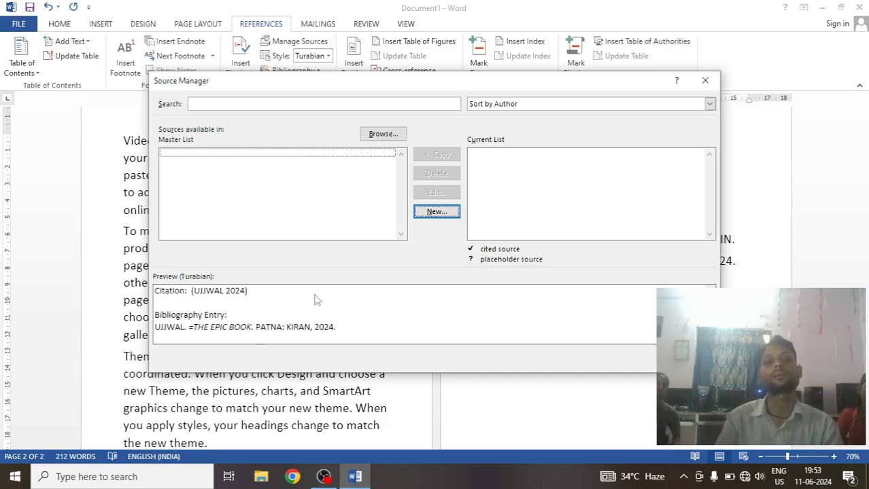
- View the blank form for a new Web site source, dismiss it, and close the Source Manager
left_click(437, 215)
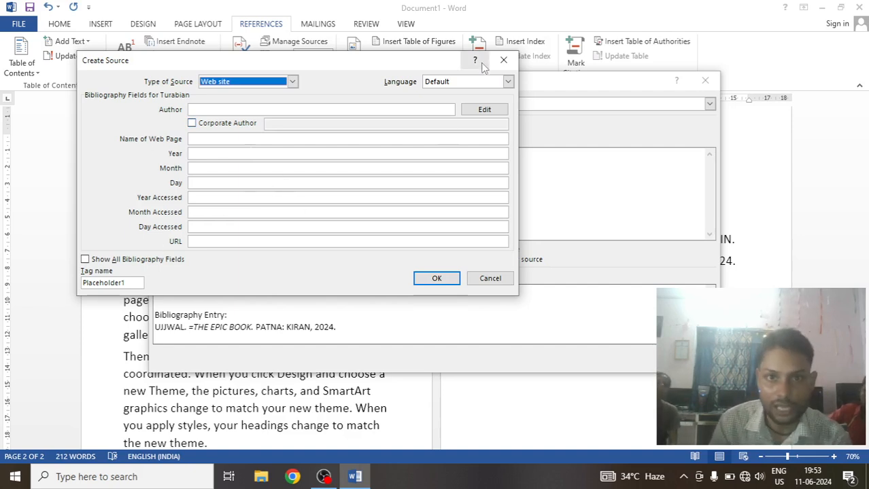
left_click(503, 60)
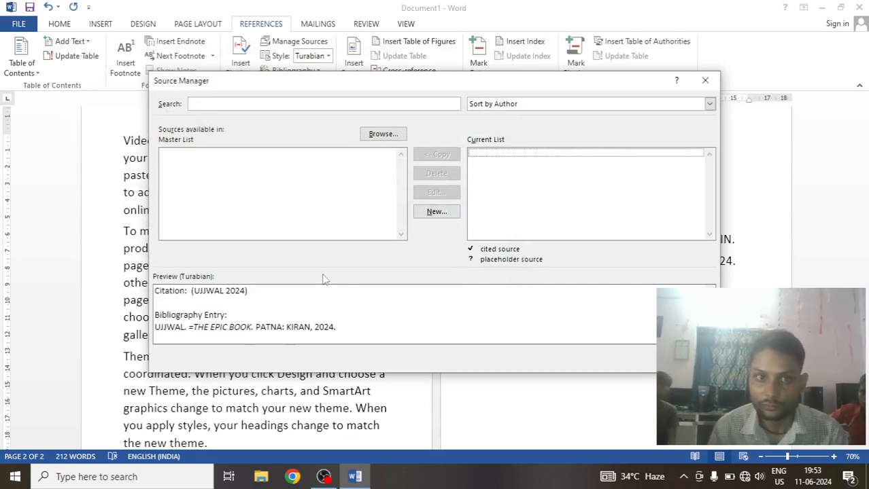
left_click(704, 81)
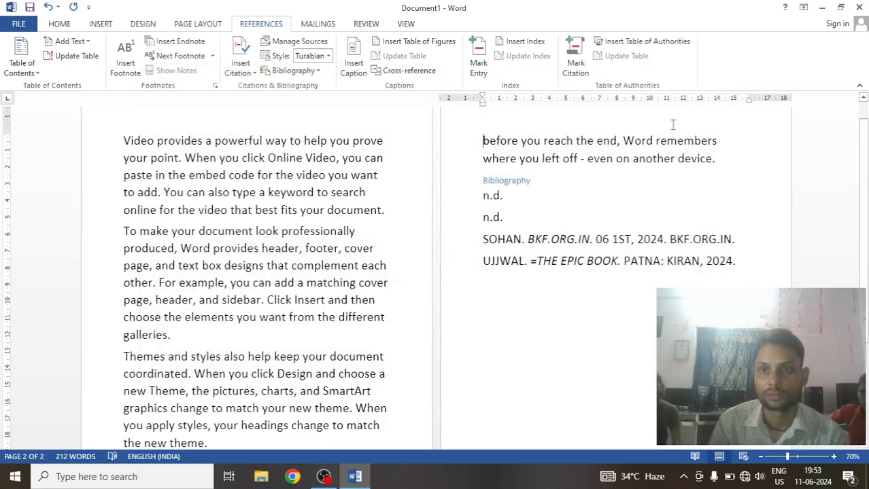
- Delete the bibliography block on page 2, including its empty container
left_click(551, 239)
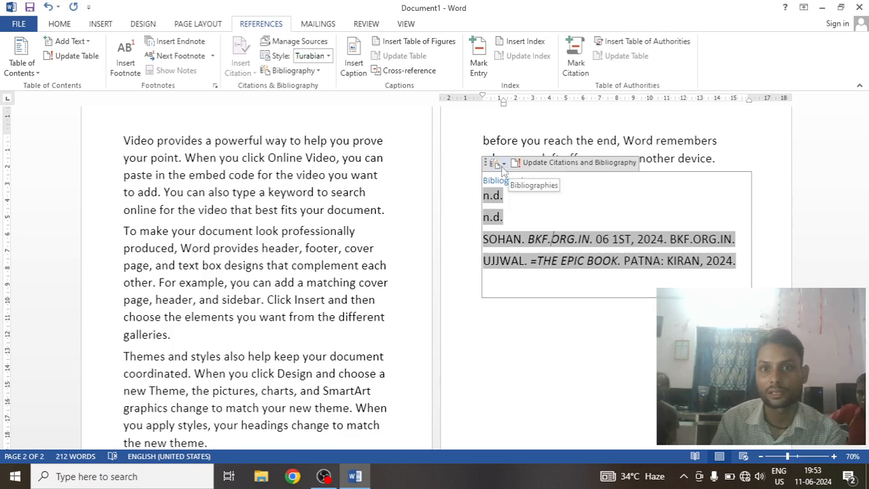
left_click(486, 165)
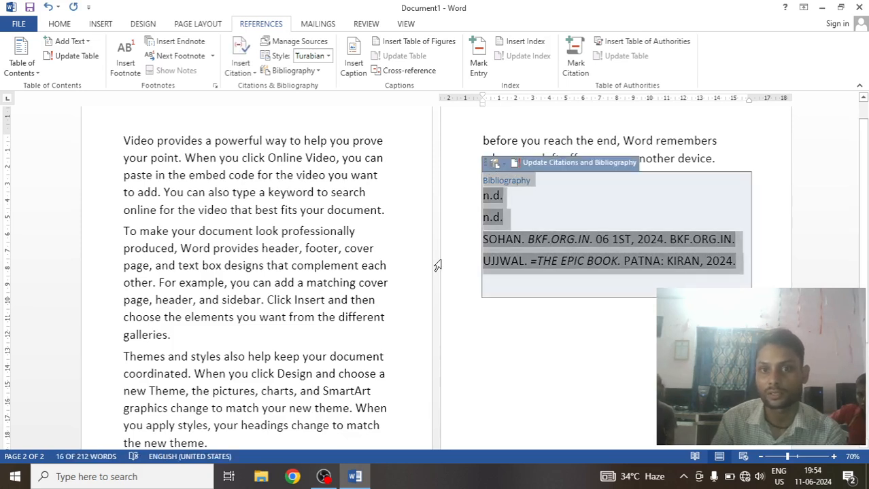
key("Delete")
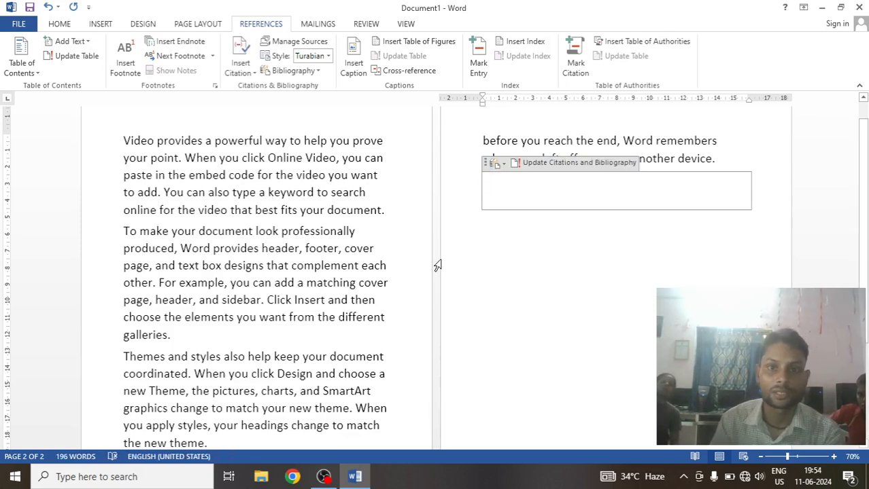
left_click(486, 166)
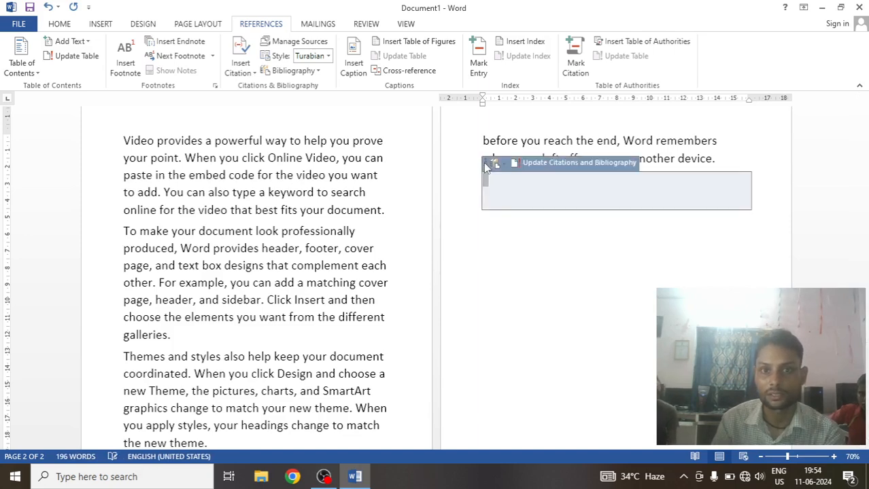
key("Delete")
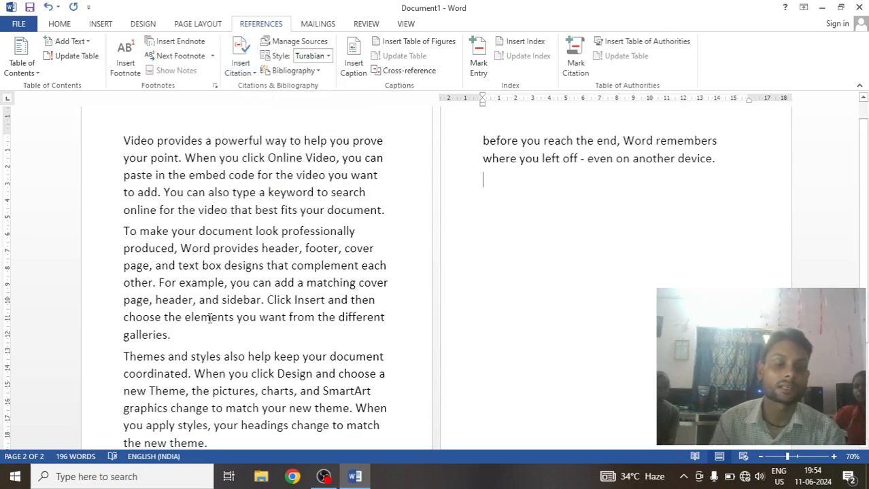
- Delete all remaining text so that the document is blank
left_click(189, 332)
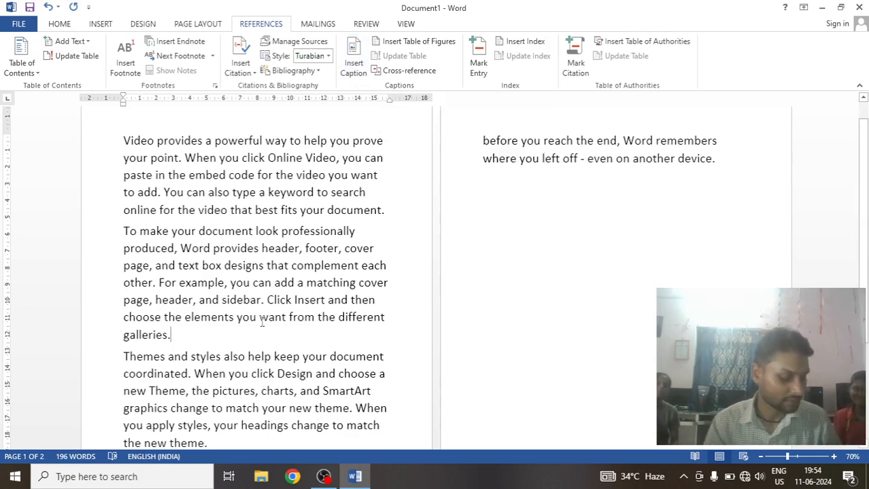
key("ctrl+a")
key("Delete")
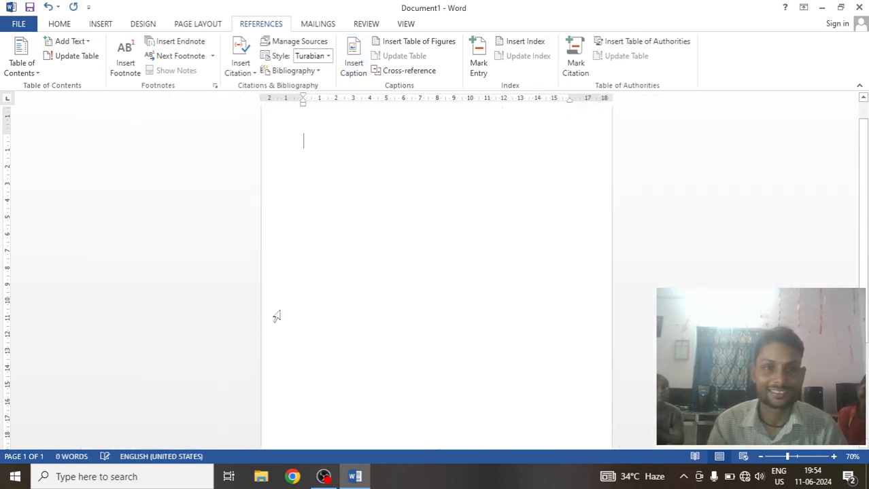
- View the caption settings with no object selected and dismiss them without inserting anything
scroll(303, 299, "up", 3, "ctrl")
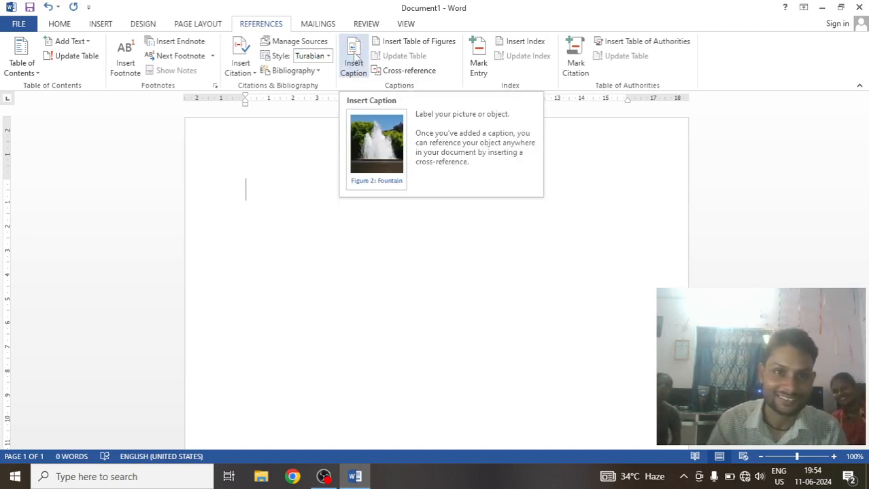
left_click(354, 59)
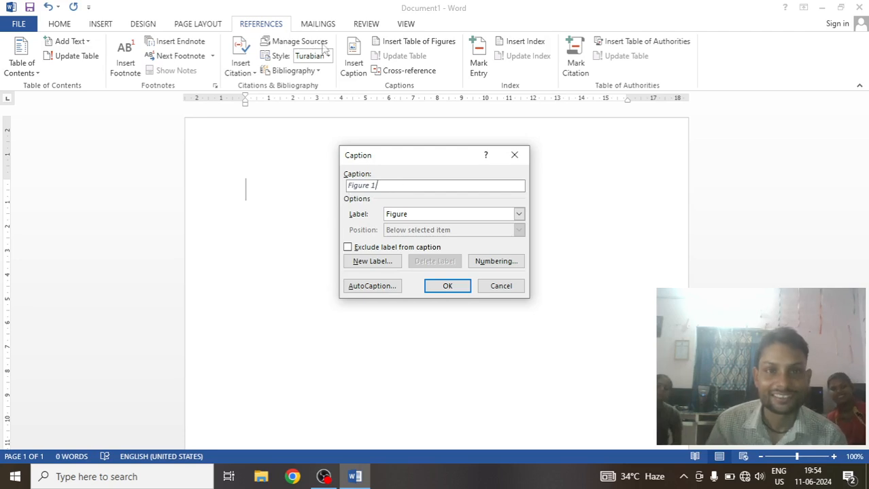
left_click(514, 156)
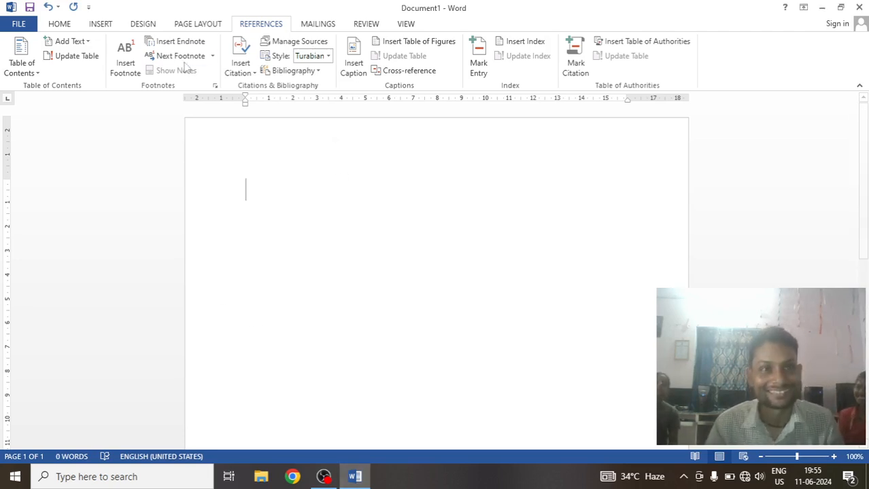
left_click(100, 24)
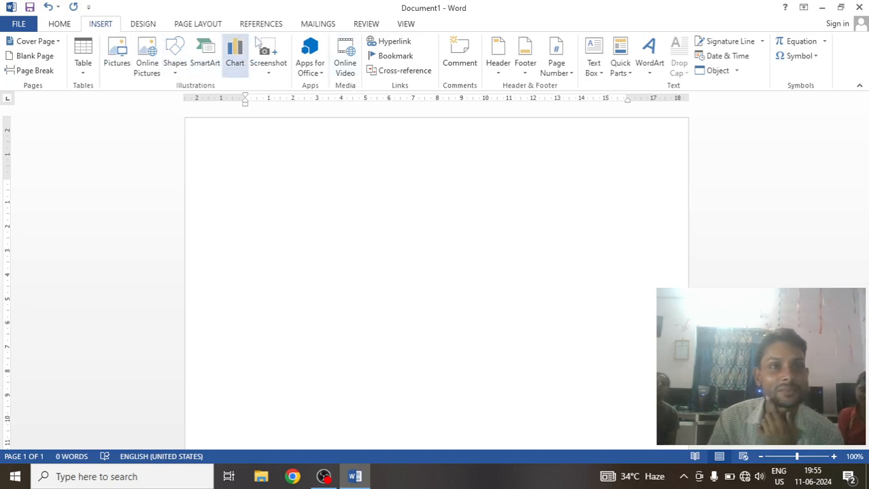
left_click(274, 25)
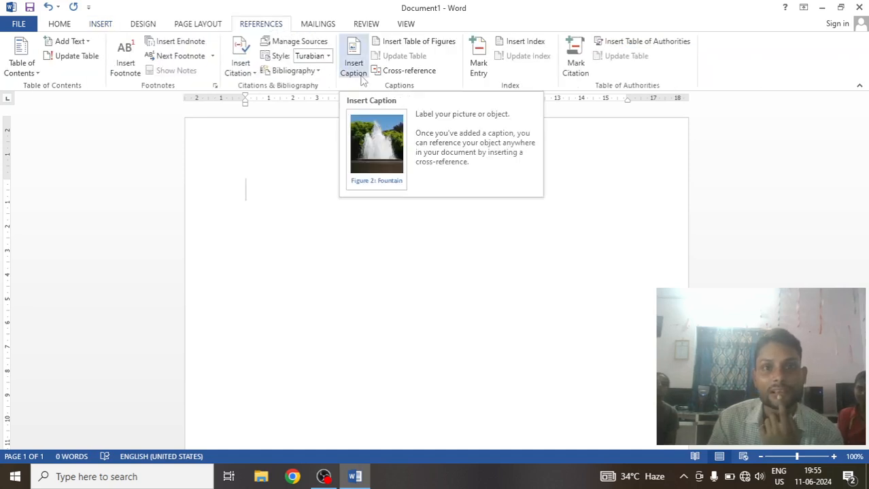
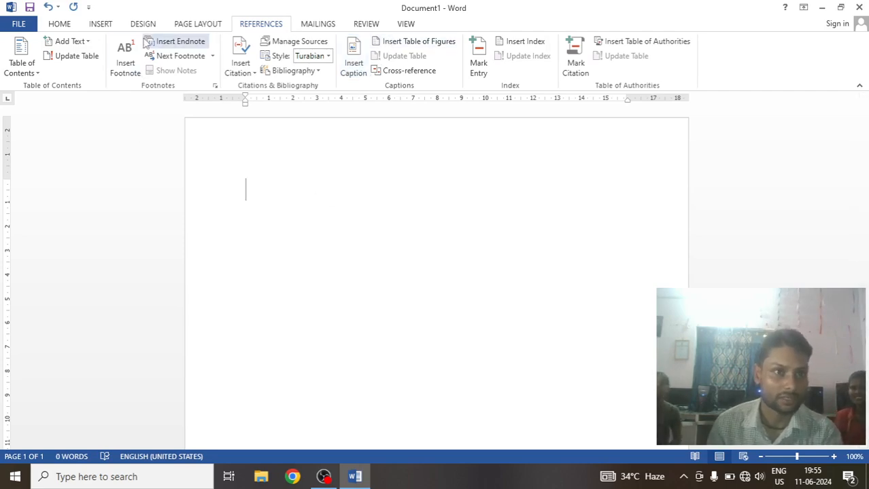
- Insert the picture download (2) from the Pictures folder and enlarge it to about 6.72 cm by 6.72 cm
left_click(105, 24)
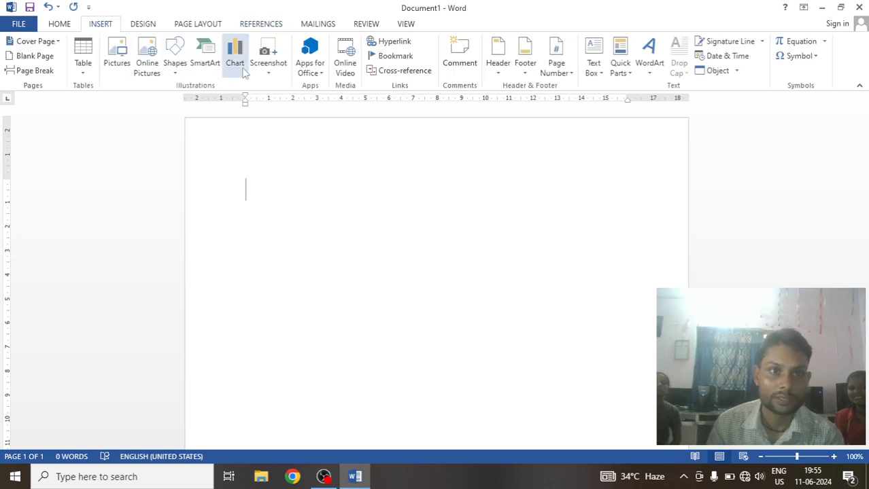
left_click(177, 65)
left_click(122, 76)
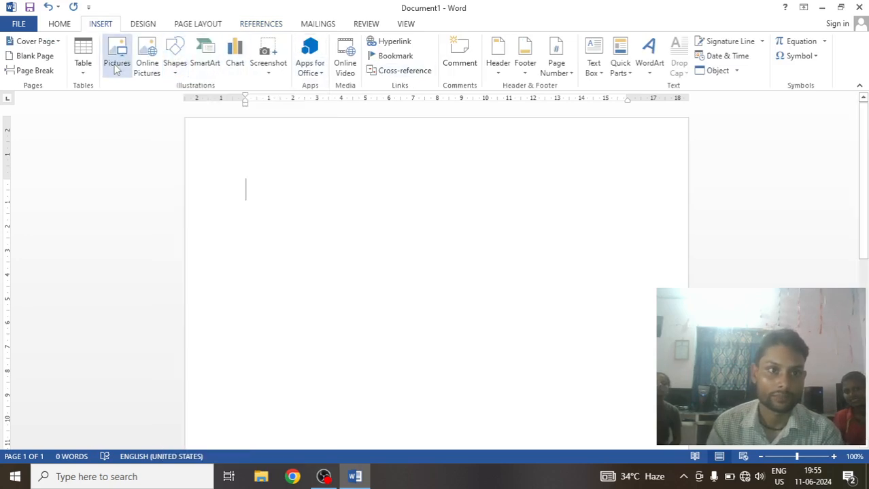
left_click(117, 67)
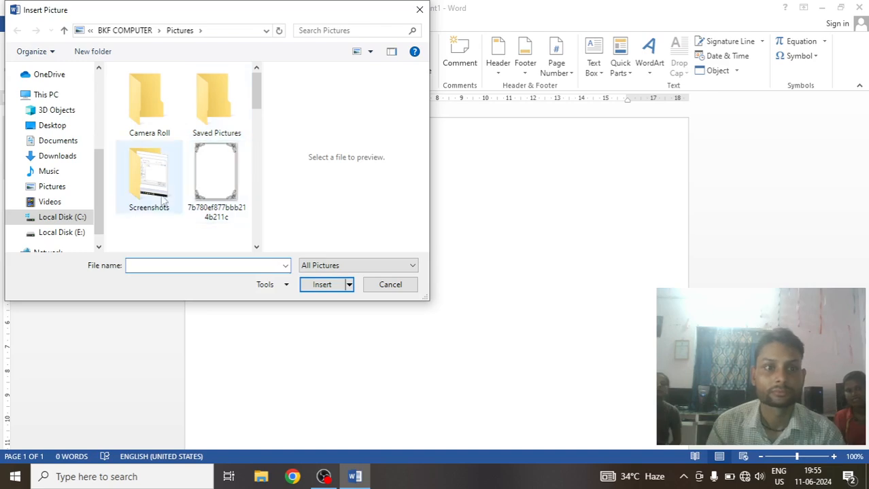
scroll(163, 197, "down", 3)
left_click(216, 163)
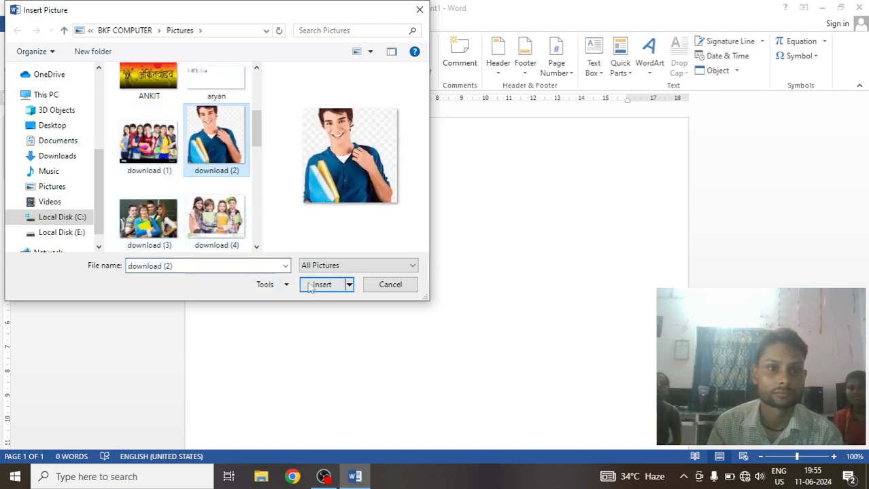
left_click(317, 285)
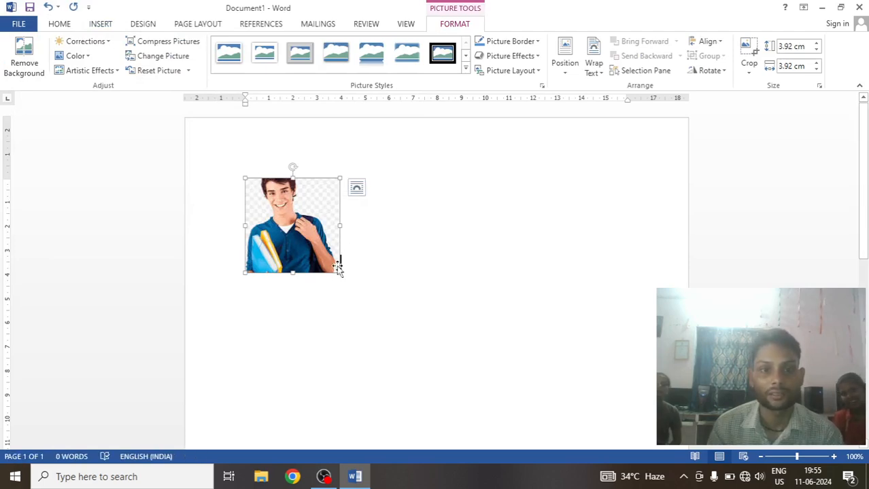
left_click_drag(338, 274, 407, 342)
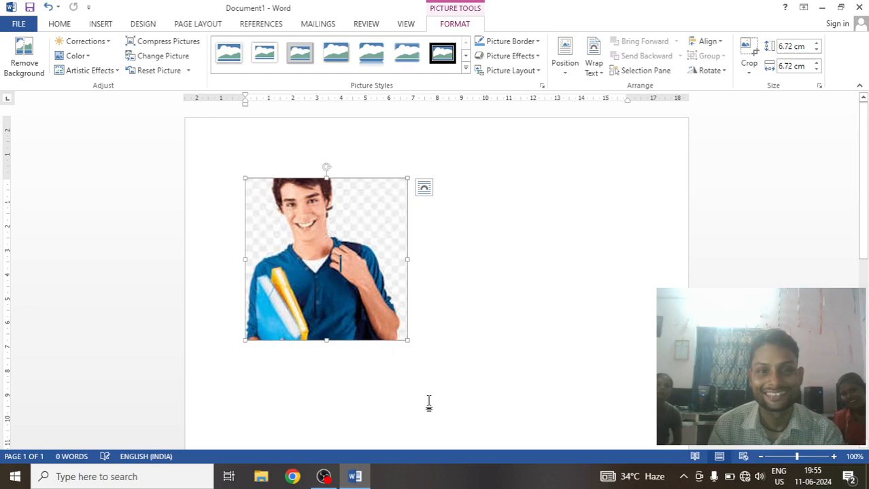
- Give the picture Square text wrapping and shift it slightly down and to the right on the page
left_click(424, 189)
left_click(462, 272)
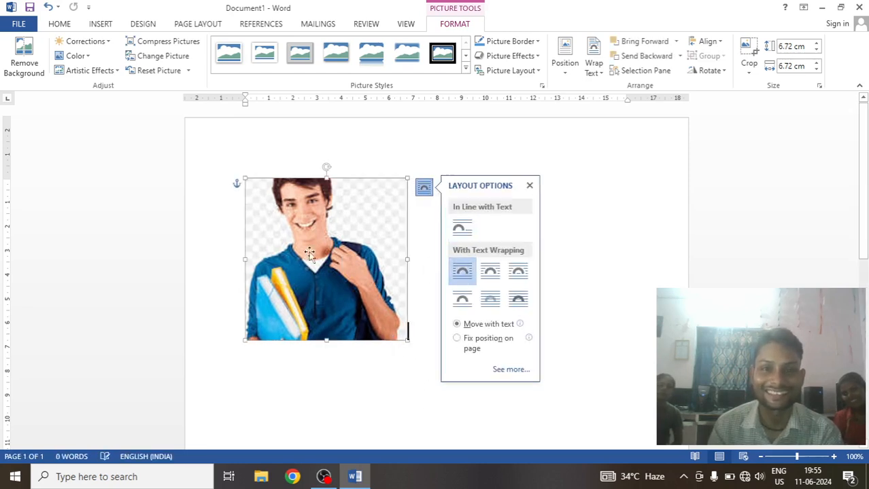
left_click_drag(355, 229, 367, 242)
left_click(467, 276)
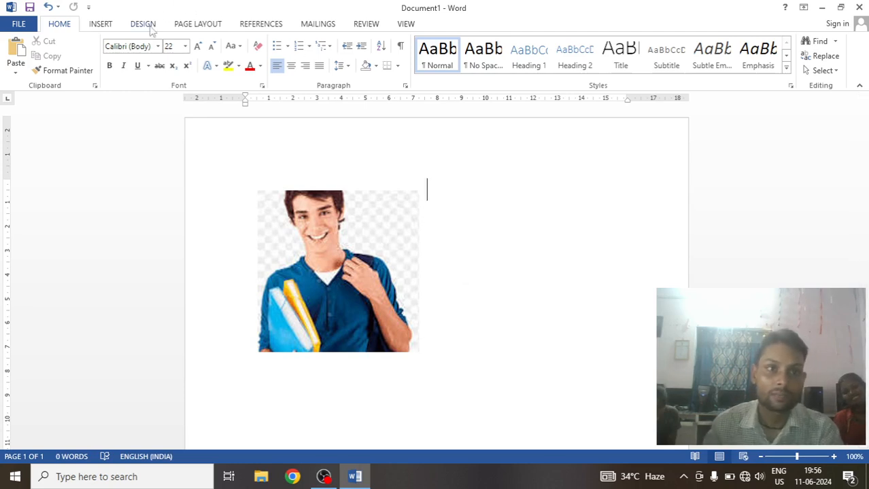
- Examine the cross-reference options for the Figure reference type and dismiss them without inserting a reference
left_click(110, 25)
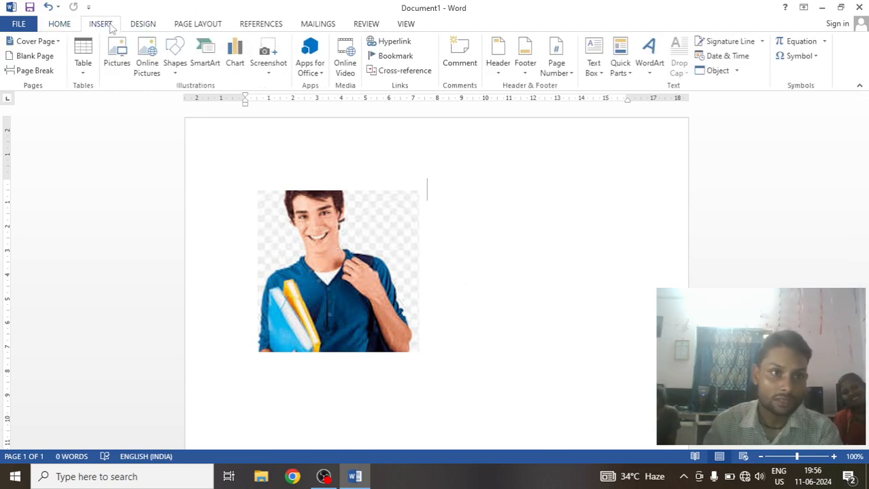
left_click(401, 71)
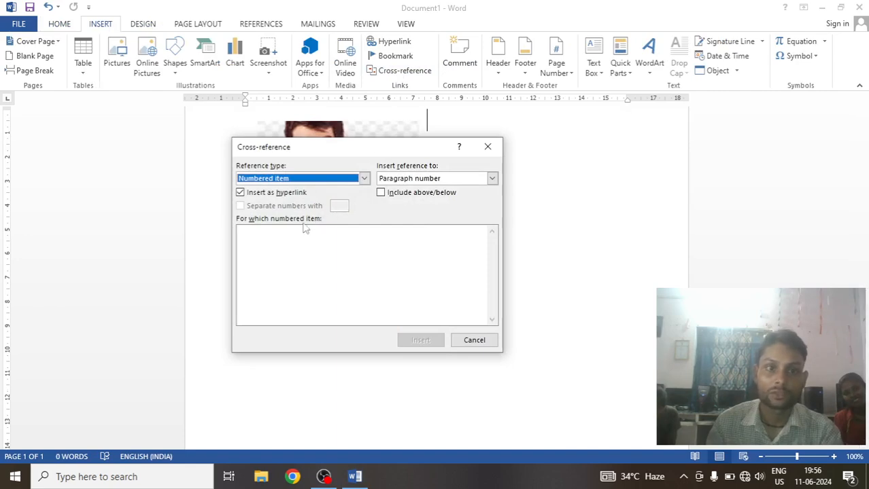
left_click(364, 178)
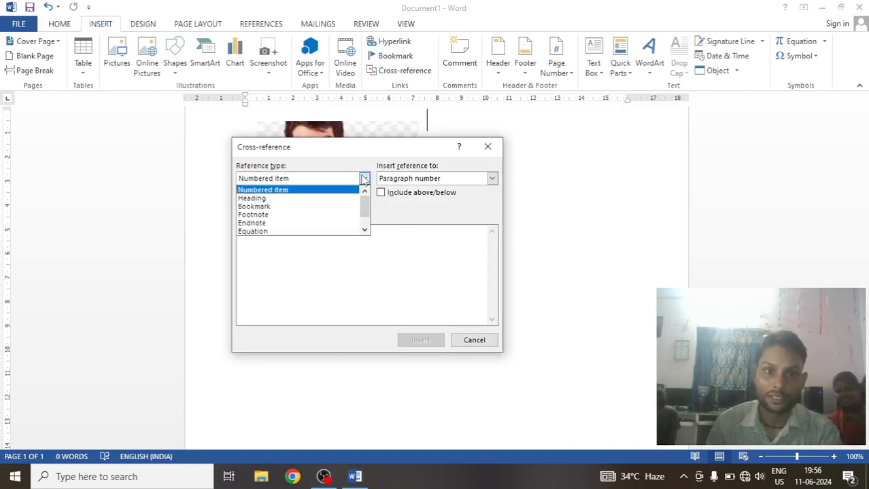
scroll(262, 233, "down", 1)
left_click(261, 224)
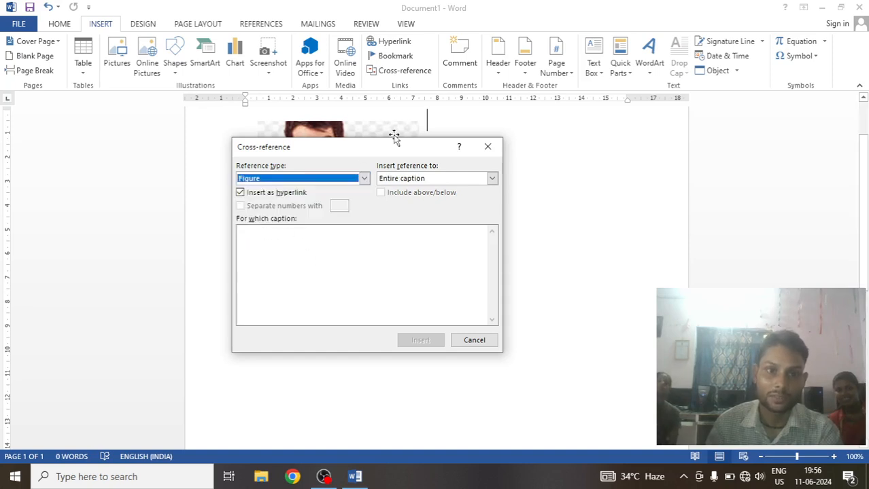
left_click_drag(393, 151, 382, 260)
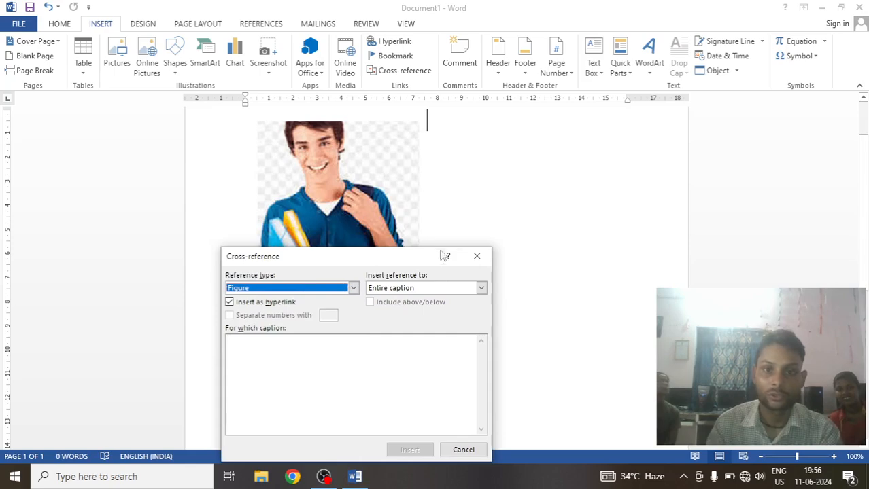
left_click(482, 258)
scroll(325, 248, "up", 1)
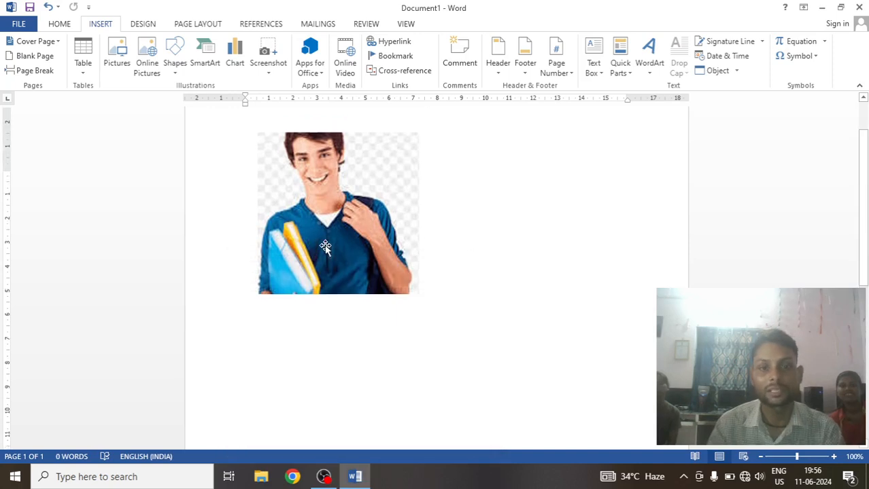
scroll(325, 249, "up", 2)
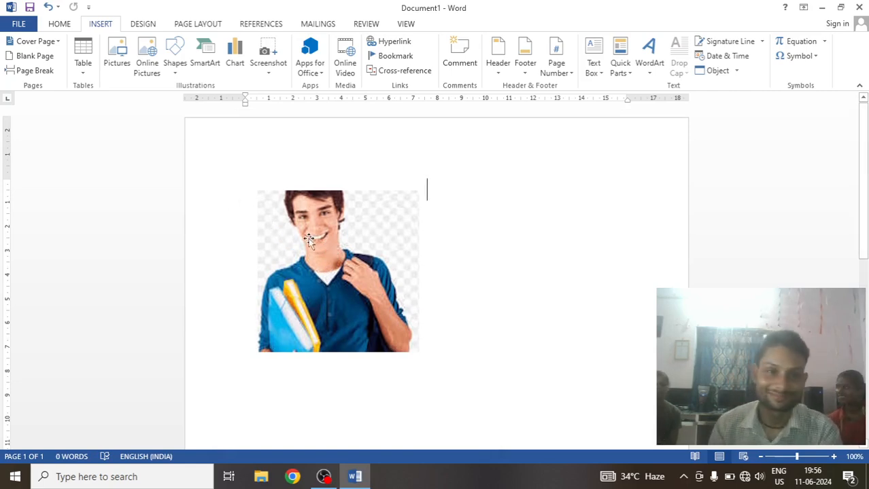
- View the caption options for the selected picture through both its own commands and the References commands, dismissing them each time
left_click(316, 252)
right_click(316, 255)
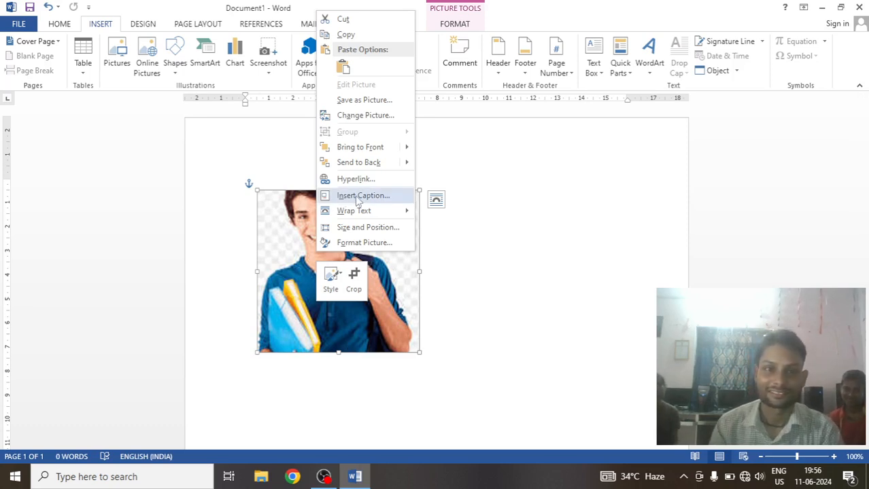
left_click(335, 327)
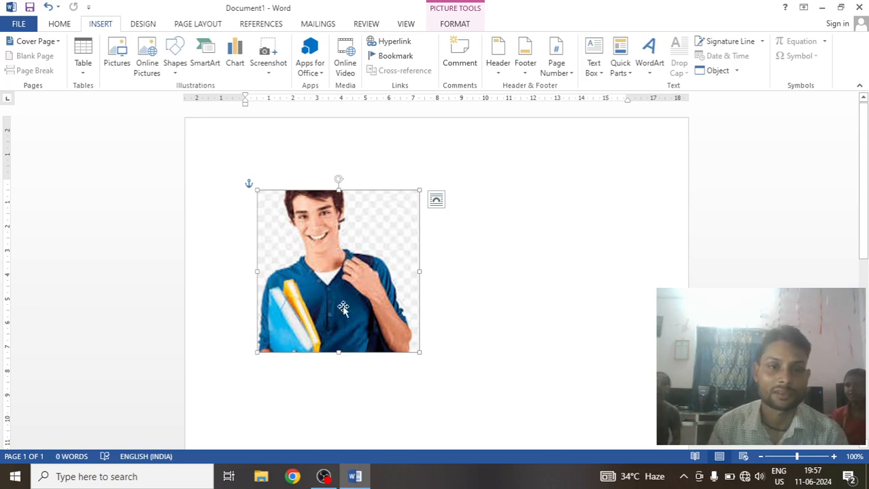
right_click(317, 271)
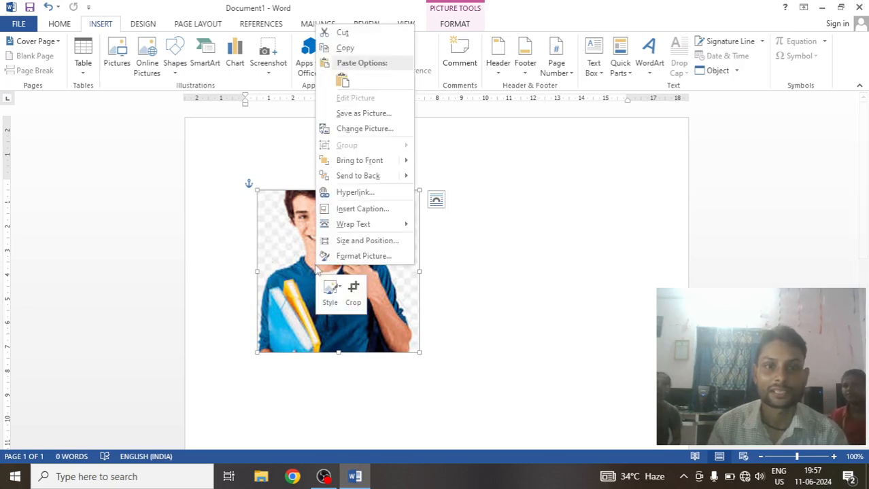
left_click(367, 209)
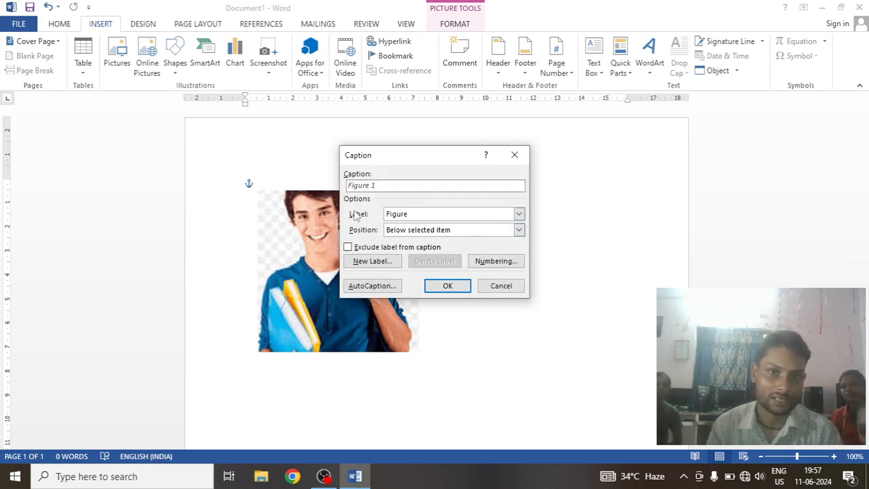
left_click(515, 156)
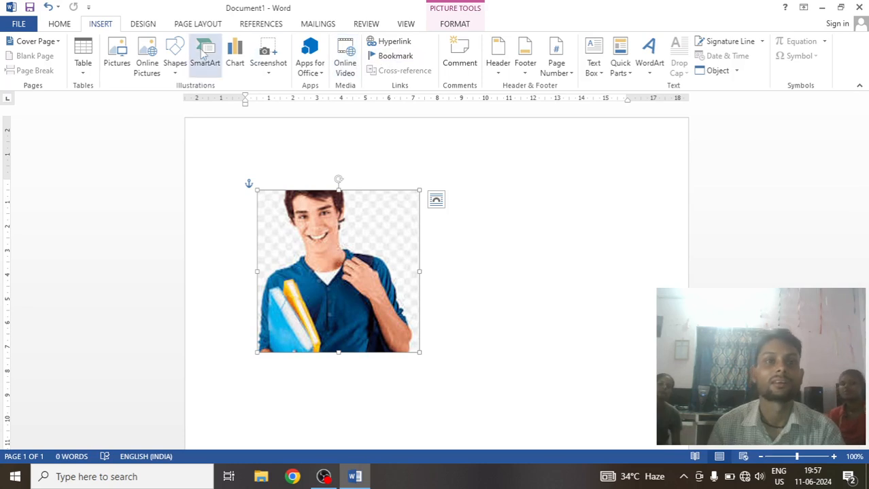
left_click(260, 25)
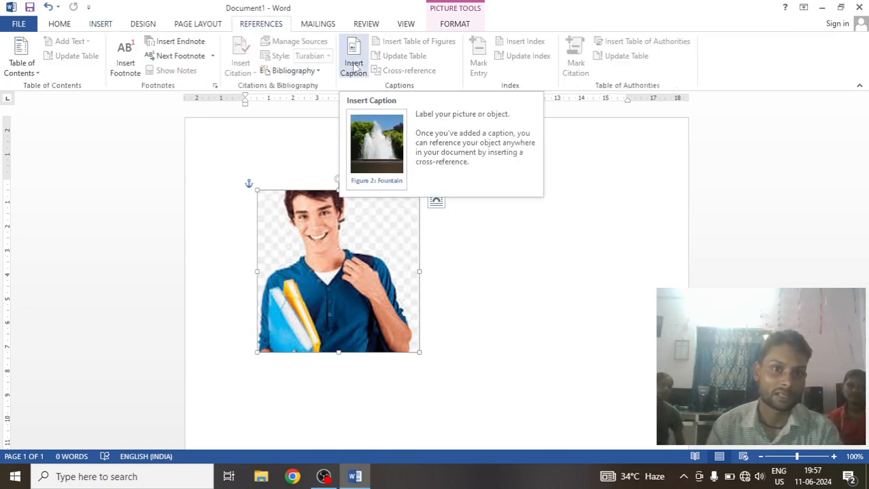
left_click(354, 66)
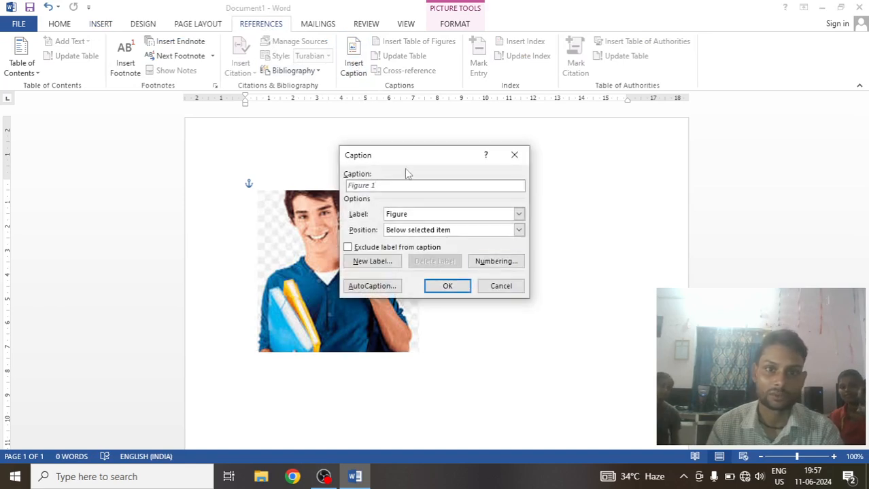
left_click_drag(413, 159, 277, 138)
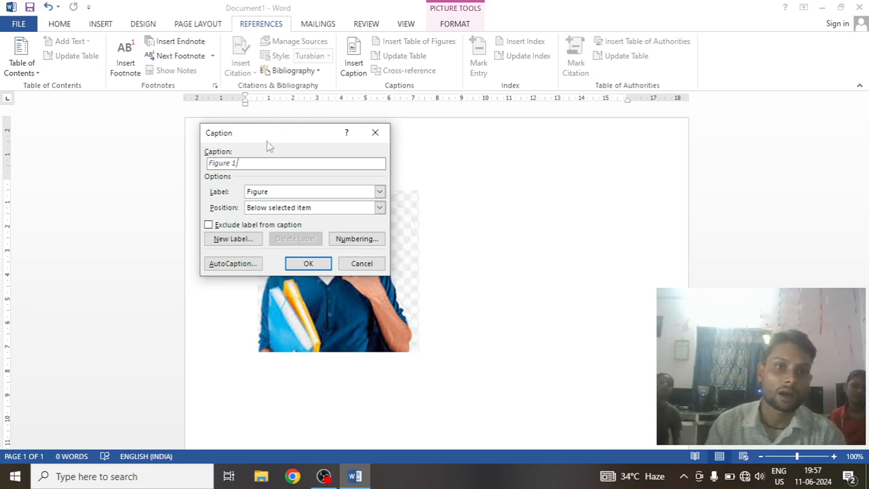
left_click(374, 133)
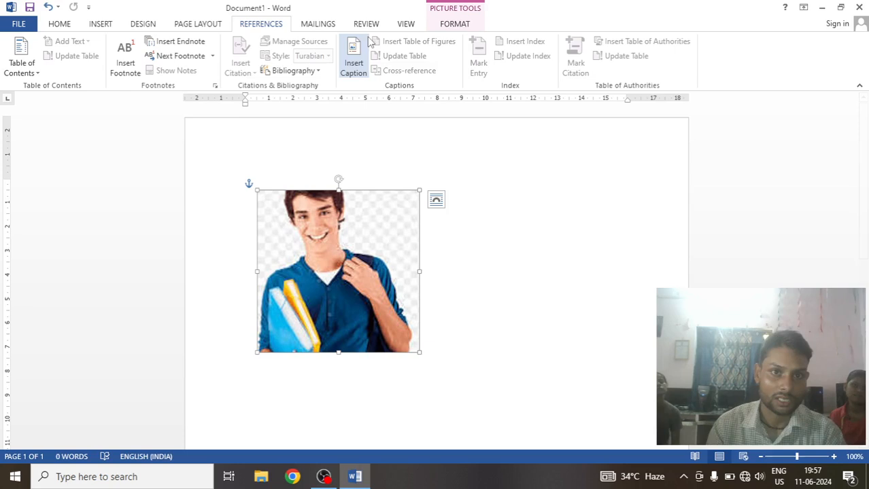
- Add the caption "Figure 1" below the picture, using the Figure label, and deselect the caption
left_click(353, 59)
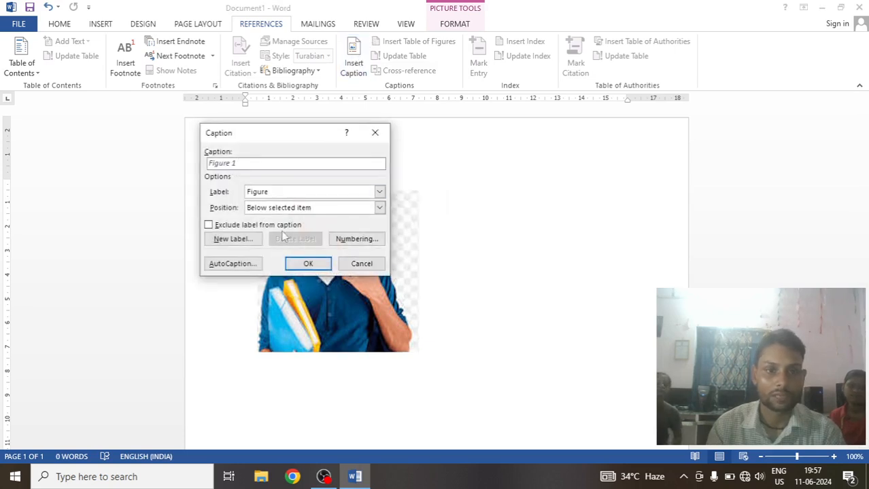
left_click(318, 265)
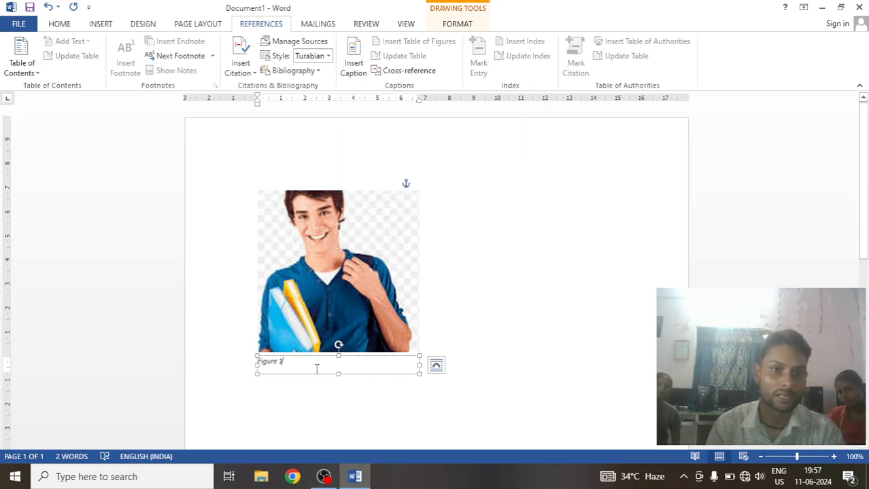
left_click(500, 295)
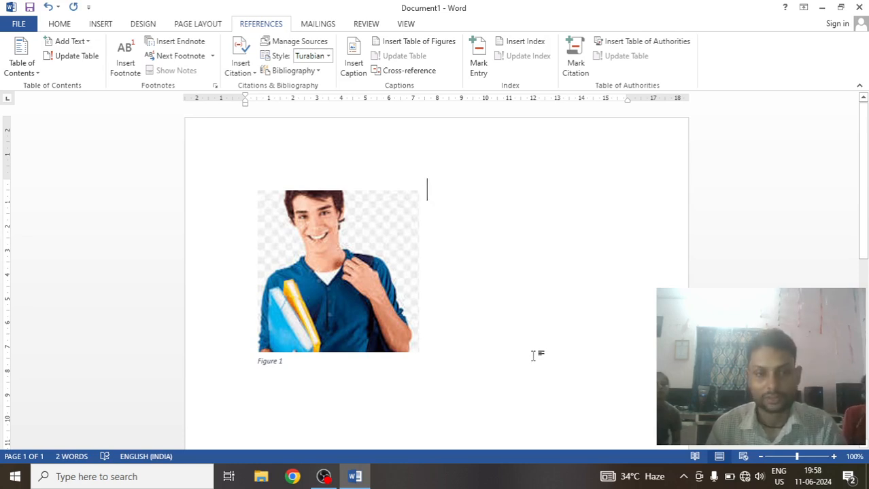
- Insert a page break at the text cursor beside the captioned picture
key("ctrl+Return")
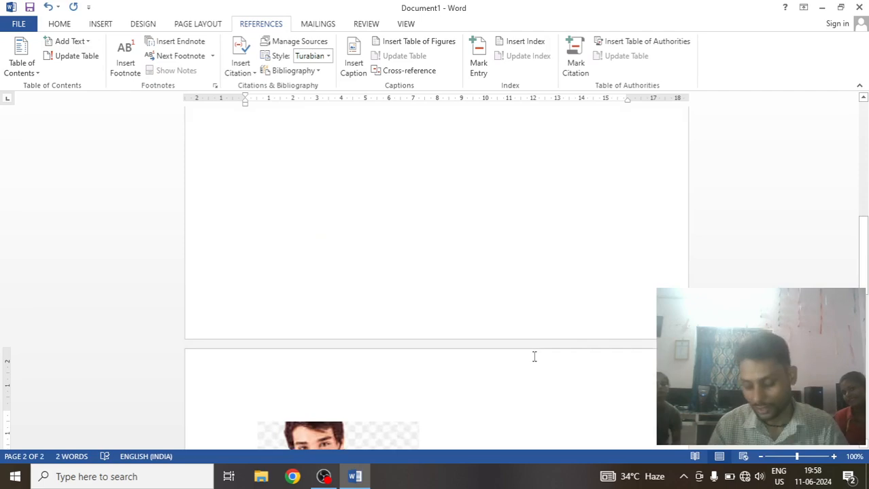
scroll(535, 387, "down", 8)
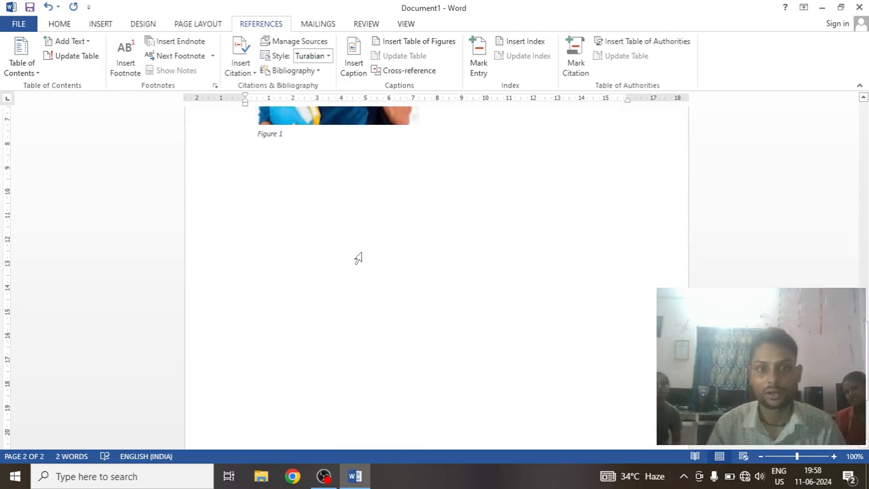
- Insert the picture "download (3)" from the Pictures folder below the Figure 1 caption
double_click(358, 258)
left_click(465, 165)
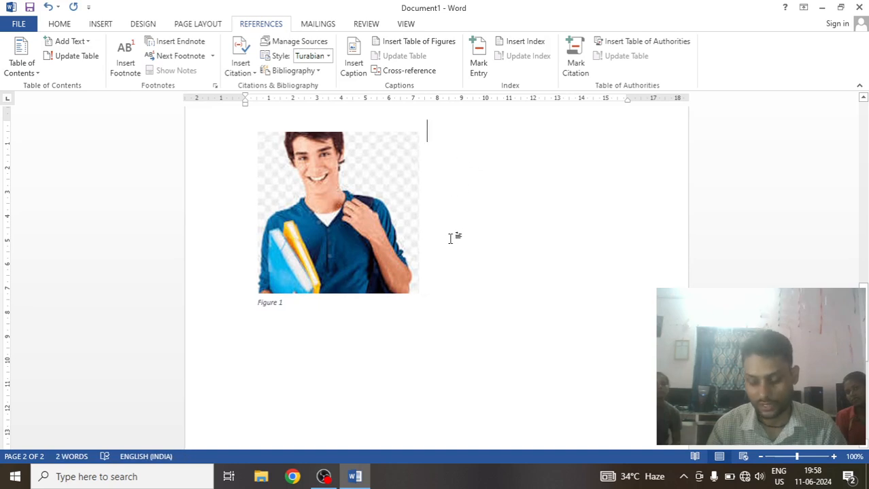
left_click_drag(347, 370, 259, 373)
left_click(271, 390)
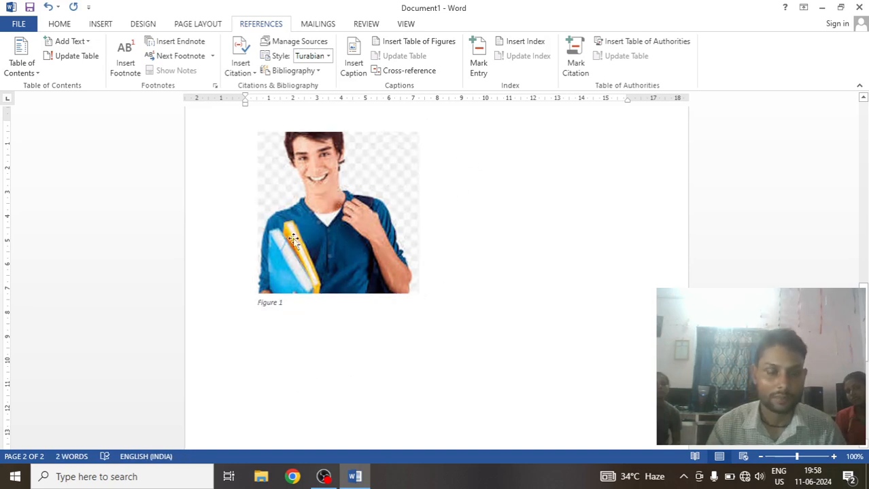
left_click(102, 23)
left_click(121, 60)
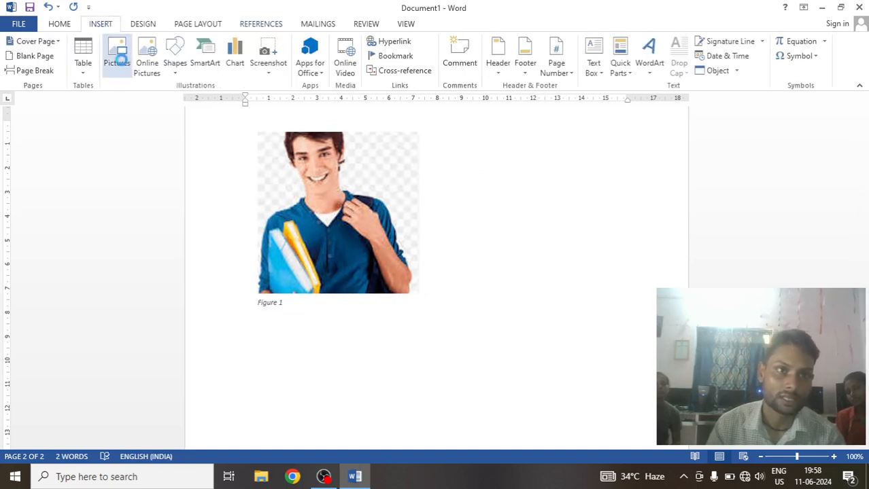
scroll(176, 207, "down", 3)
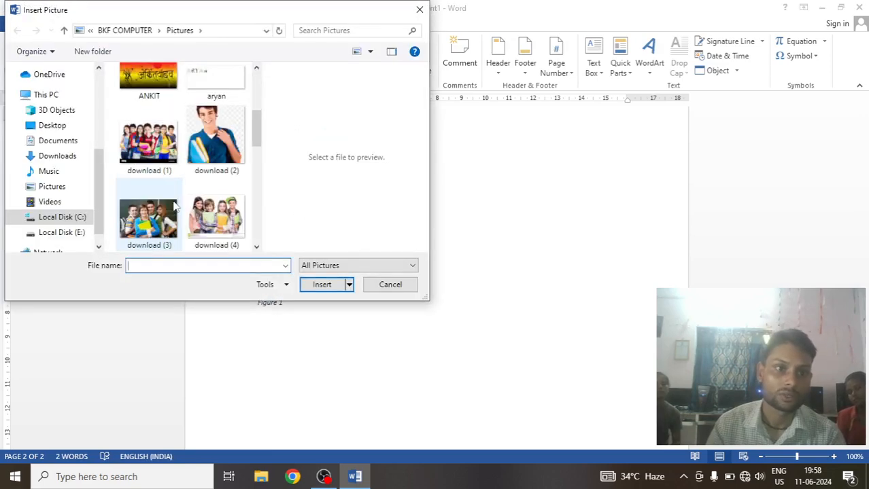
left_click(168, 212)
left_click(319, 285)
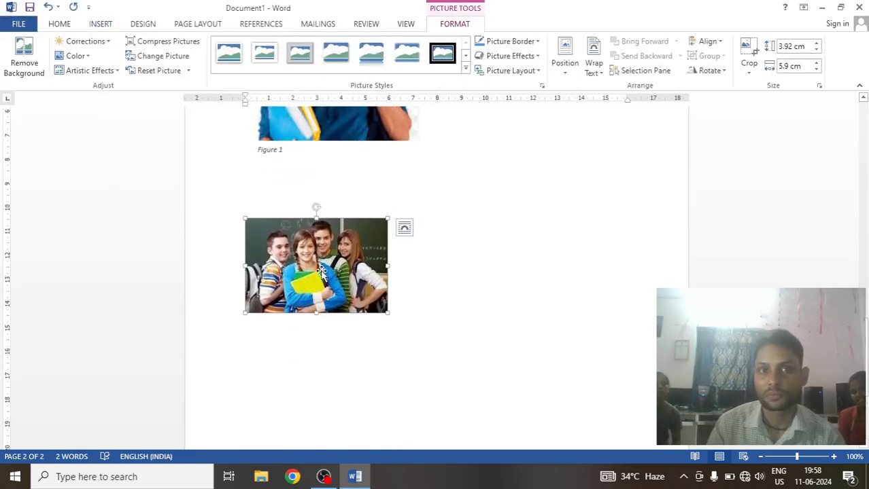
- Add the caption "Figure 2" below the newly inserted picture, using the Figure label
left_click(261, 23)
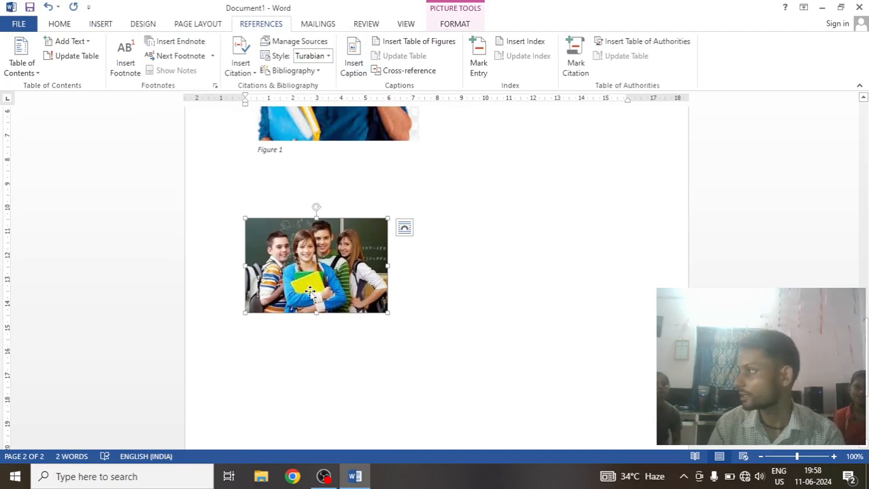
left_click(354, 56)
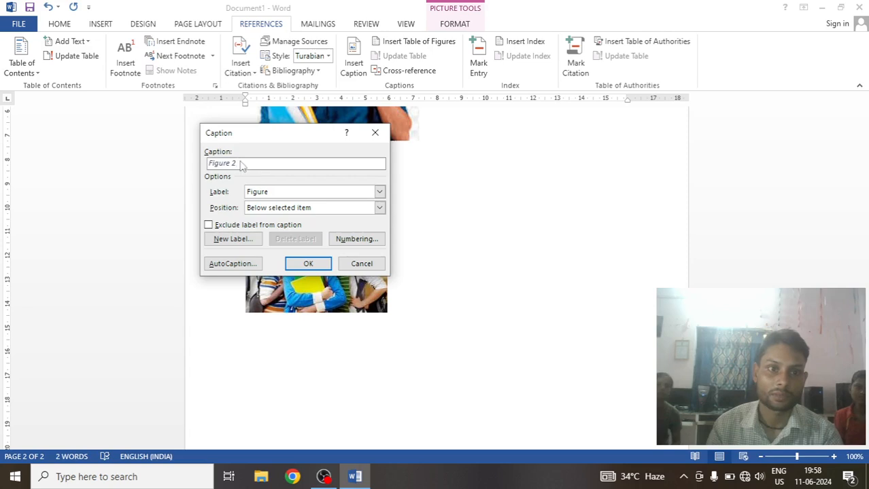
left_click(303, 266)
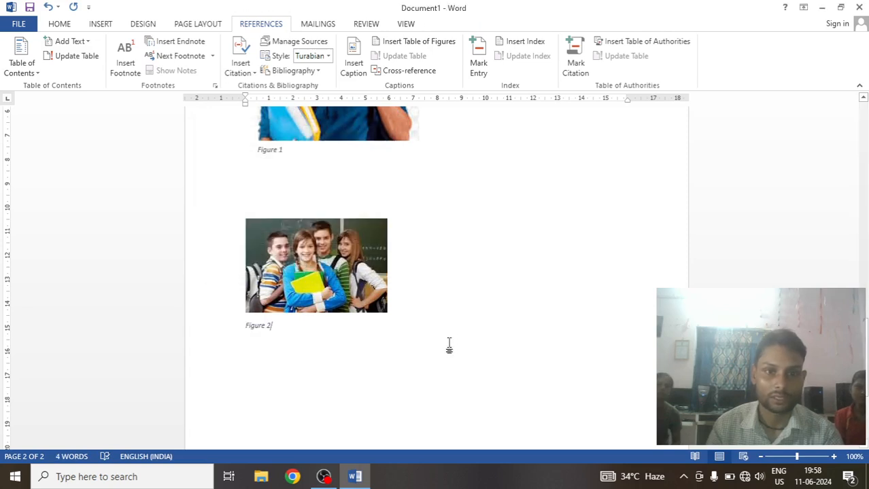
- Insert the picture "download (5)" from the Pictures folder in the blank area below the Figure 2 caption
scroll(421, 338, "down", 5)
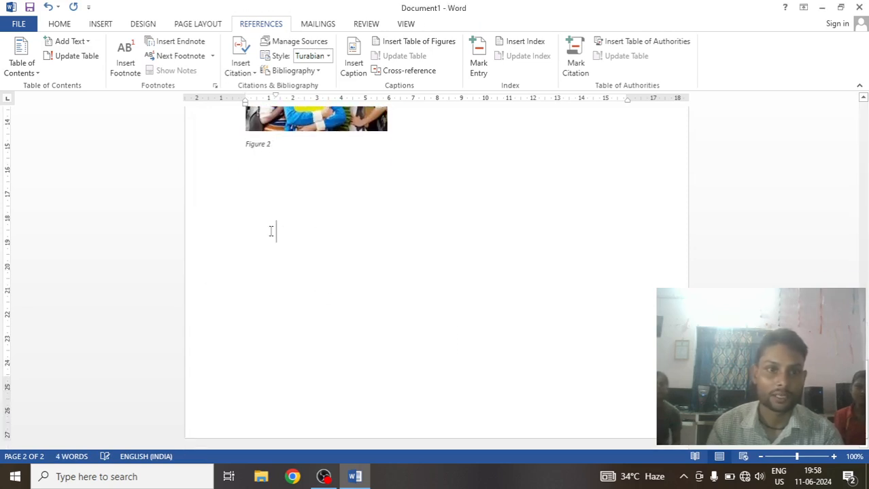
left_click(100, 25)
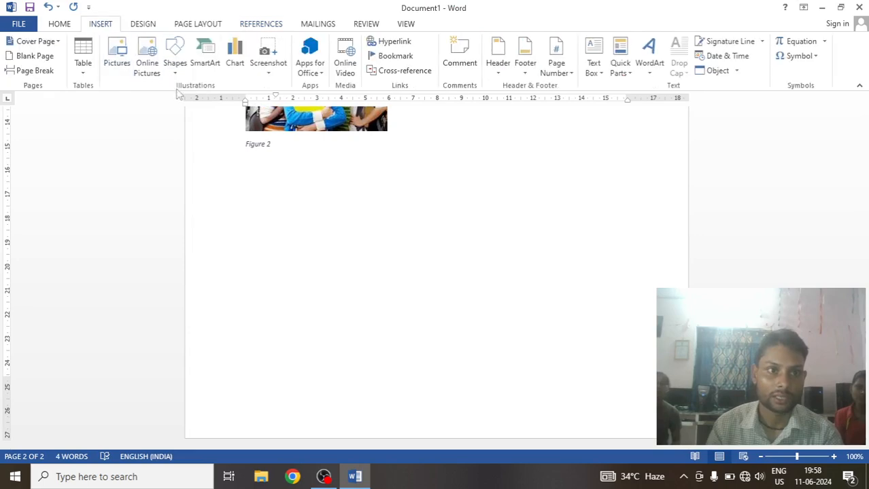
left_click(117, 58)
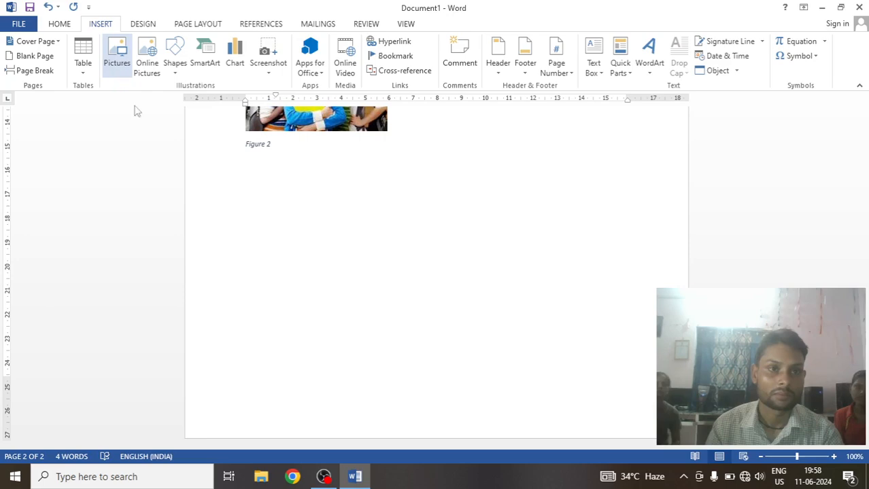
scroll(177, 170, "down", 3)
left_click(148, 210)
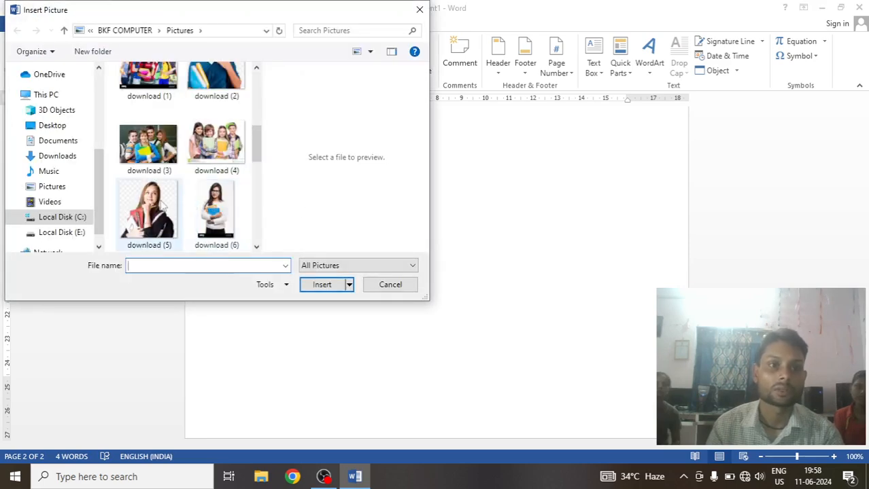
left_click(322, 285)
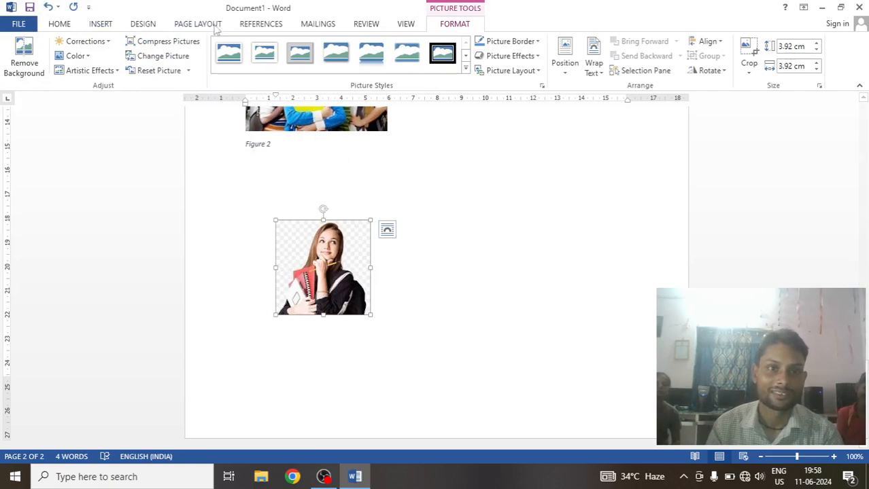
- Add the caption "Figure 3" below the third picture, using the Figure label
left_click(260, 24)
left_click(352, 63)
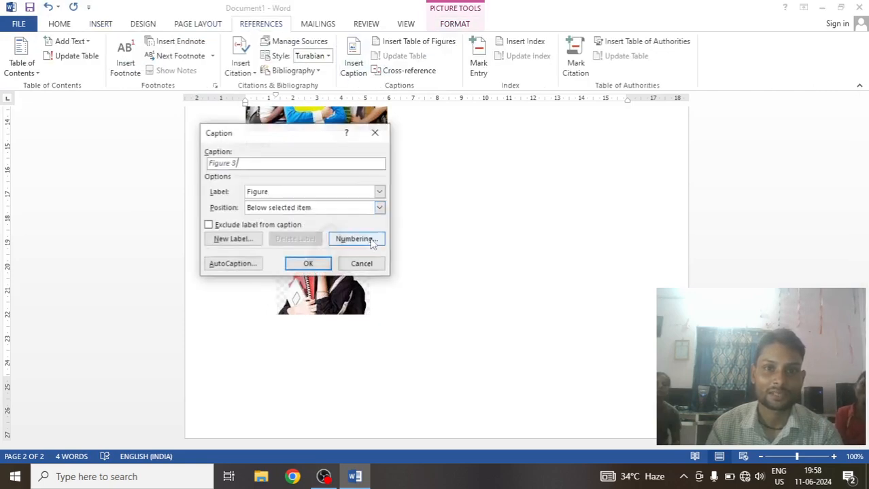
left_click(308, 264)
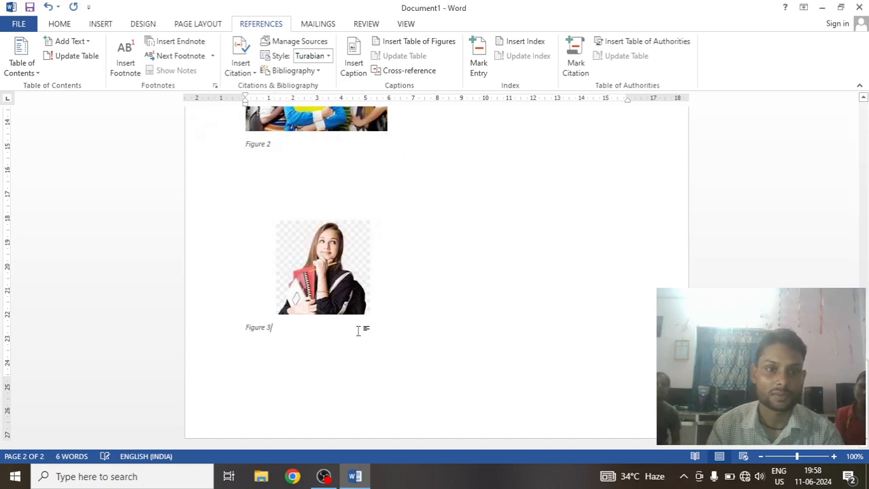
- Insert a table of figures on the blank first page for the Figure label, with right-aligned page numbers and a dotted tab leader
scroll(360, 286, "up", 15)
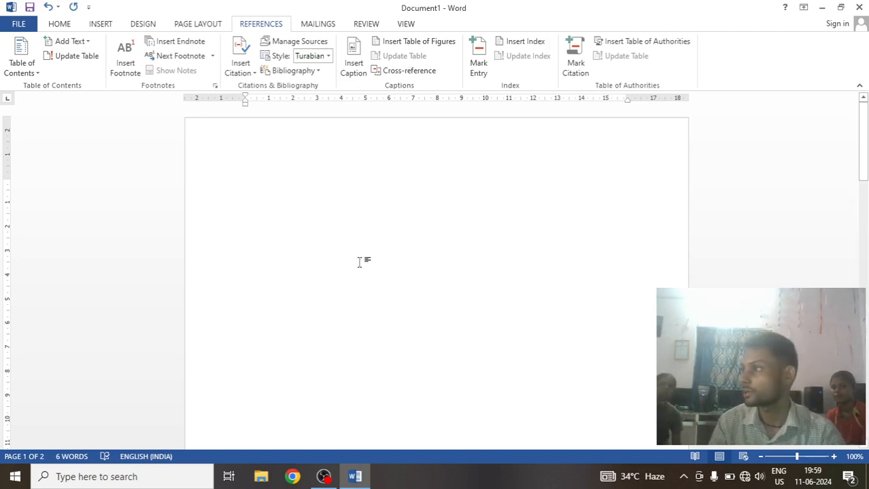
left_click(416, 42)
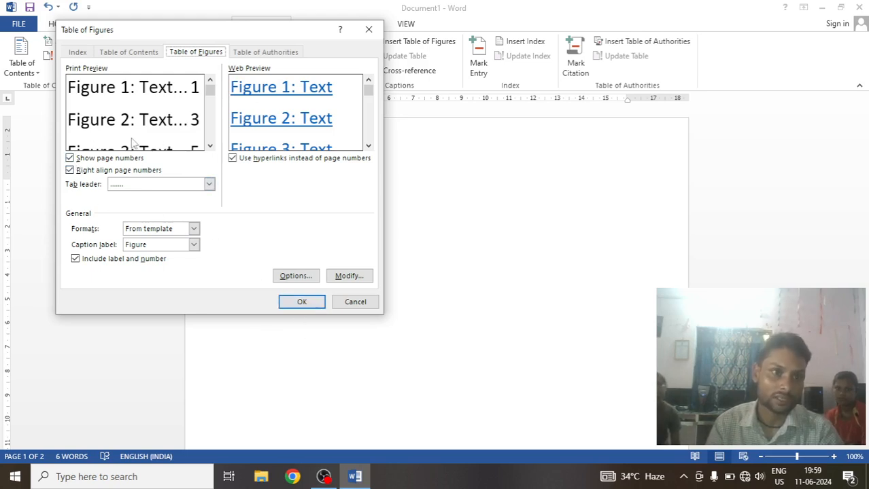
left_click(70, 159)
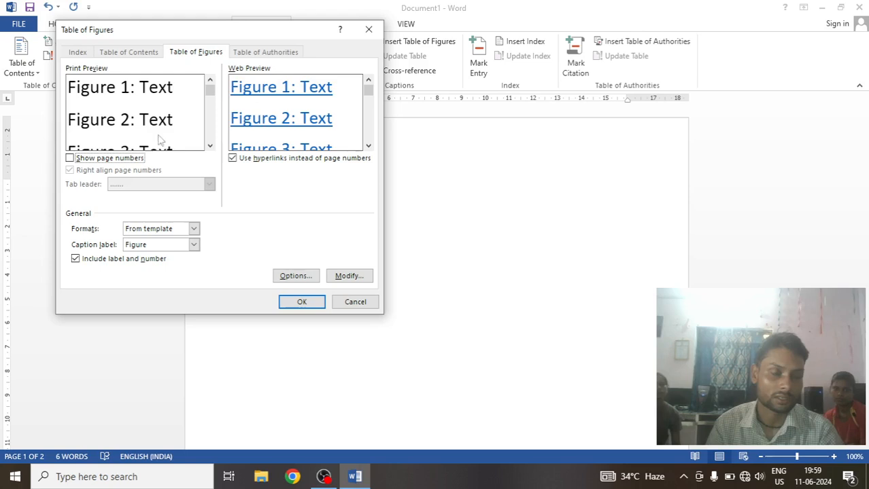
left_click(70, 158)
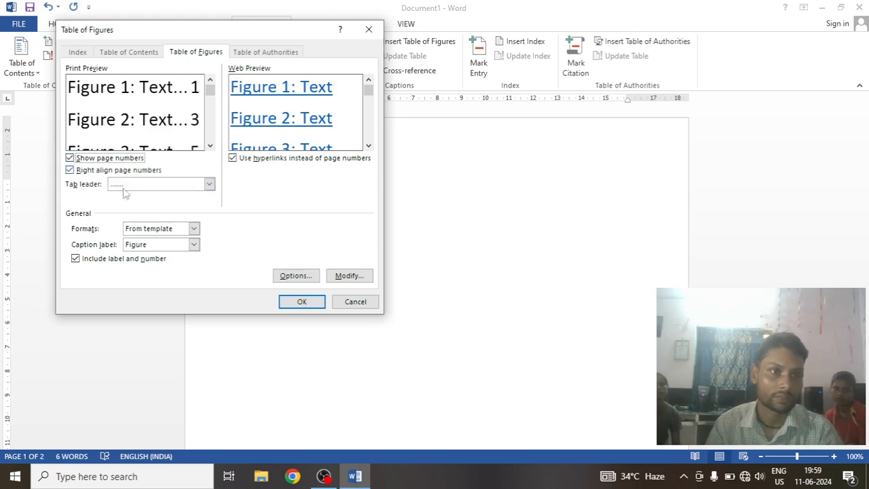
left_click(318, 303)
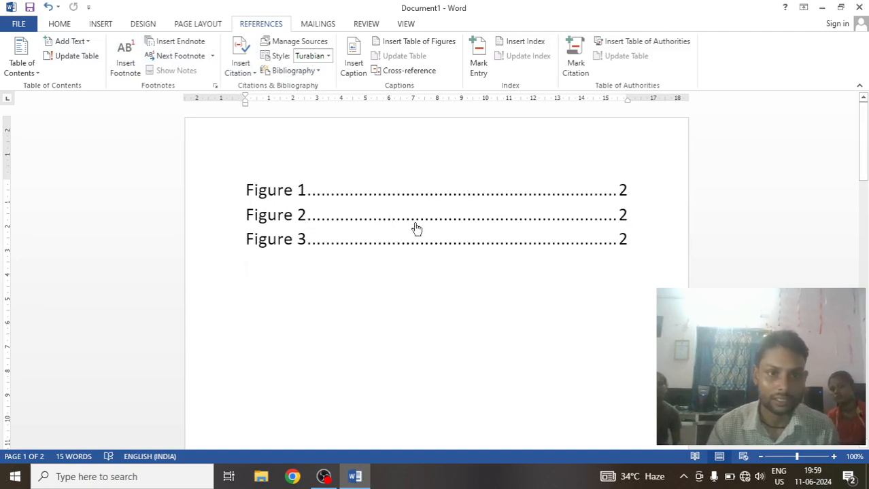
- Follow the Figure 2 entry in the table of figures to its captioned picture and return to the table
left_click(294, 216, "ctrl")
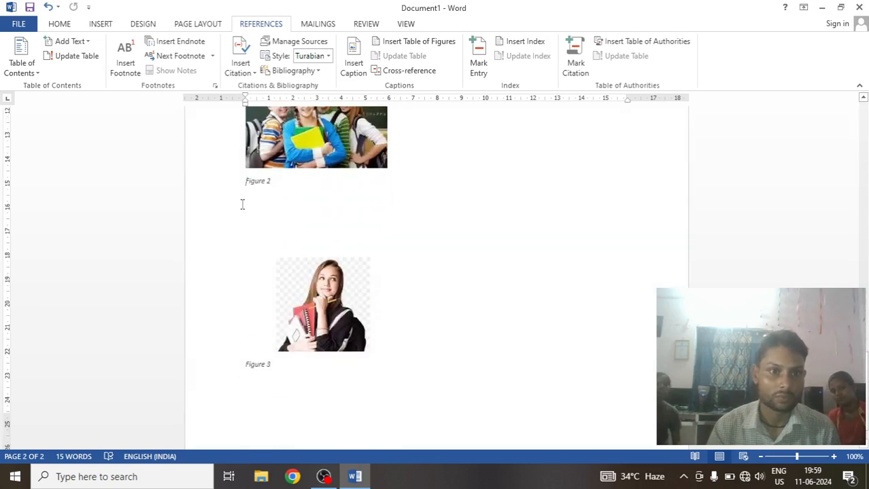
scroll(338, 250, "up", 1)
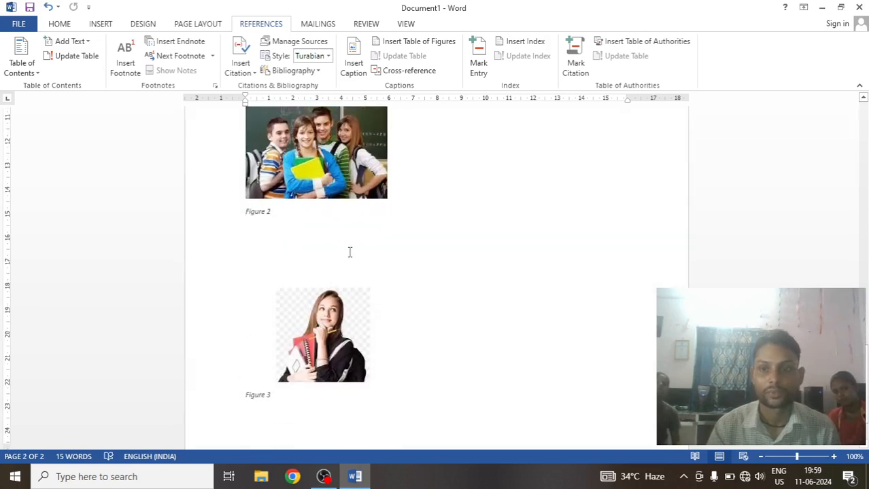
scroll(254, 139, "up", 15)
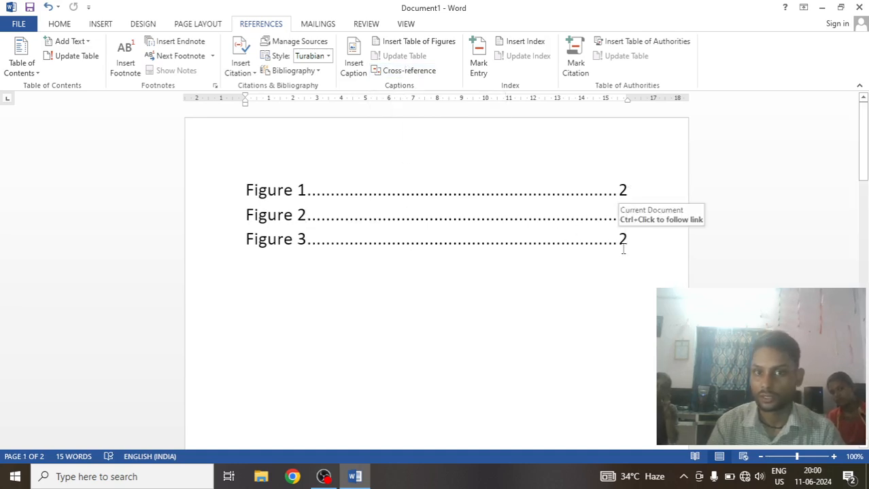
- Insert repeated page breaks below the table of figures to push the captioned pictures to page 8
scroll(622, 249, "down", 10)
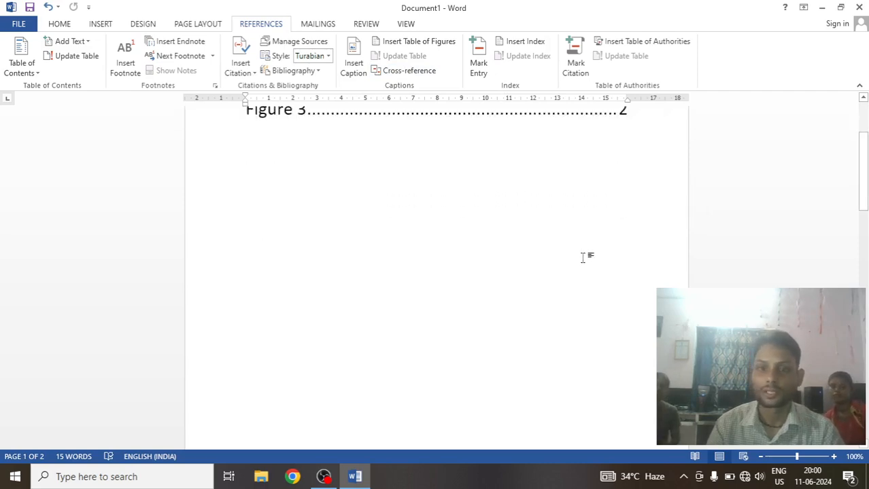
scroll(444, 233, "up", 10)
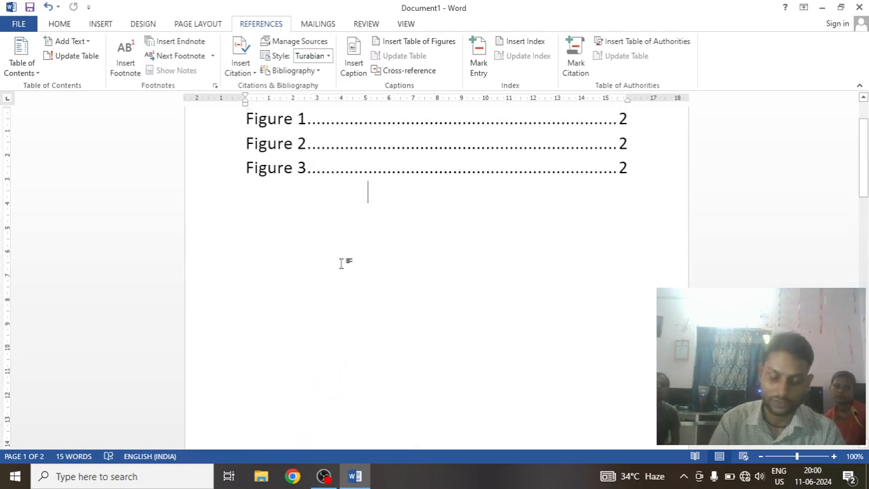
key("ctrl+Return")
key("ctrl+Return")
key("ctrl+Return")
key("ctrl+Return")
key("ctrl+Return")
key("ctrl+Return")
key("ctrl+Return")
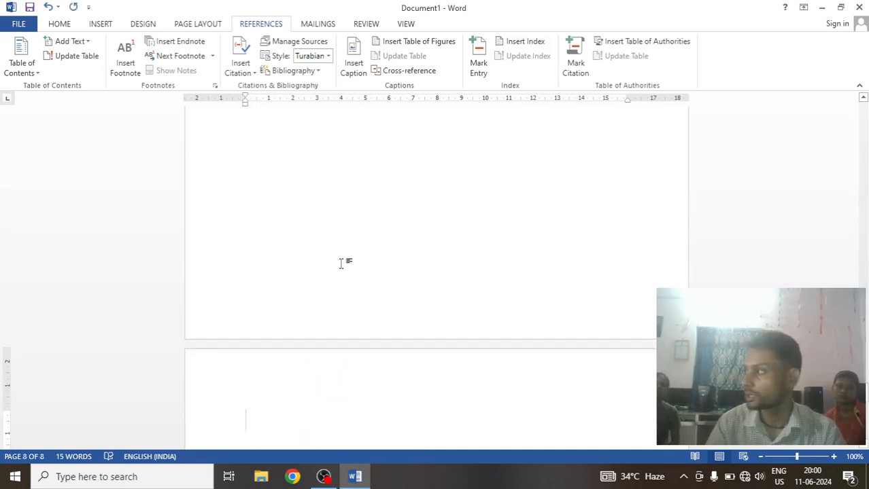
- Update the table of figures on the first page, refreshing the page numbers only
scroll(436, 394, "up", 15)
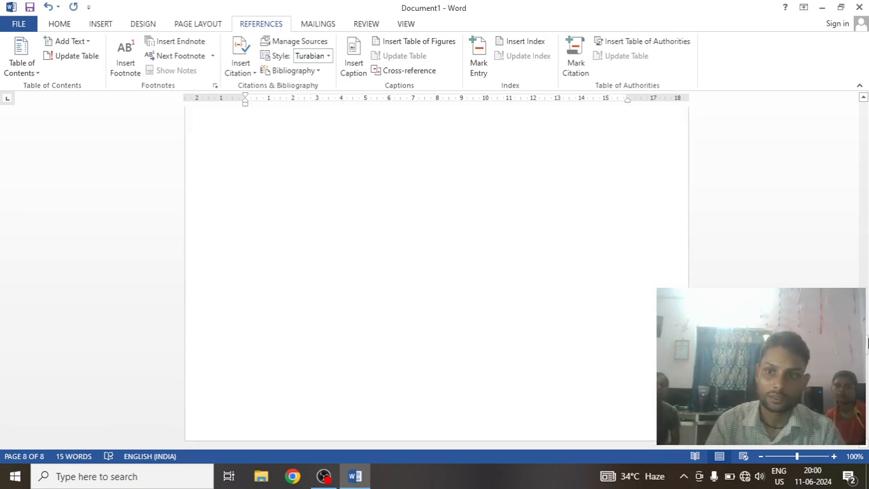
left_click_drag(865, 346, 784, 7)
left_click(447, 234)
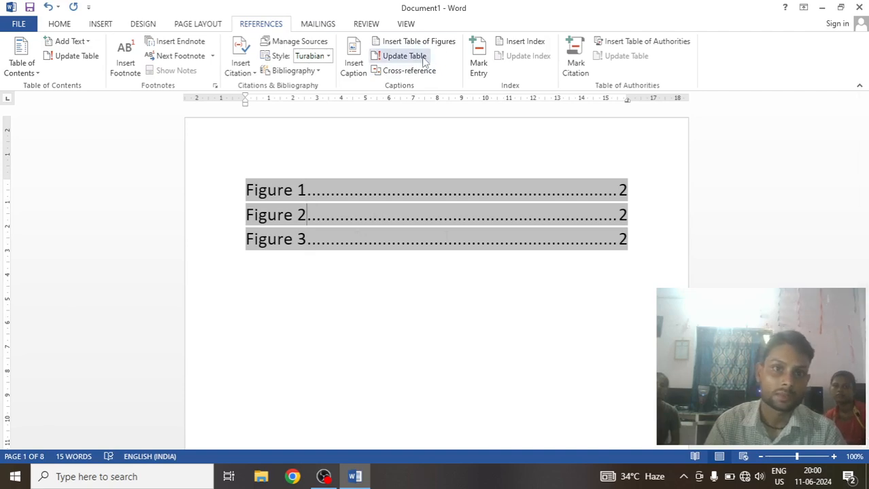
left_click(423, 59)
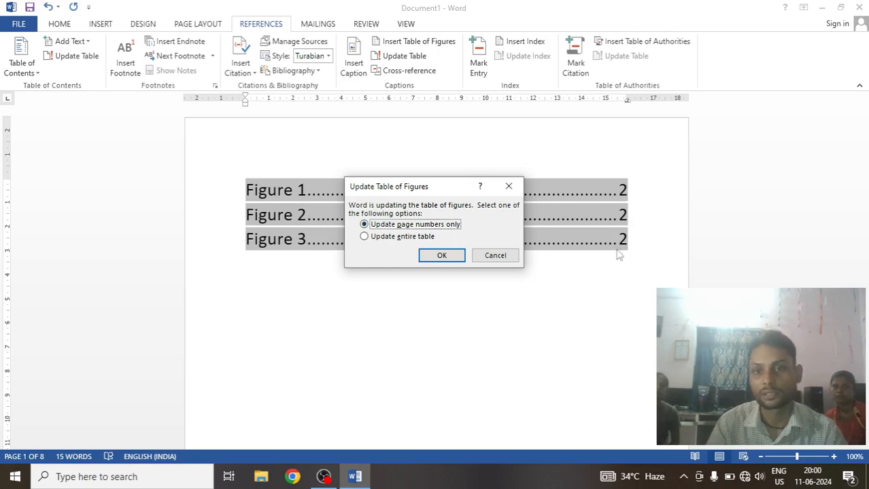
left_click(441, 256)
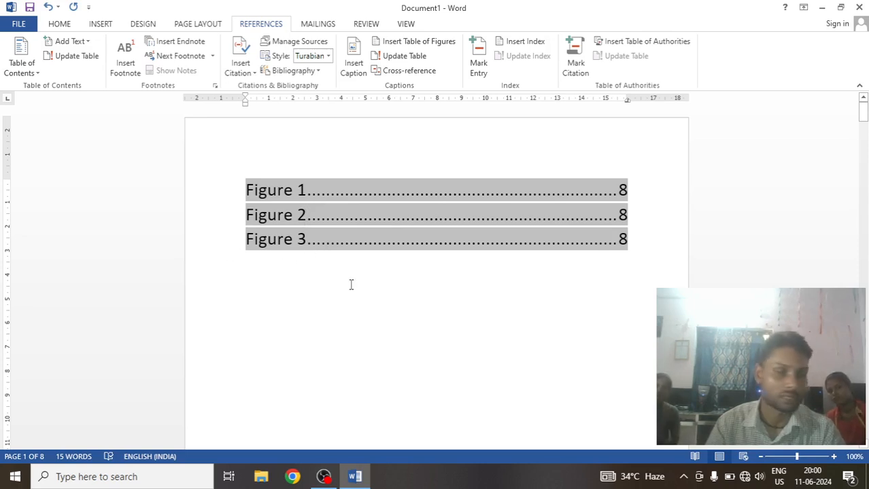
- Update the table of figures again, using the option to update the entire table
left_click(408, 62)
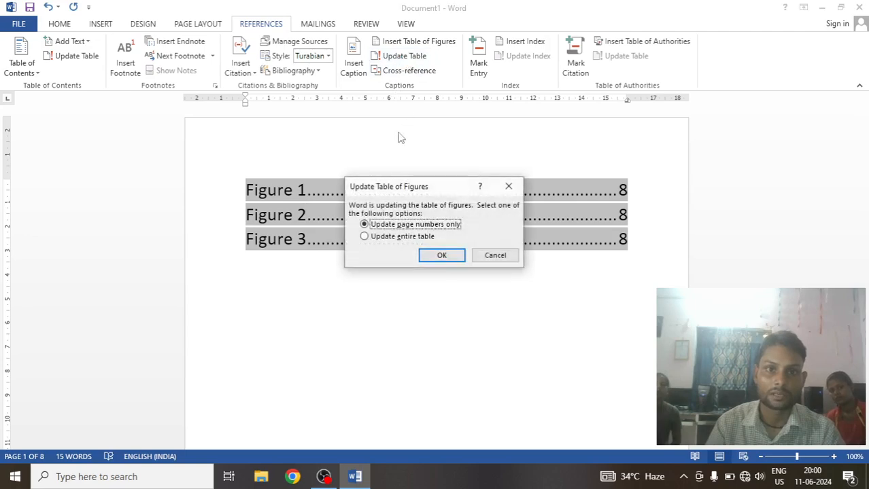
left_click(363, 236)
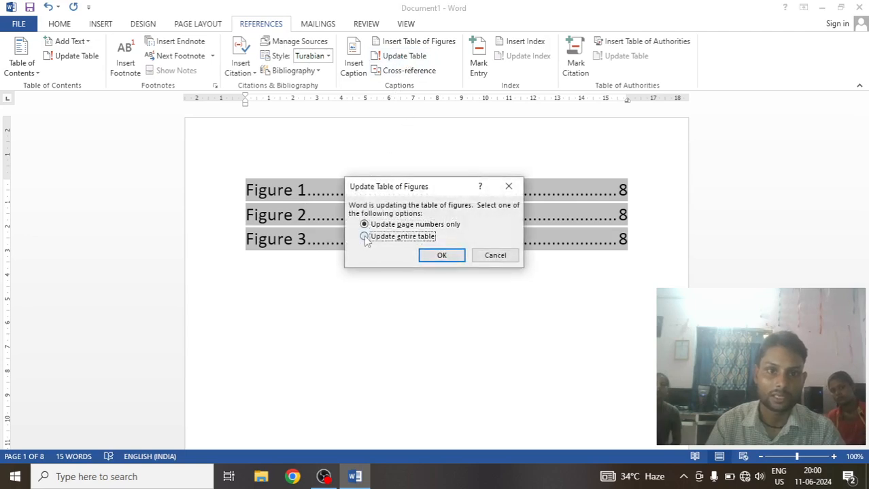
left_click(442, 257)
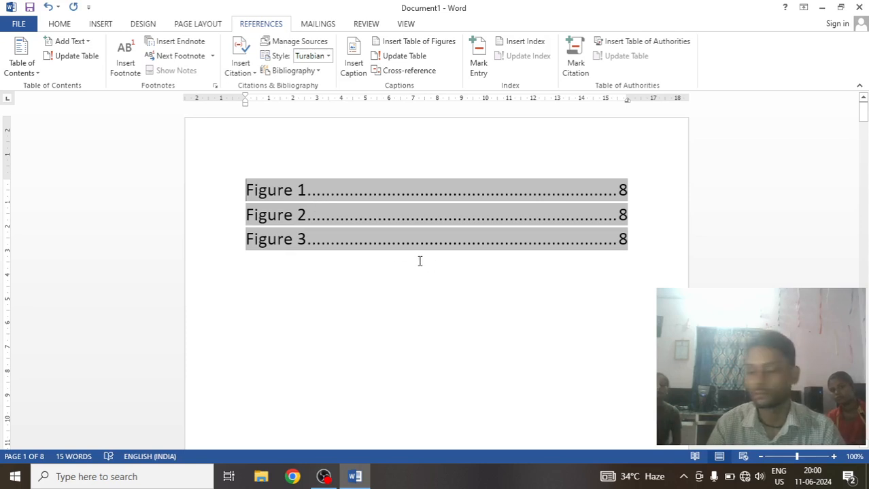
- Insert the picture images (2) from the Pictures folder at the start of page 3
scroll(419, 265, "down", 2)
scroll(420, 266, "down", 20)
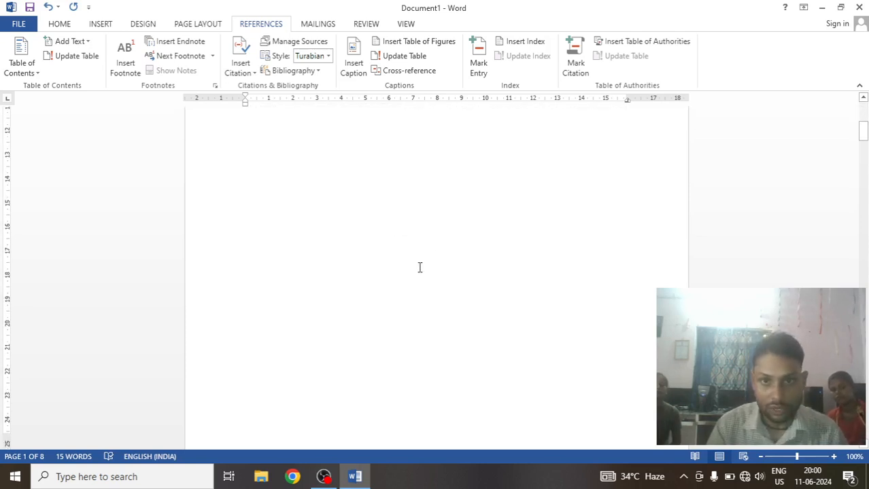
scroll(425, 286, "down", 2)
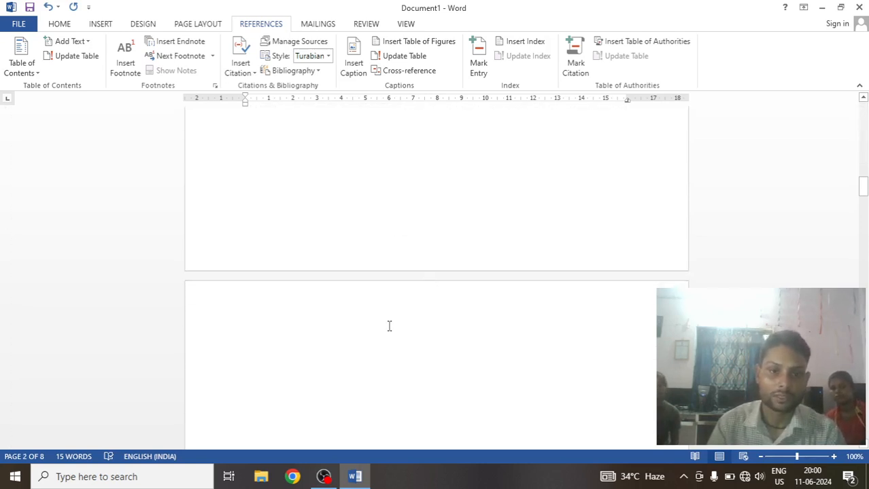
left_click(343, 349)
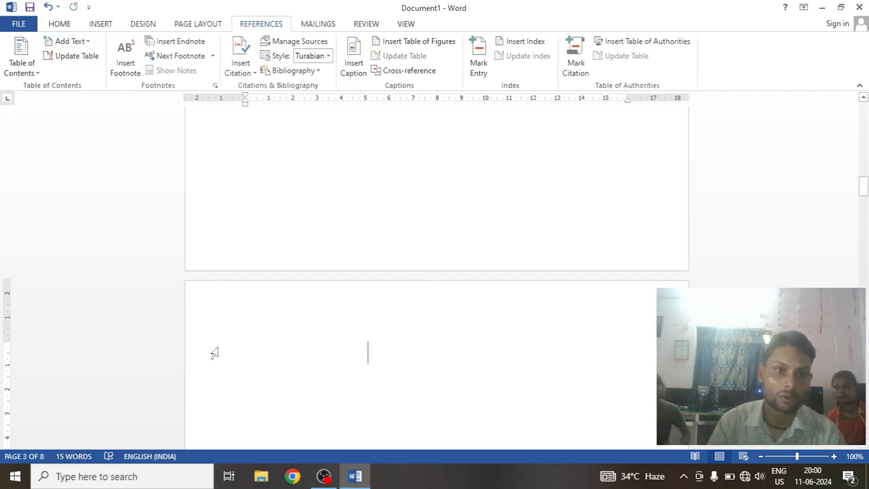
left_click(301, 368)
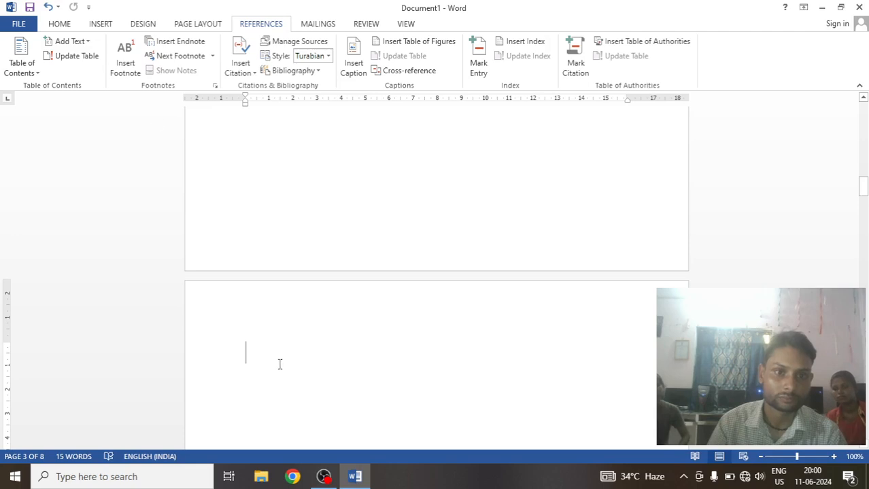
left_click(101, 24)
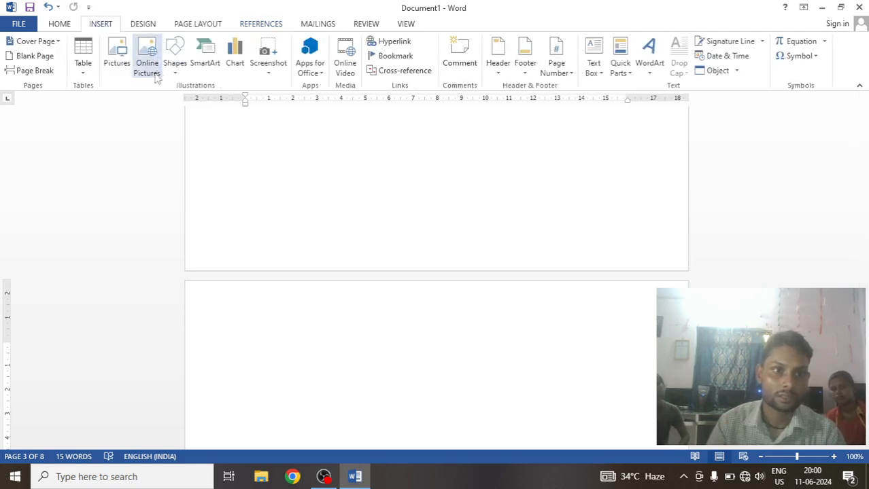
left_click(116, 56)
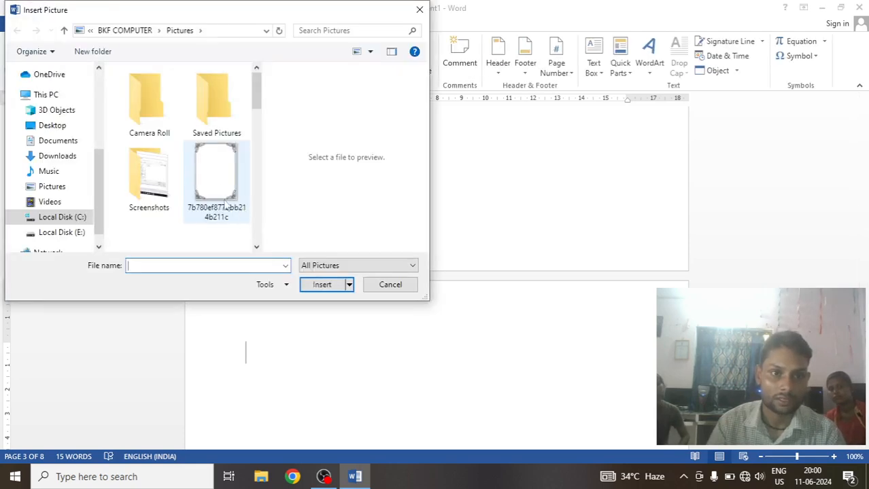
scroll(170, 200, "down", 5)
scroll(190, 210, "down", 3)
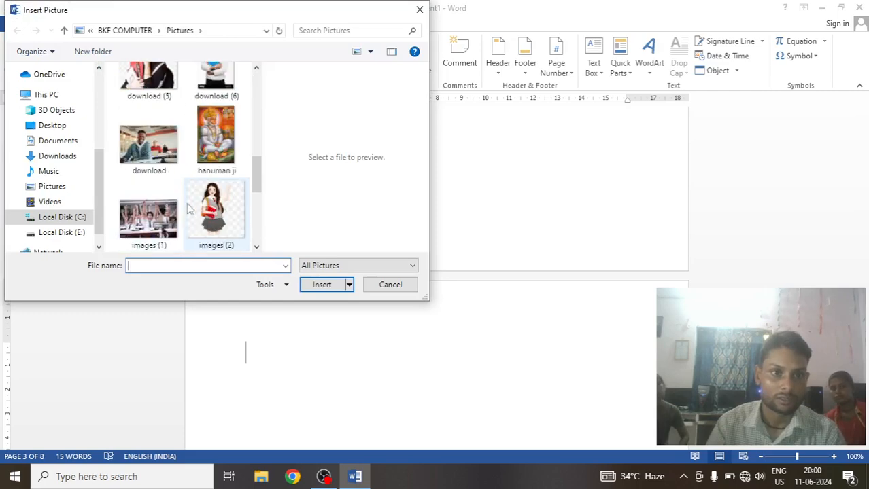
left_click(212, 211)
double_click(212, 211)
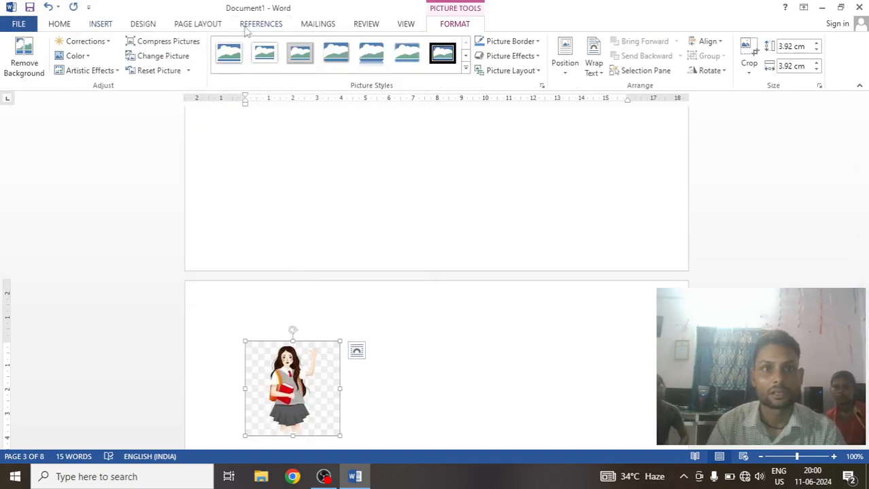
- Add a Figure caption below the newly inserted picture, keeping the default label and position
left_click(249, 25)
left_click(353, 62)
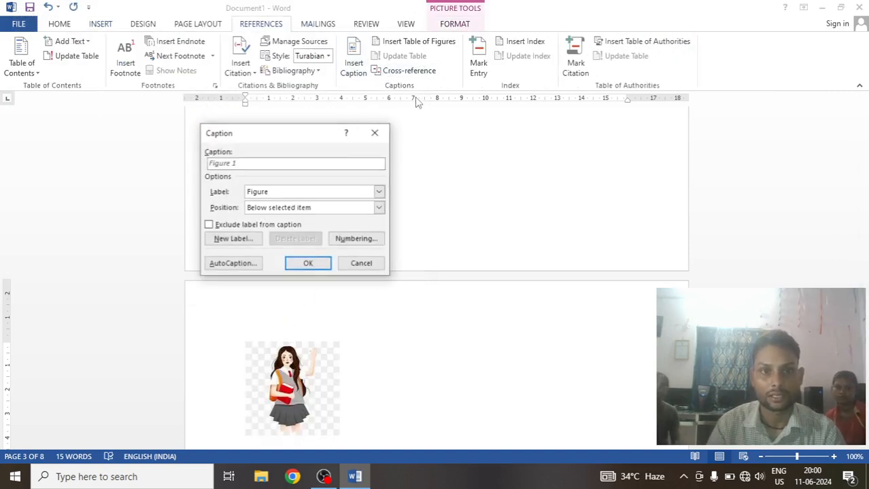
left_click(309, 263)
scroll(326, 367, "down", 5)
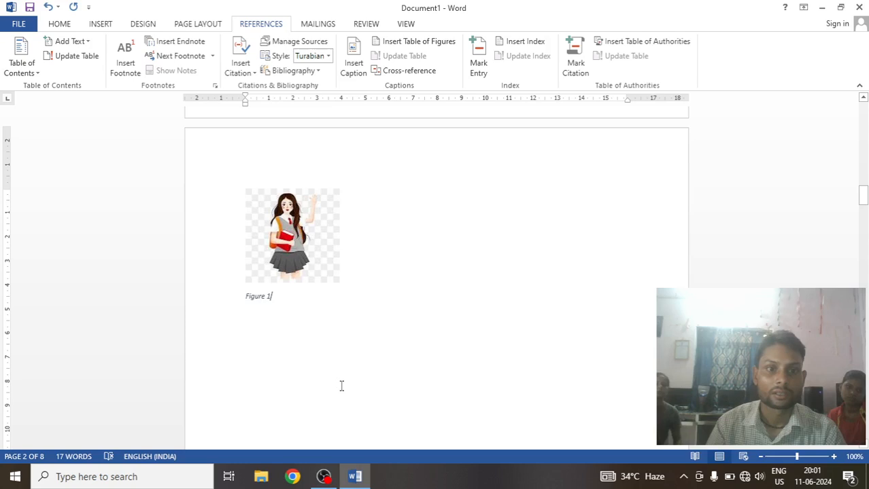
- Return to the table of figures on page 1 and update its page numbers only
scroll(341, 386, "up", 2)
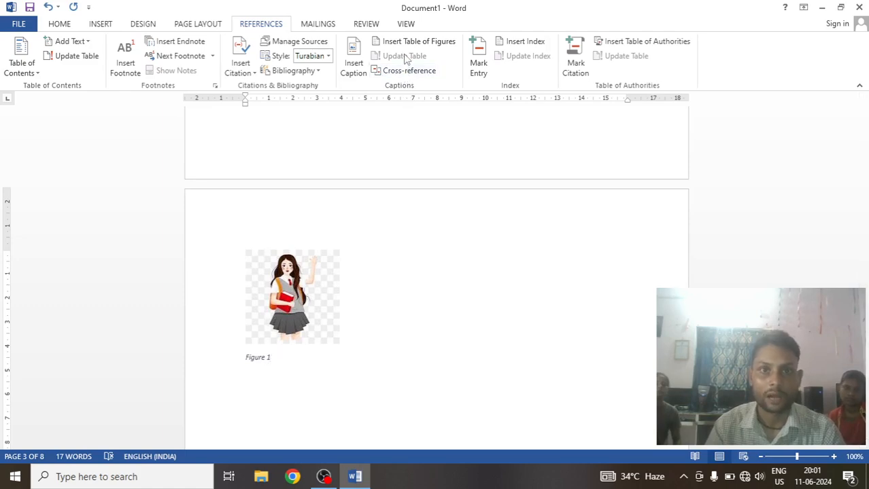
scroll(444, 365, "up", 8)
scroll(444, 361, "up", 15)
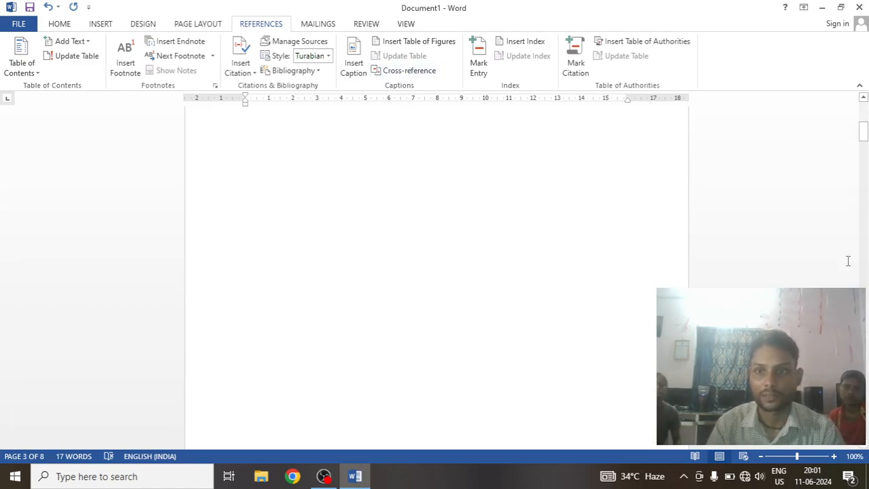
left_click(496, 233)
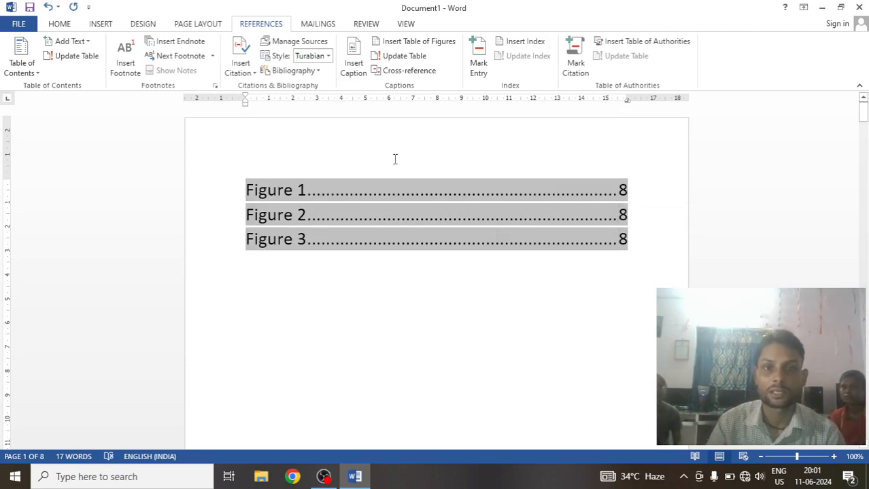
left_click(406, 57)
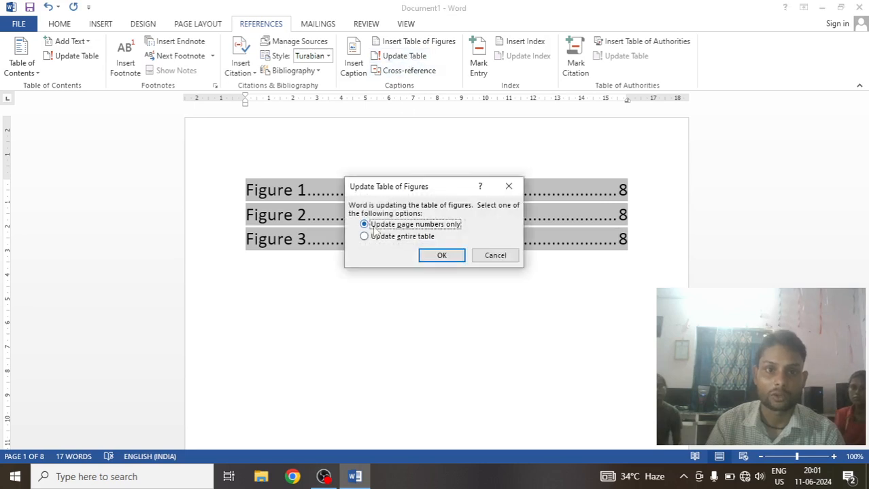
left_click(442, 256)
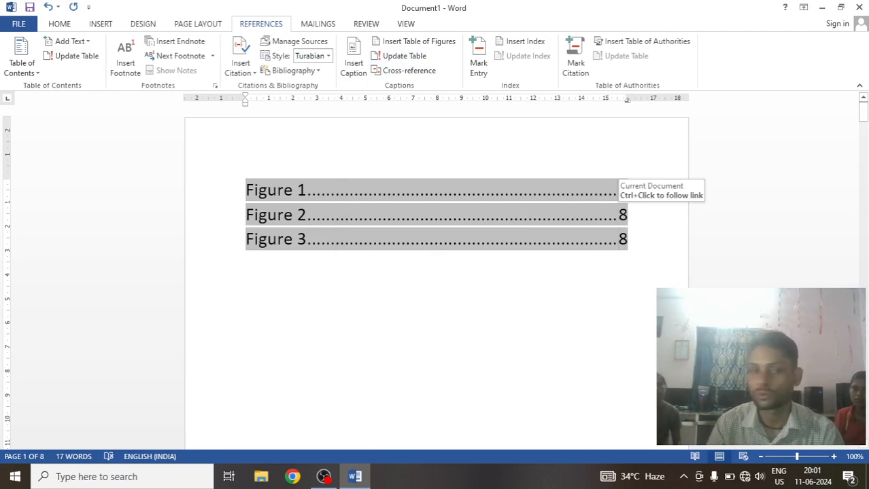
- Update the entire table of figures to include the newly captioned picture
left_click(404, 56)
left_click(364, 236)
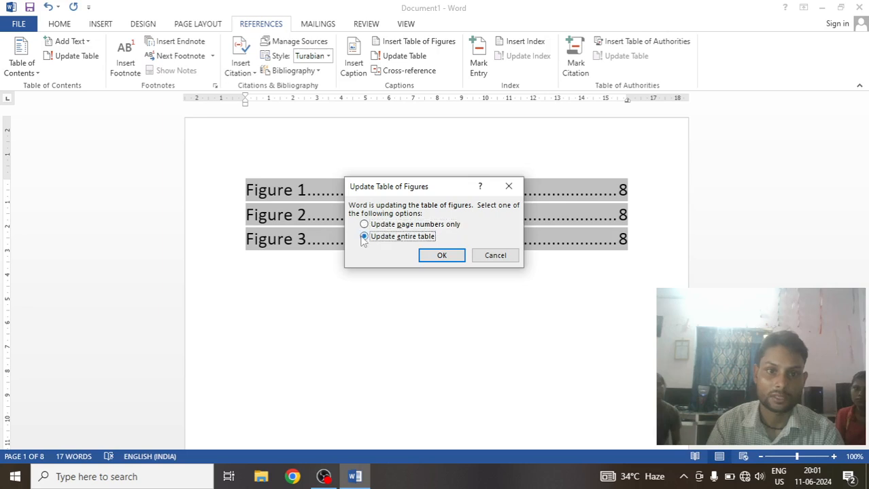
left_click(441, 256)
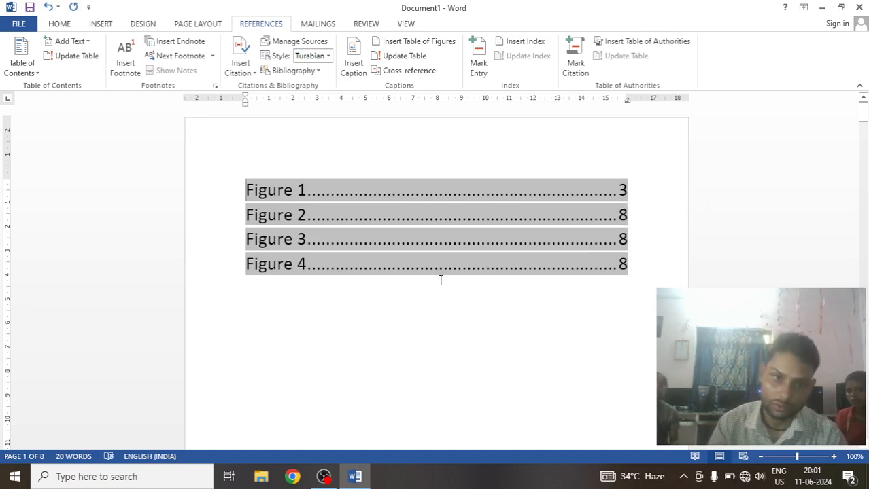
- Open the Cross-reference dialog, look through the available reference types, and close it without inserting anything
left_click(101, 24)
left_click(406, 71)
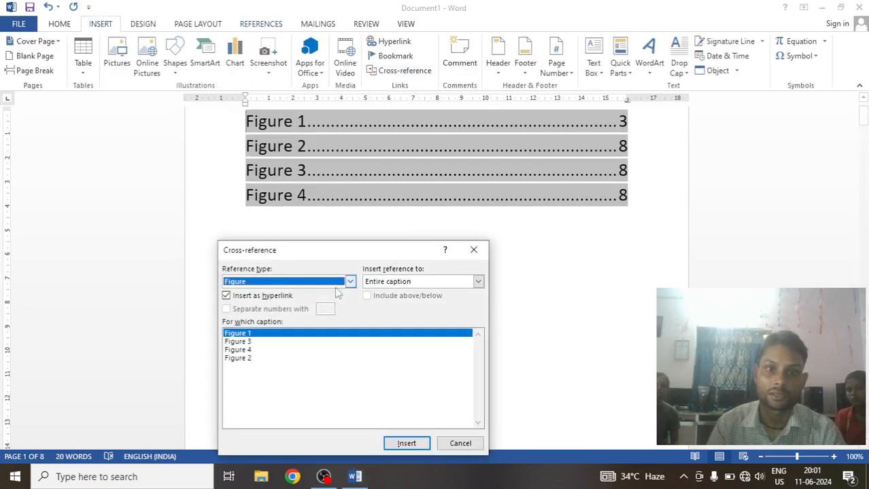
left_click_drag(349, 252, 170, 135)
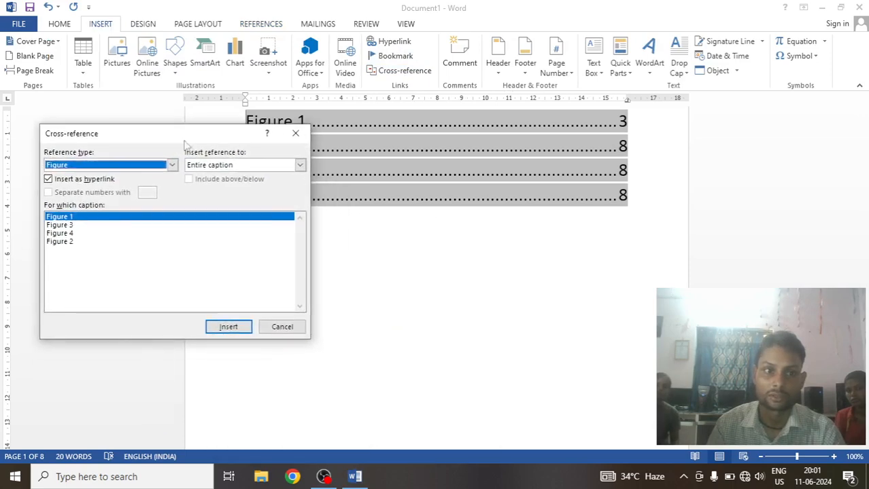
left_click(172, 165)
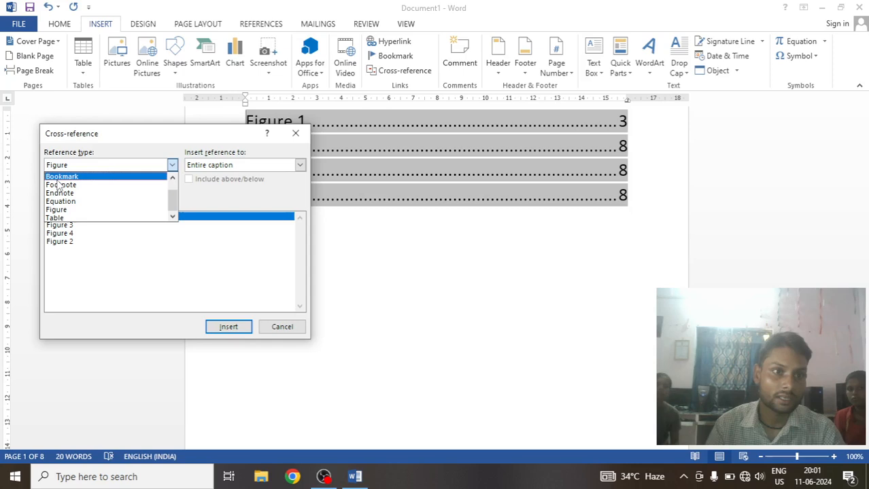
left_click(297, 140)
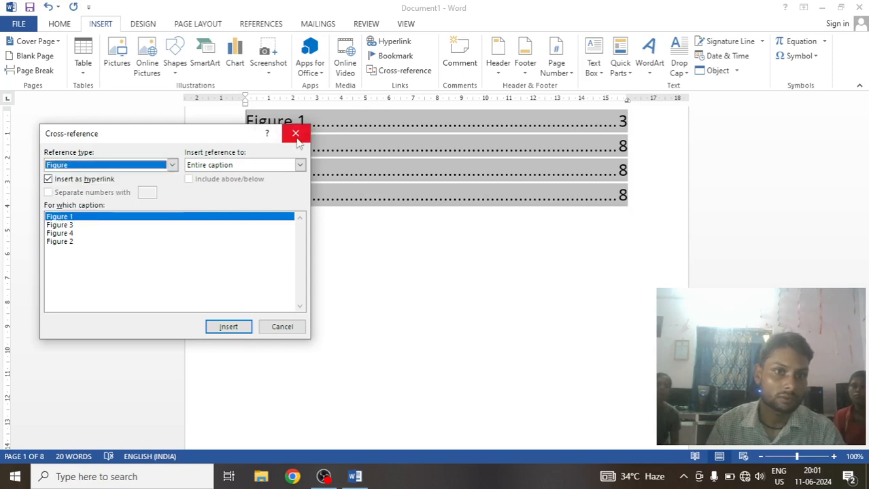
left_click(297, 135)
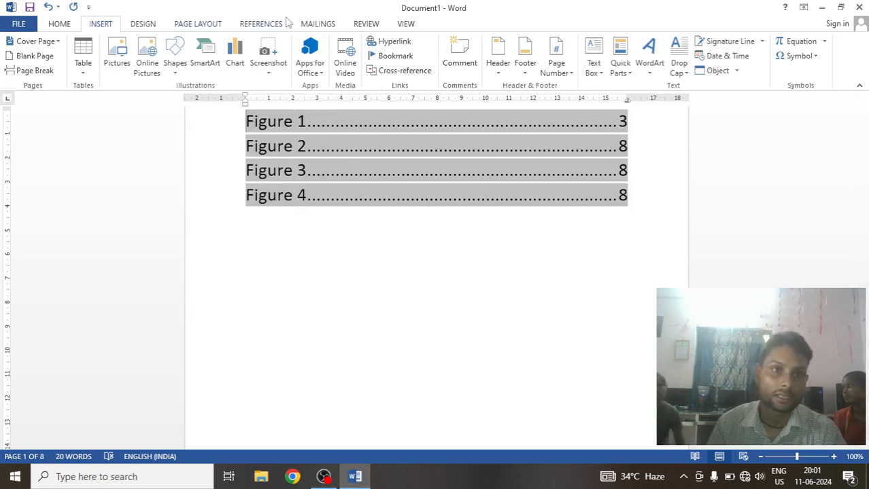
- Reopen the Cross-reference dialog to review reference types such as Bookmark, Footnote and Endnote, then dismiss it
left_click(272, 24)
left_click(395, 70)
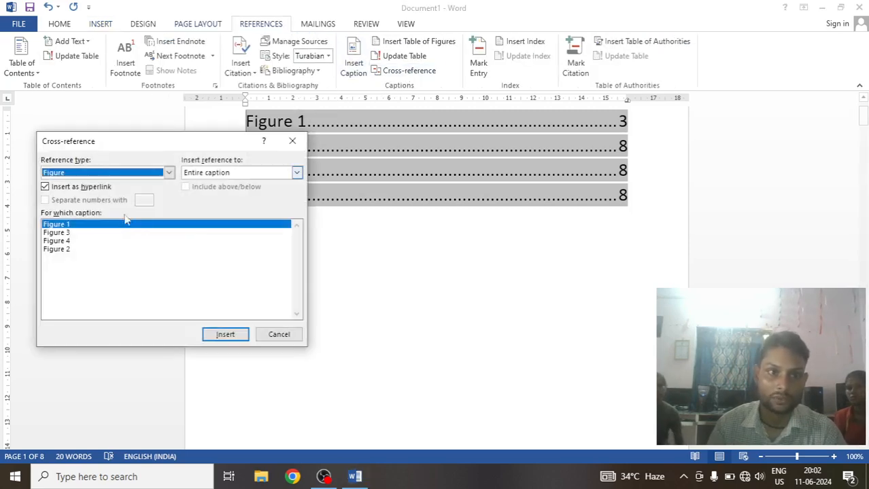
left_click(169, 173)
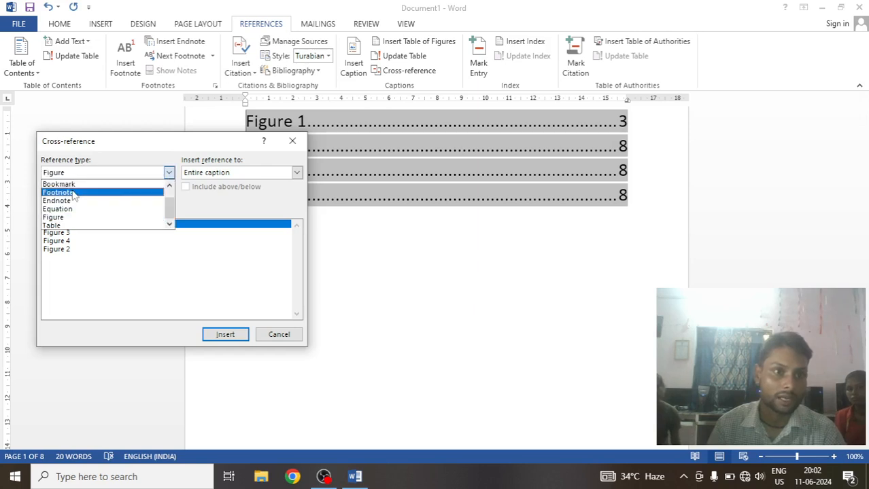
scroll(75, 197, "up", 1)
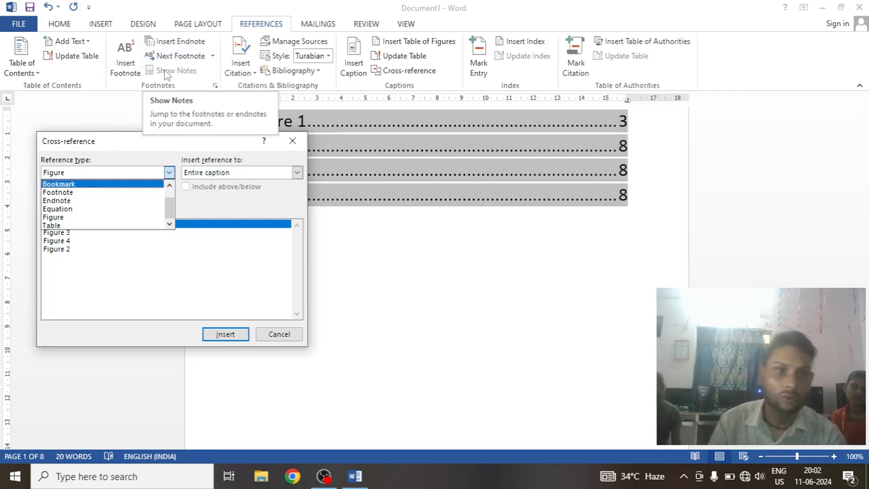
left_click(292, 142)
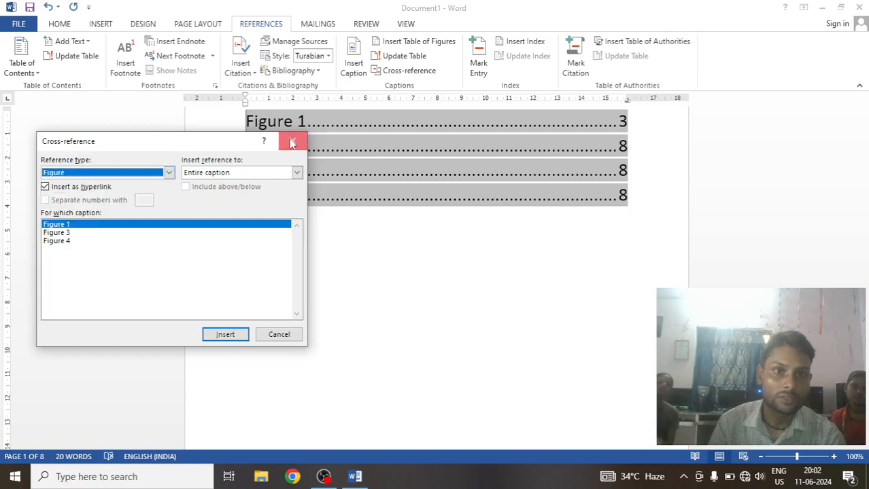
left_click(292, 142)
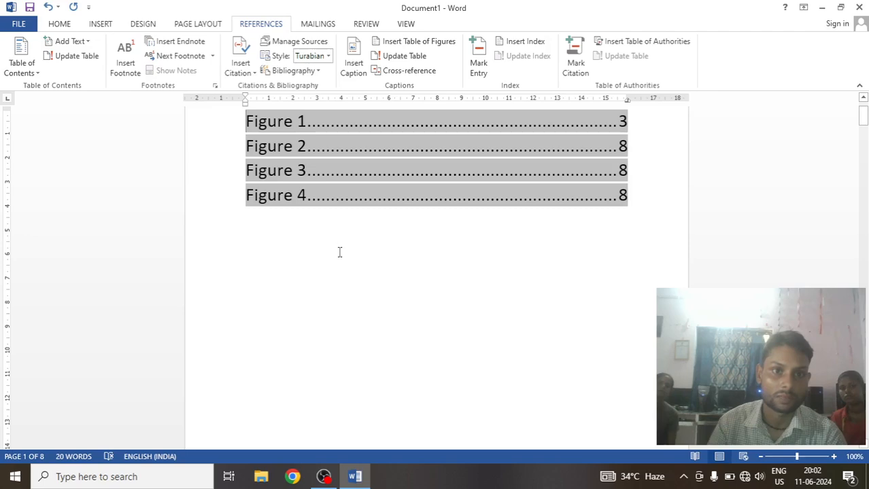
- Delete the document's entire contents, including the table of figures and all captioned pictures
scroll(339, 252, "up", 2)
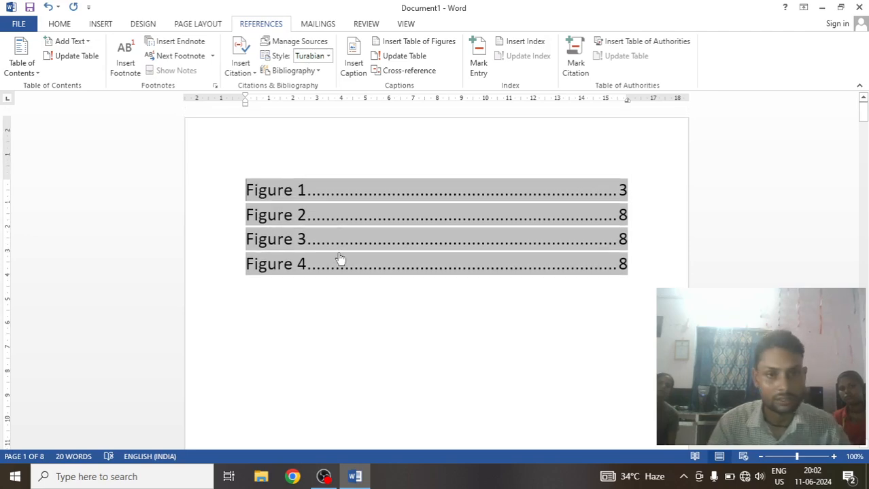
key("ctrl+a")
key("Delete")
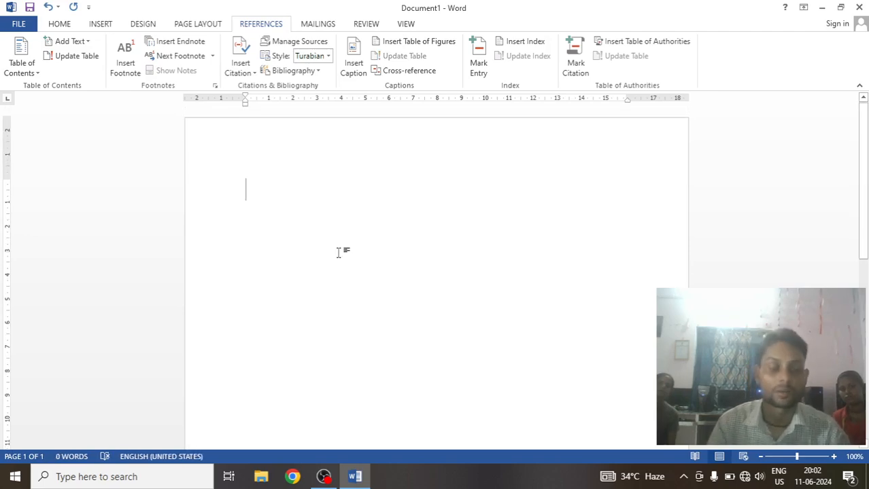
- Generate sample paragraphs in the empty document with =rand() and return to the start of the text
type("=rand()")
key("Return")
scroll(349, 258, "up", 5)
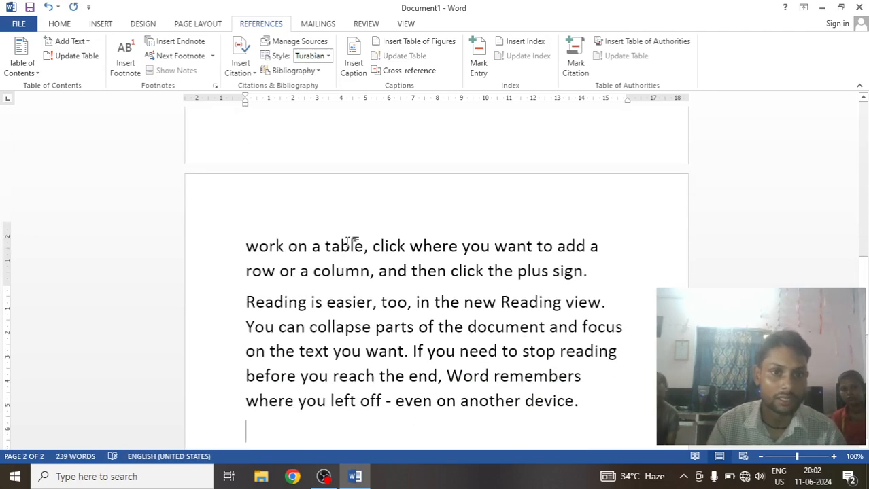
scroll(359, 297, "up", 4)
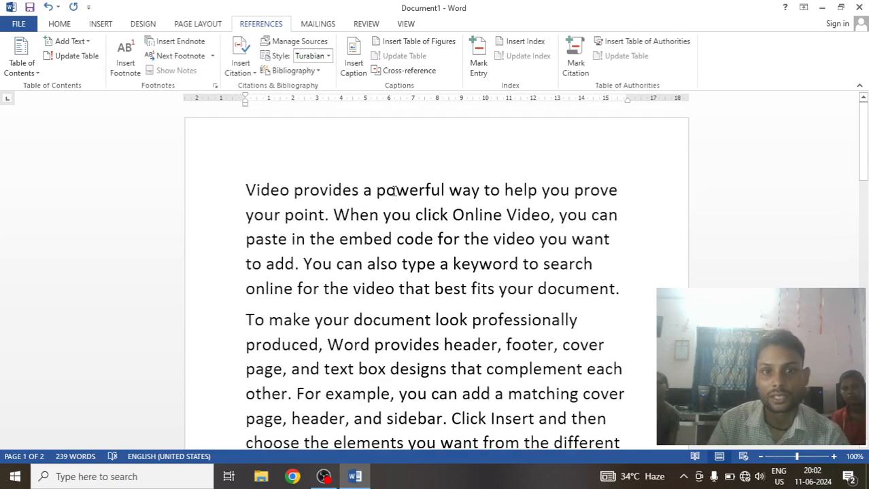
- Insert a footnote before the word "powerful" in the first sentence, with the note text 1232
left_click(377, 192)
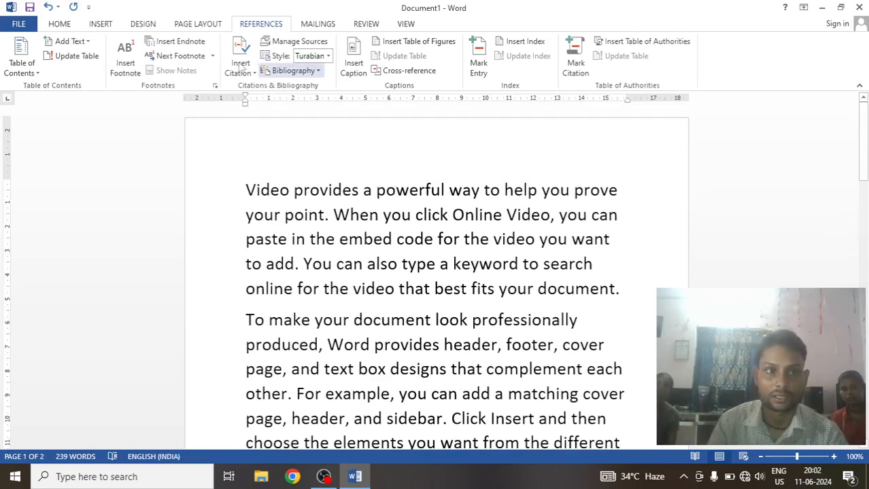
left_click(125, 58)
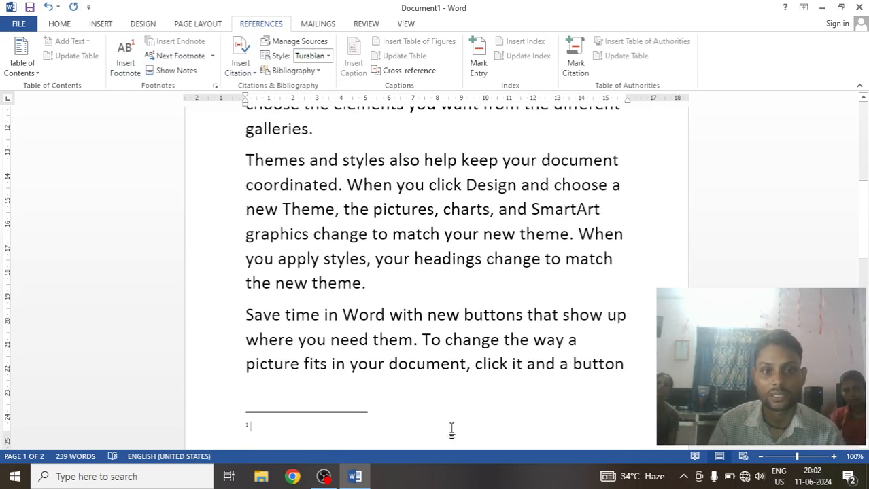
type("1232")
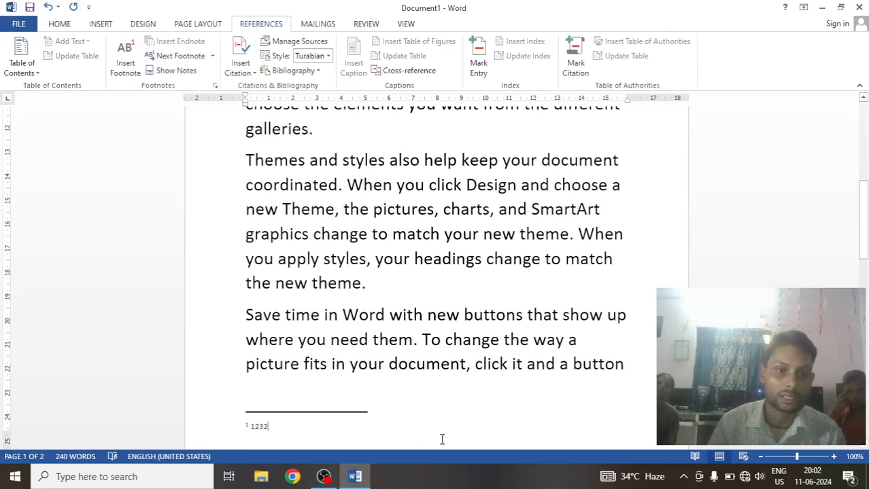
scroll(384, 367, "up", 5)
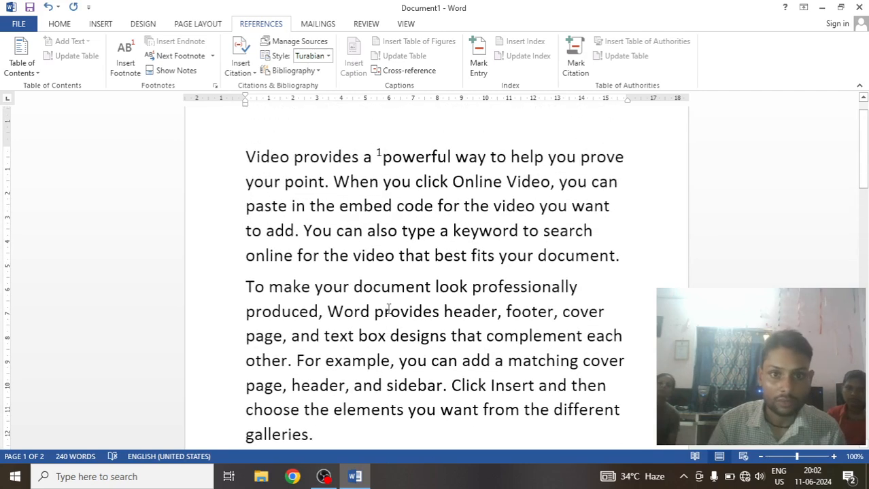
- Insert a footnote before the word "document" at the start of the second paragraph, with the note text 12323
left_click(353, 287)
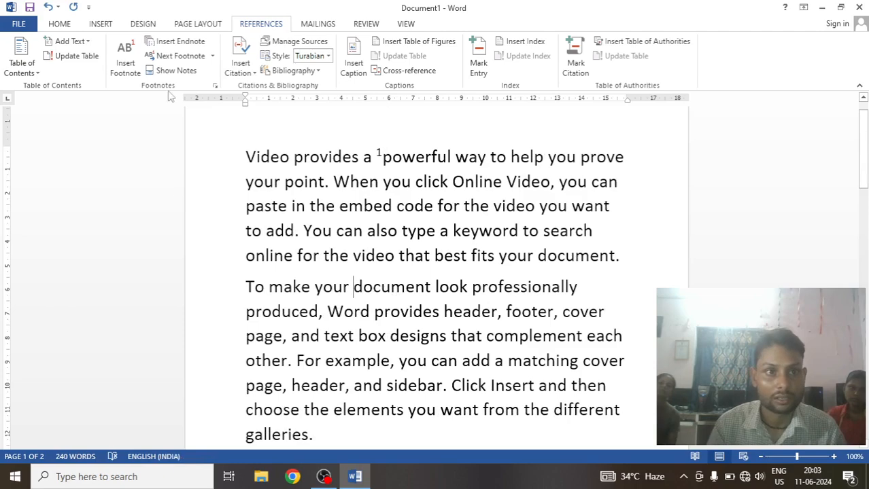
left_click(125, 60)
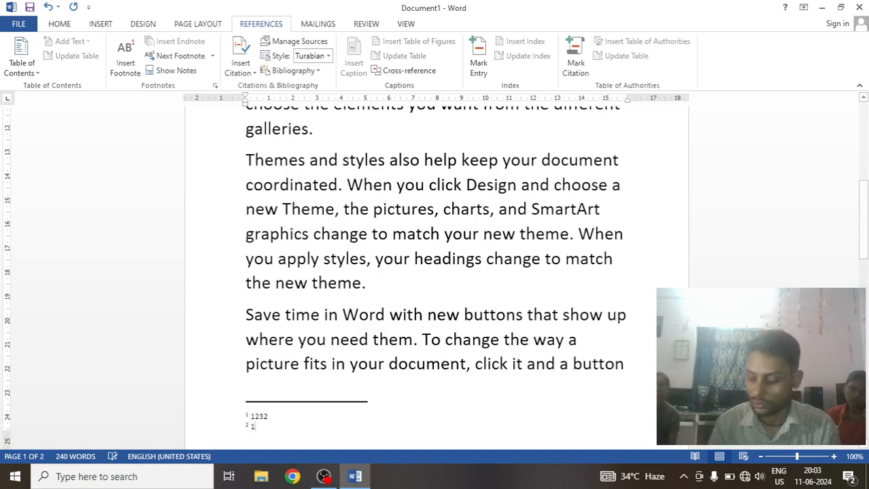
type("12323")
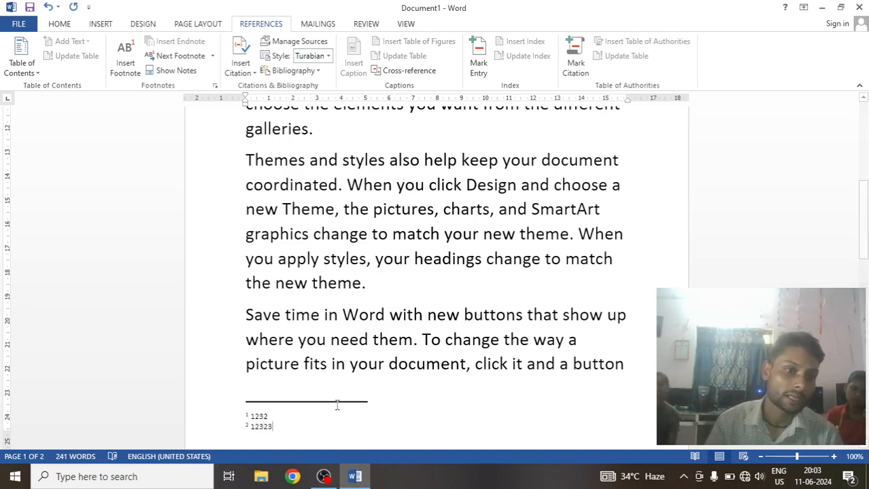
- Insert an endnote before the word "keyword" in the first paragraph, with the note text ABCD
scroll(413, 258, "up", 4)
left_click(463, 232)
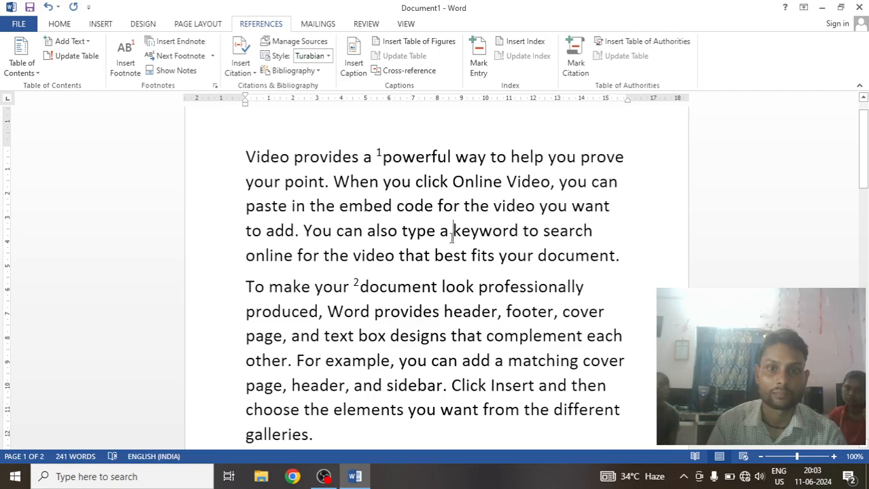
left_click(174, 42)
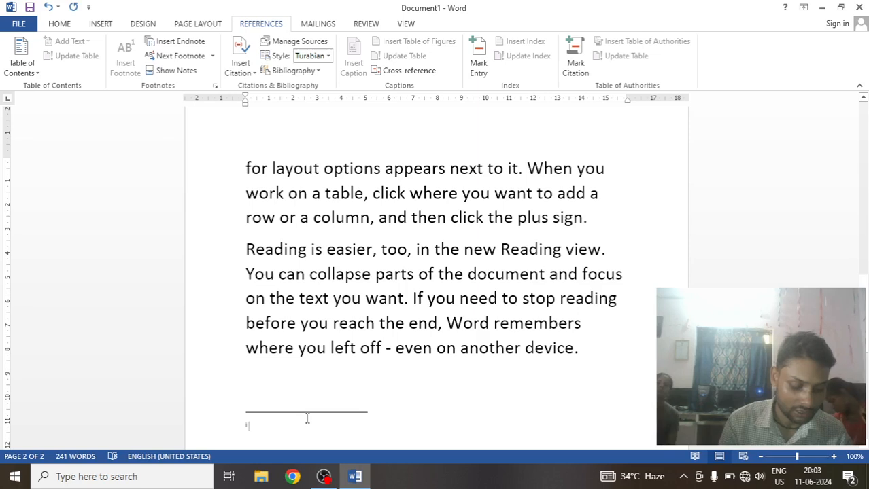
type("ABCD")
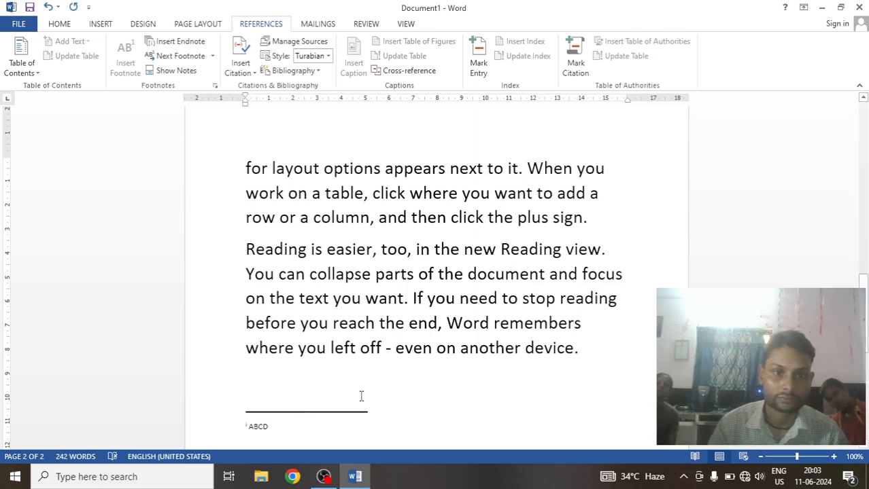
- Insert an endnote at the word "document" in the last paragraph, with the note text QWERTY
scroll(360, 394, "down", 3)
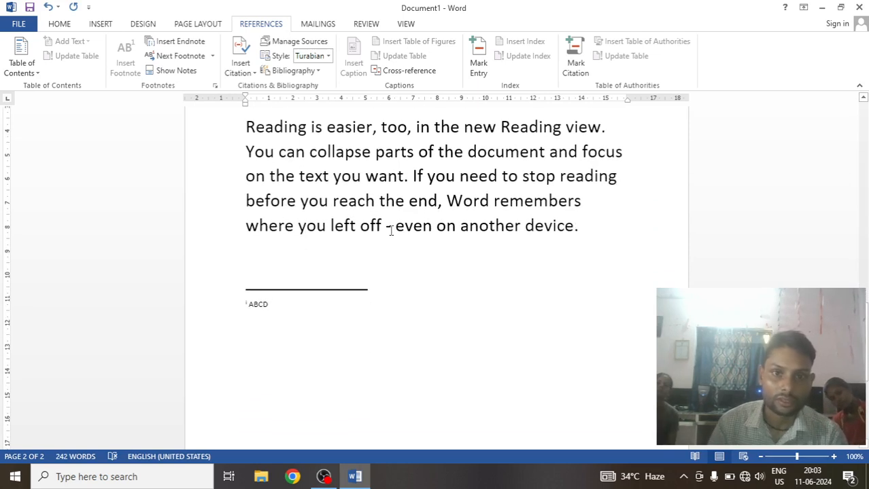
left_click(465, 150)
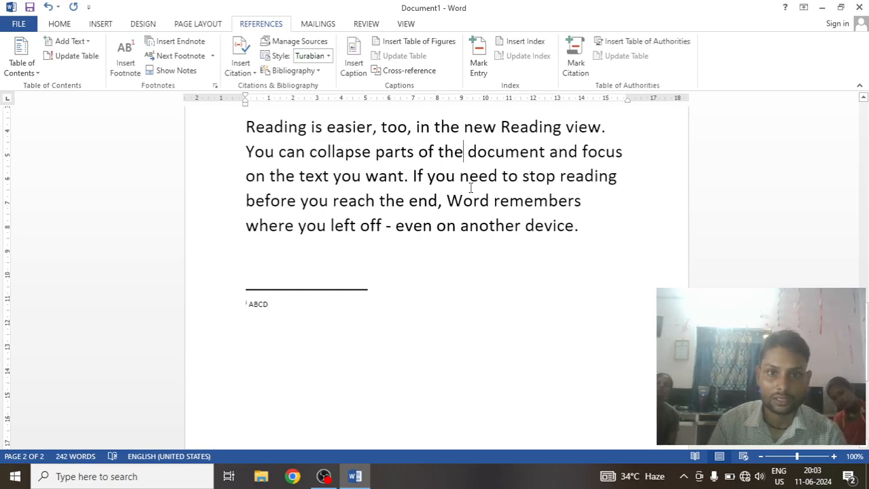
left_click(158, 40)
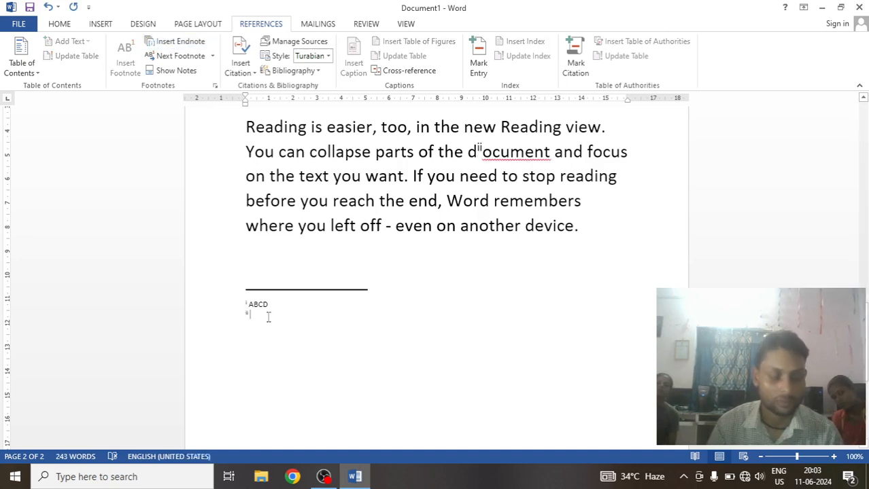
type("QWERTY")
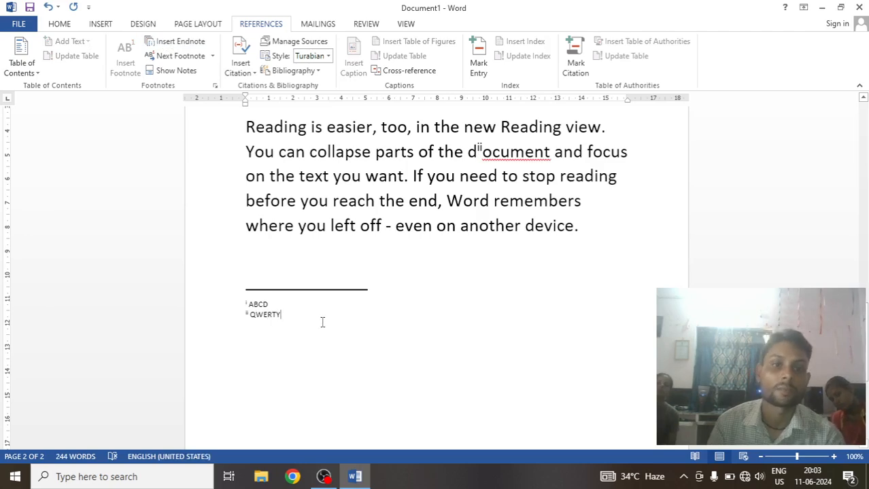
- Add an empty line below the QWERTY endnote at the end of the document
scroll(322, 321, "up", 10)
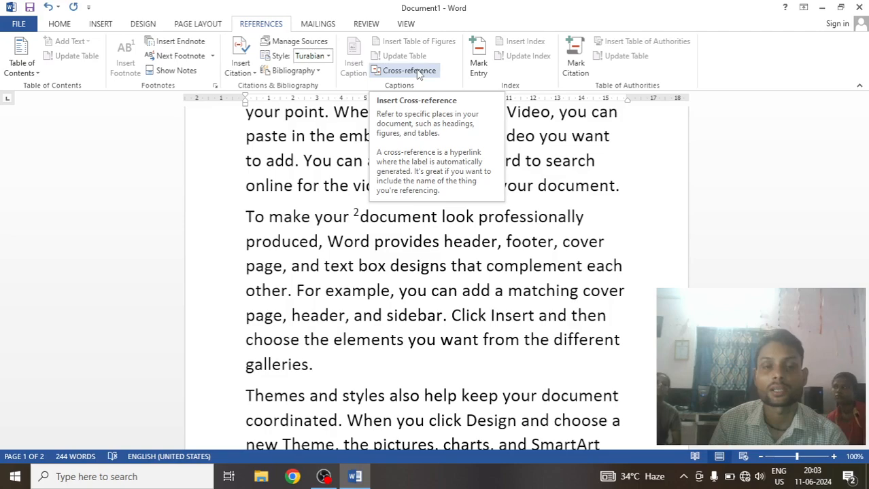
scroll(367, 322, "down", 10)
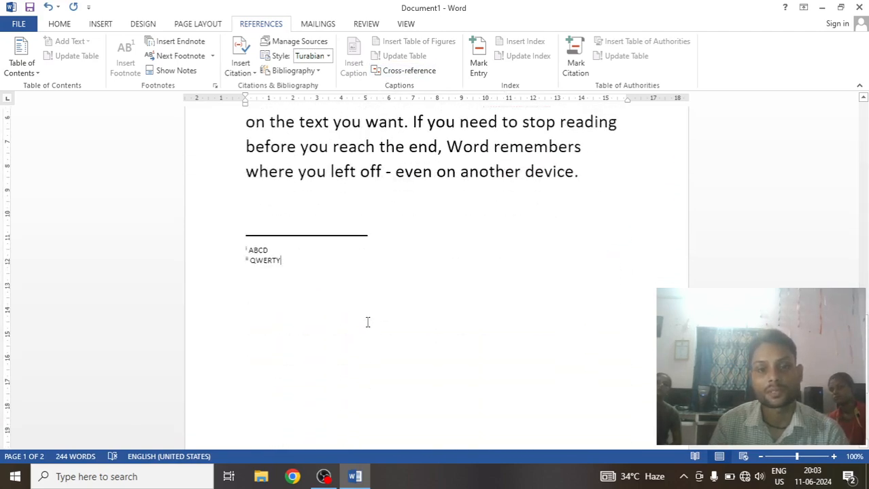
scroll(353, 297, "down", 5)
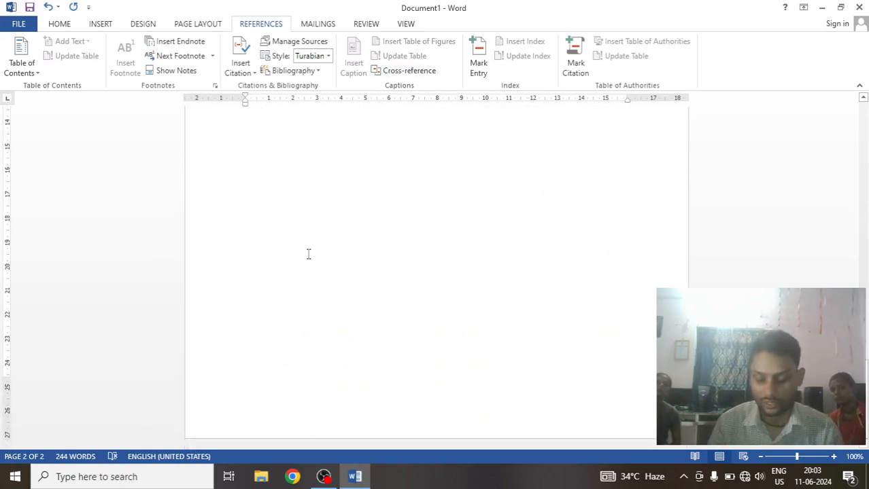
key("Return")
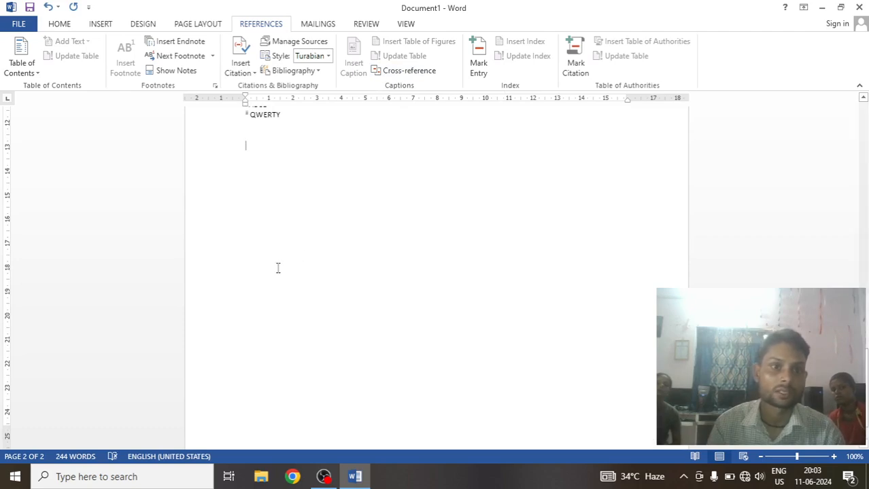
double_click(259, 269)
double_click(254, 297)
left_click(253, 304)
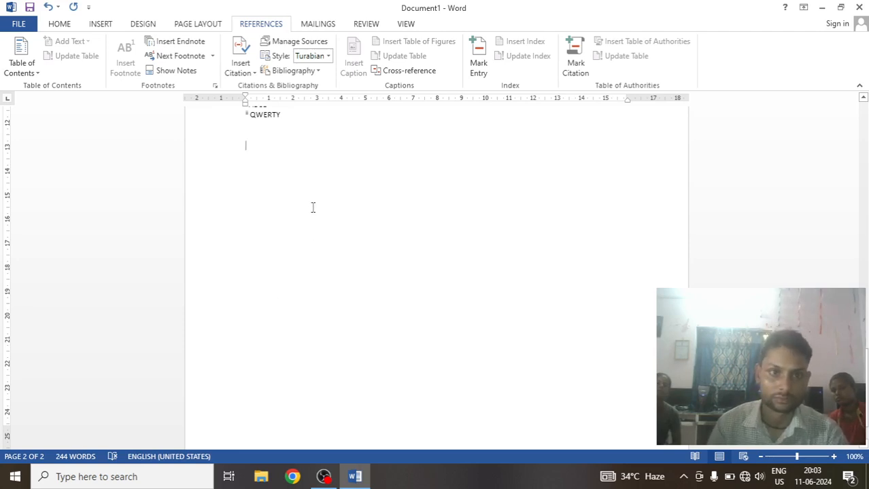
- Insert a page break after the last paragraph, which ends with "even on another device."
scroll(315, 249, "up", 5)
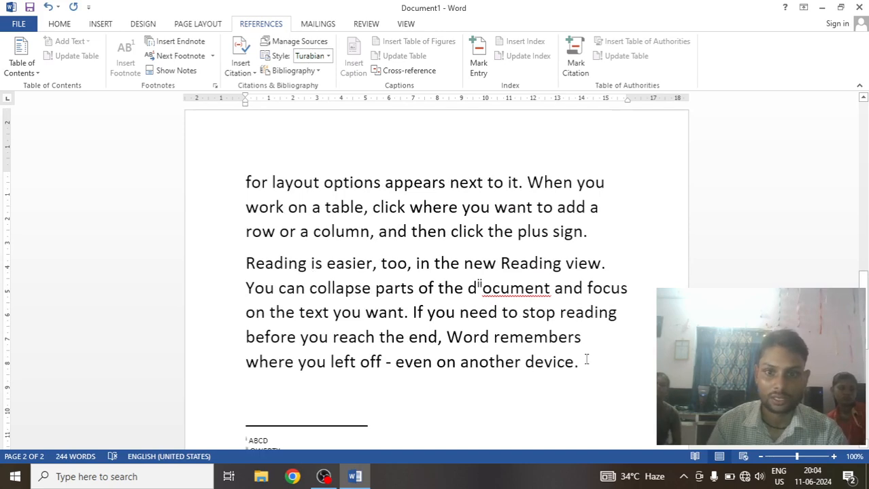
left_click(586, 360)
key("ctrl+Return")
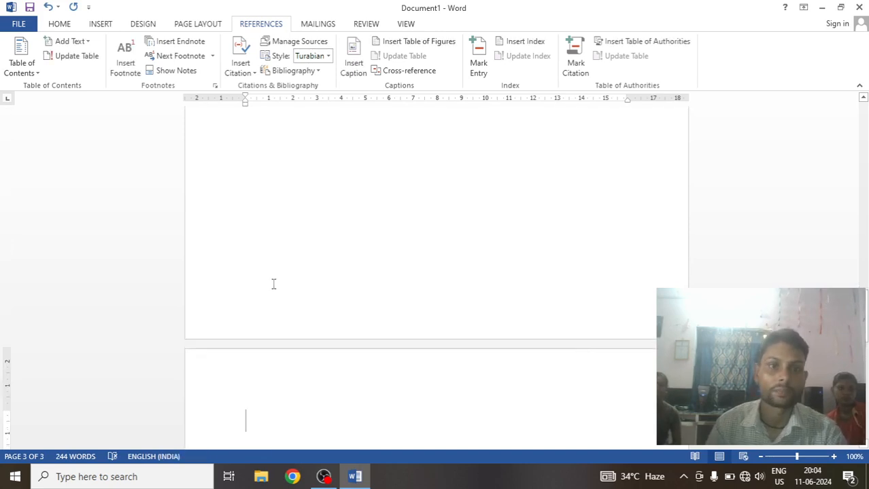
scroll(304, 270, "up", 4)
scroll(308, 268, "down", 6)
scroll(306, 266, "up", 4)
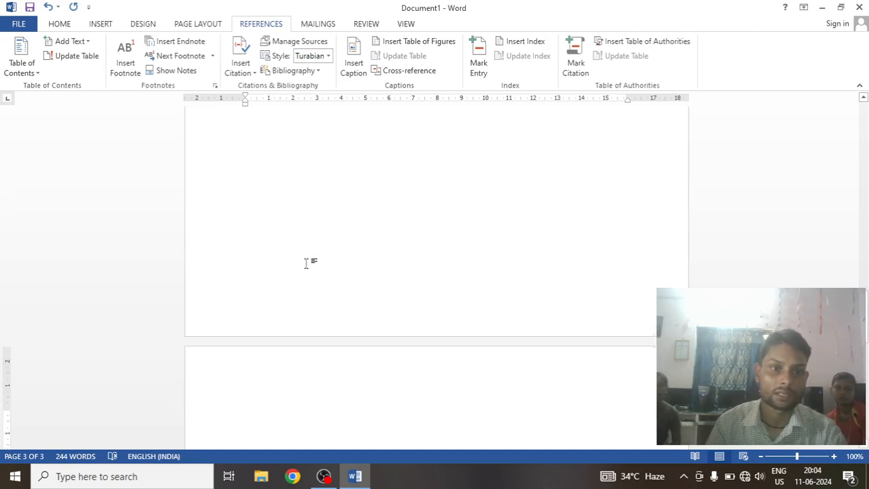
- Insert the built-in Area of Circle equation on the line below the last paragraph
scroll(305, 265, "up", 5)
left_click(291, 353)
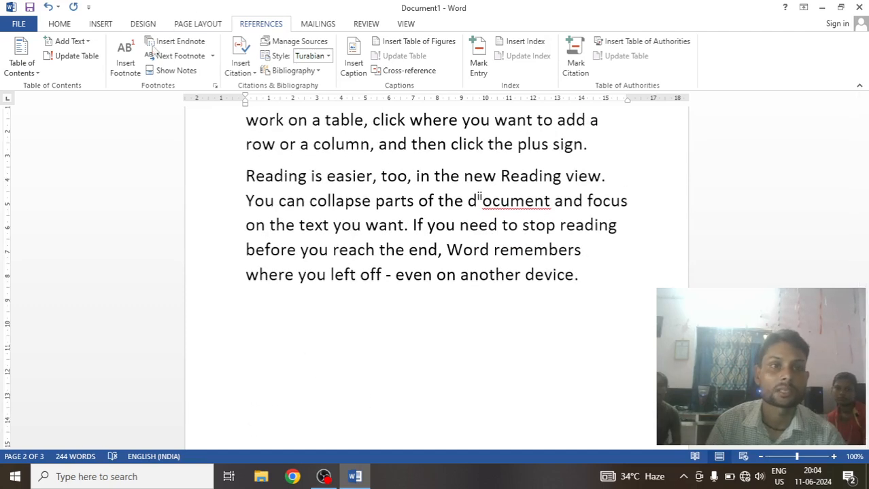
left_click(101, 25)
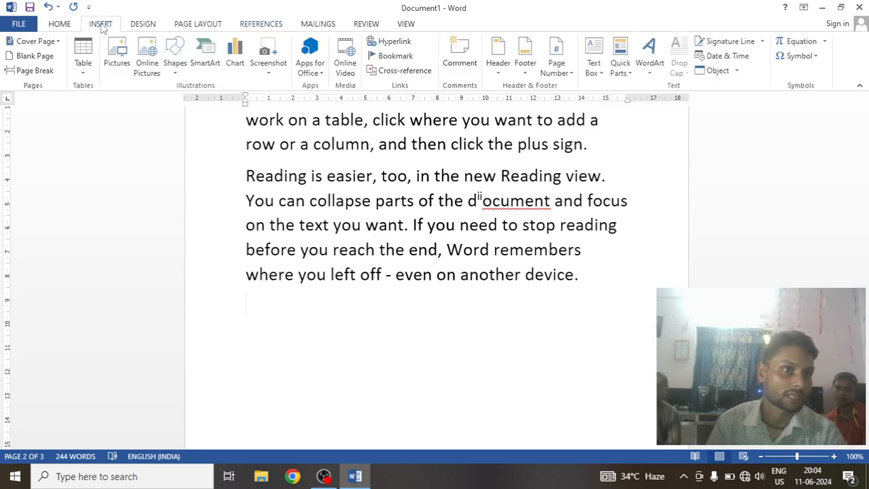
left_click(824, 42)
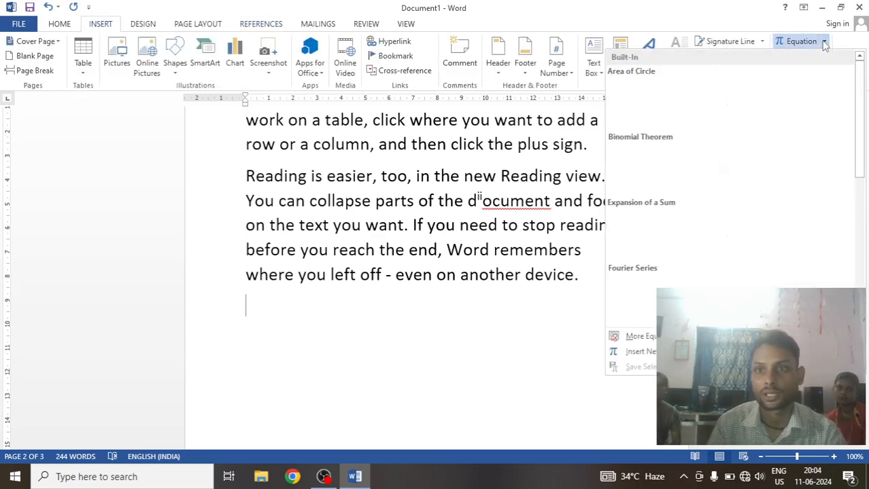
left_click(676, 93)
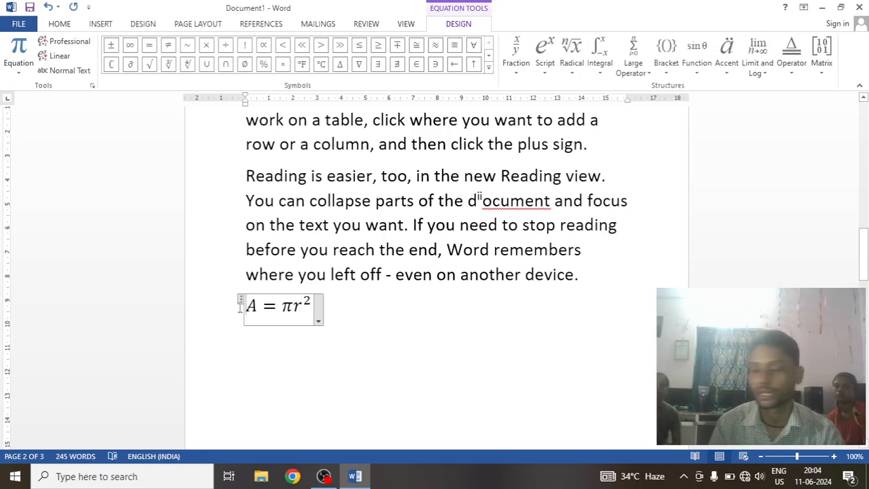
- Select the circle-area equation and caption it with the Equation label, positioned above the selected item
left_click(240, 304)
right_click(255, 303)
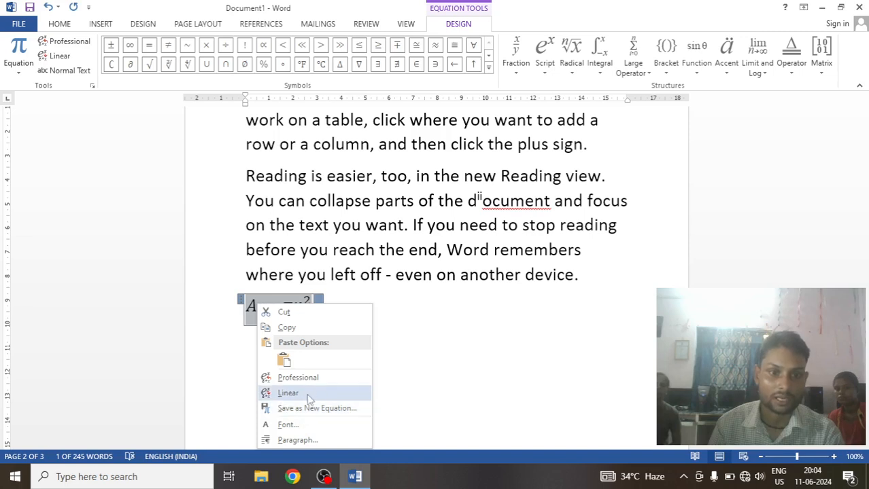
left_click(524, 298)
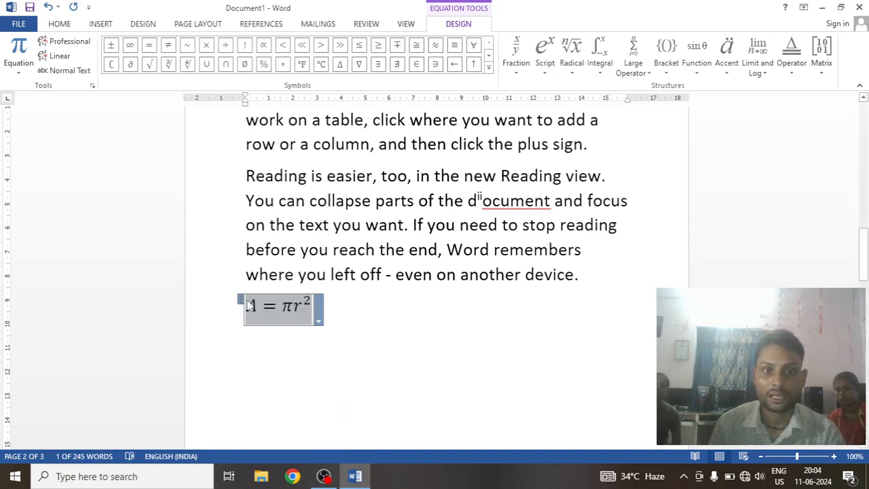
left_click(261, 26)
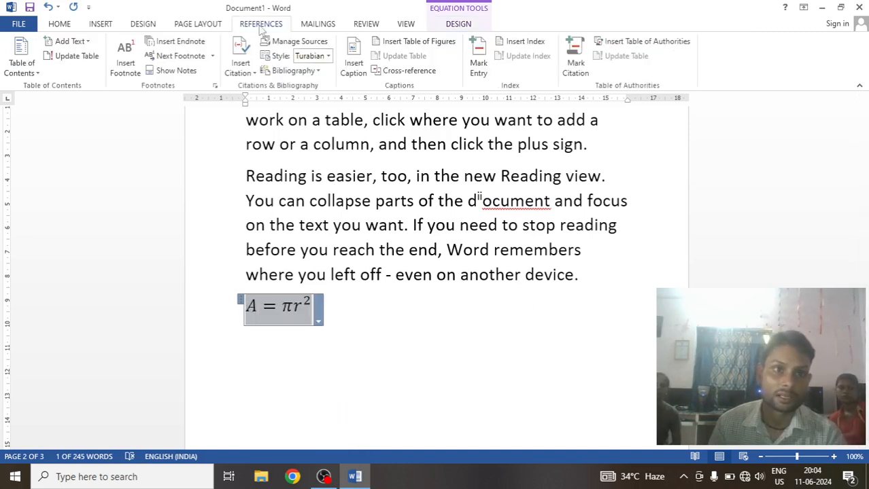
left_click(354, 63)
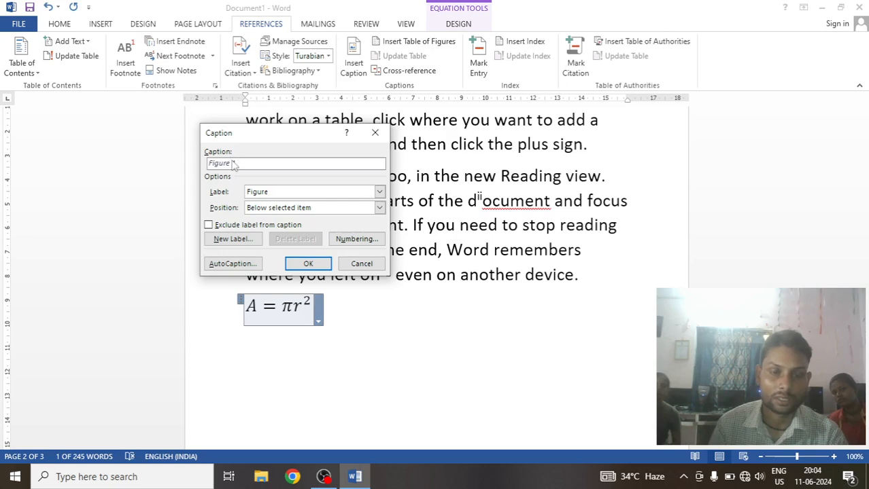
left_click(379, 192)
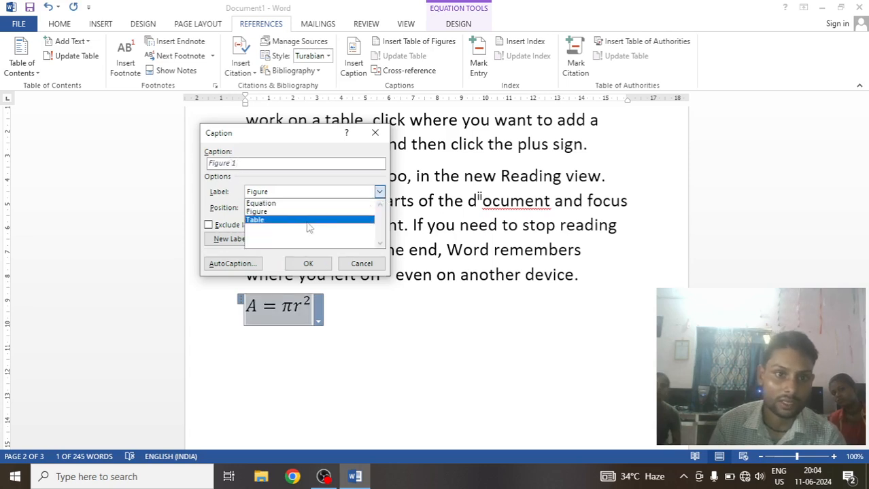
left_click(273, 204)
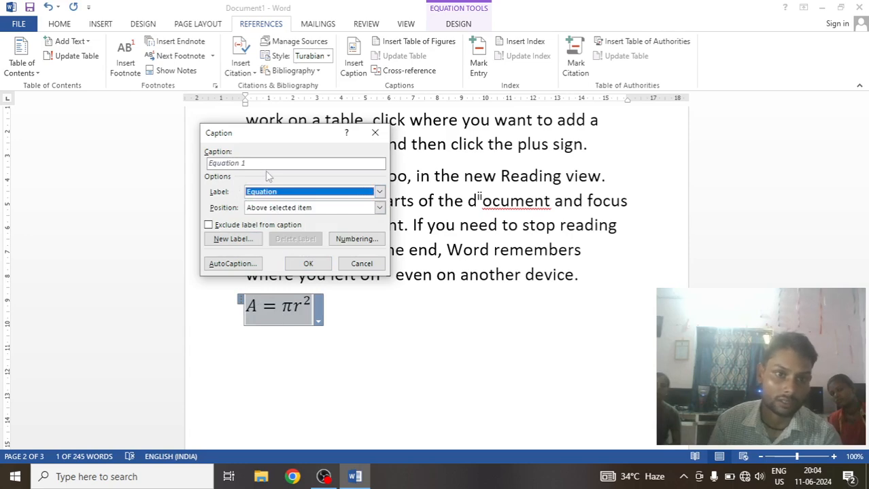
left_click(308, 265)
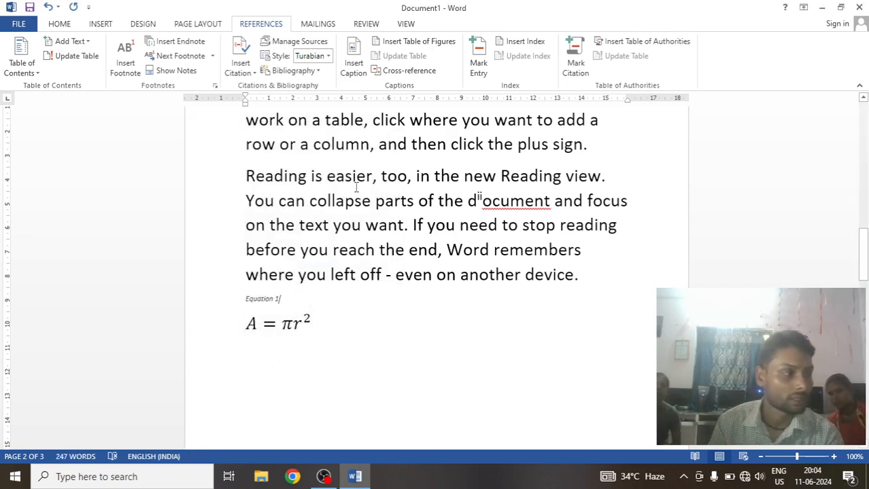
- Insert a page break before the first paragraph to create a blank first page
scroll(398, 235, "up", 8)
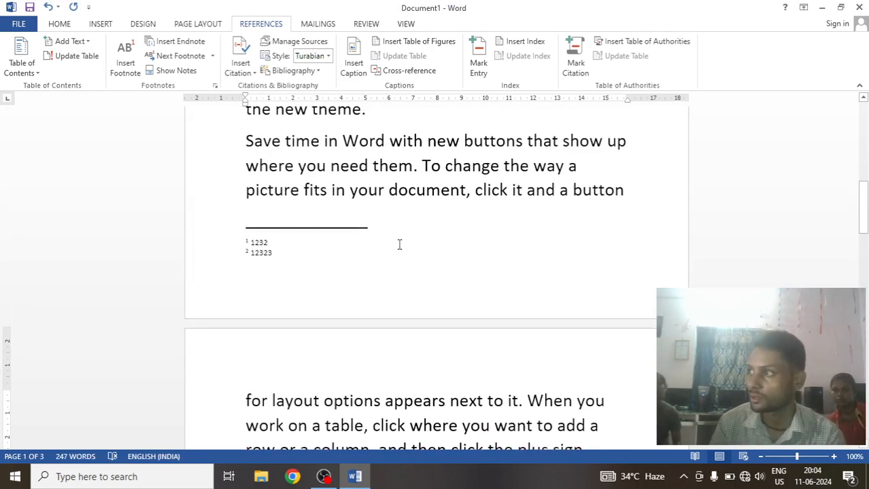
scroll(391, 247, "up", 12)
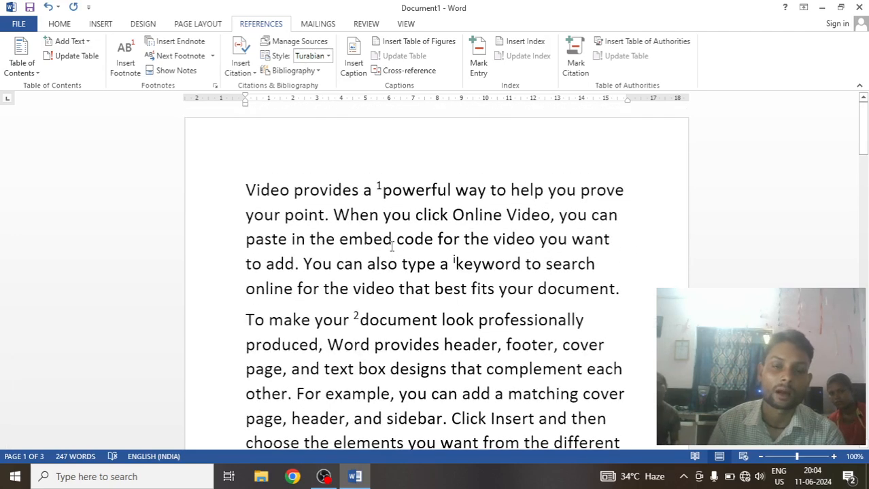
left_click(246, 189)
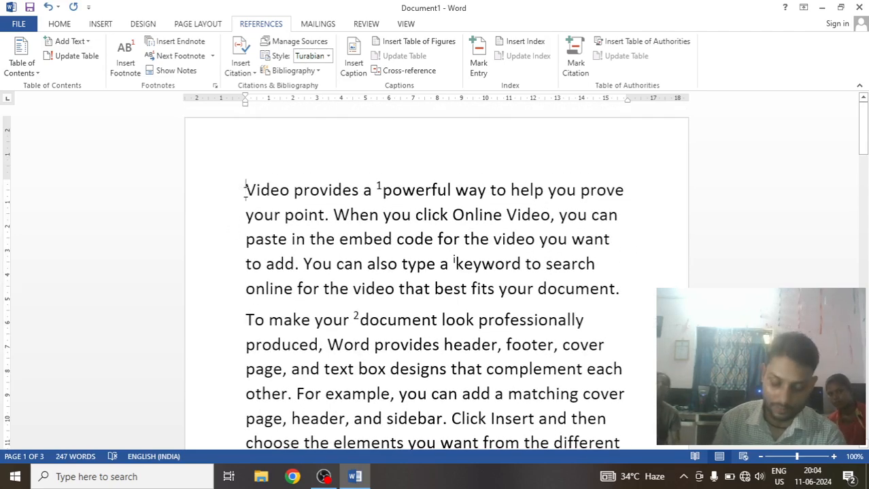
key("ctrl+Return")
- Insert a hyperlinked cross-reference to the page number of the footnote "1232" on the blank first page
scroll(361, 373, "up", 12)
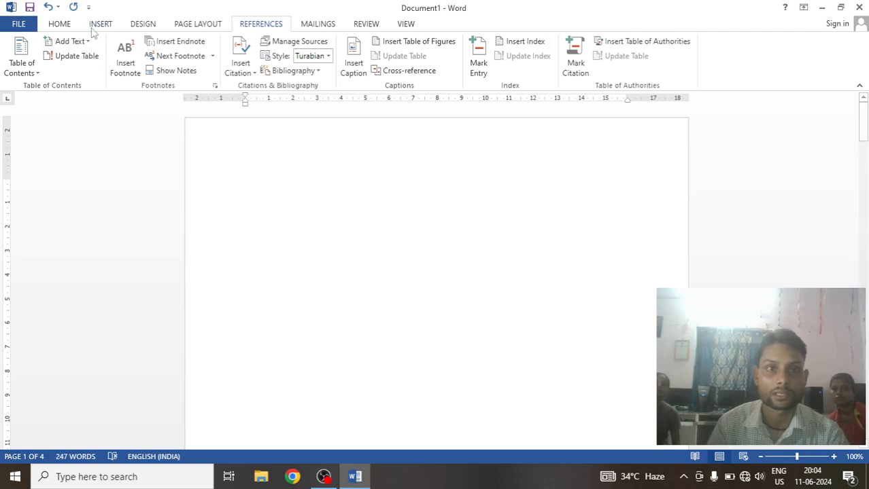
left_click(427, 74)
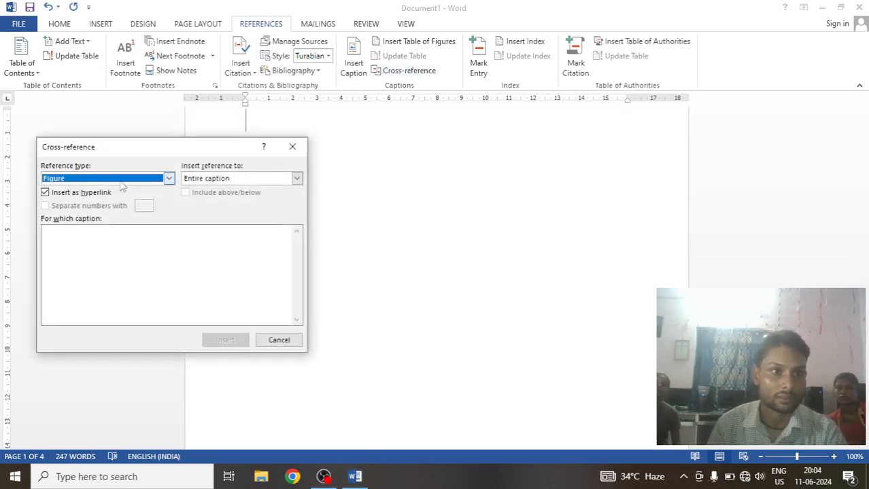
left_click(168, 181)
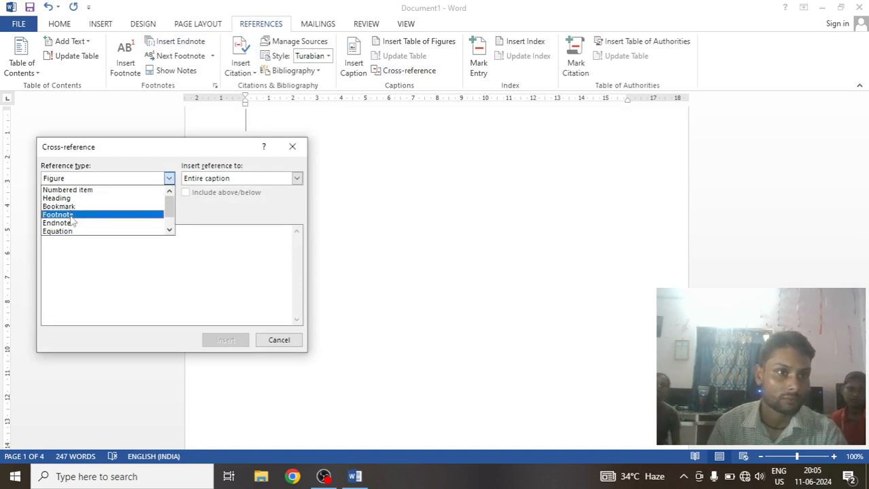
left_click(61, 215)
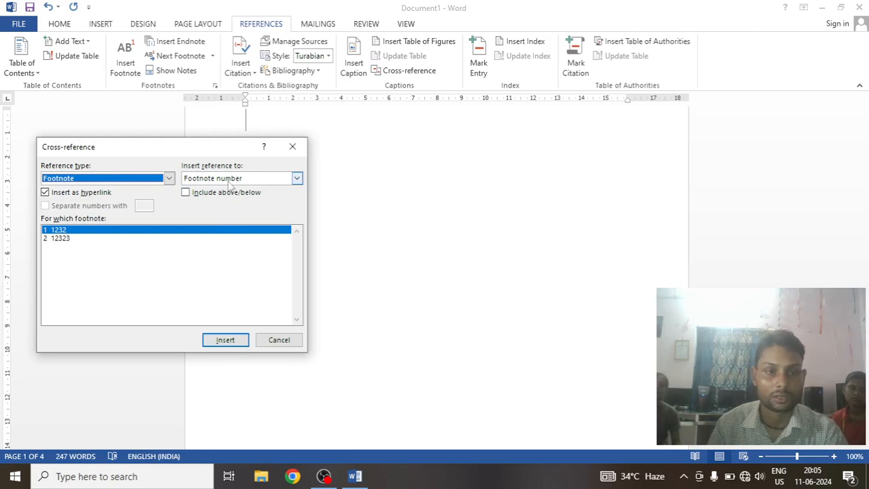
left_click_drag(227, 151, 306, 221)
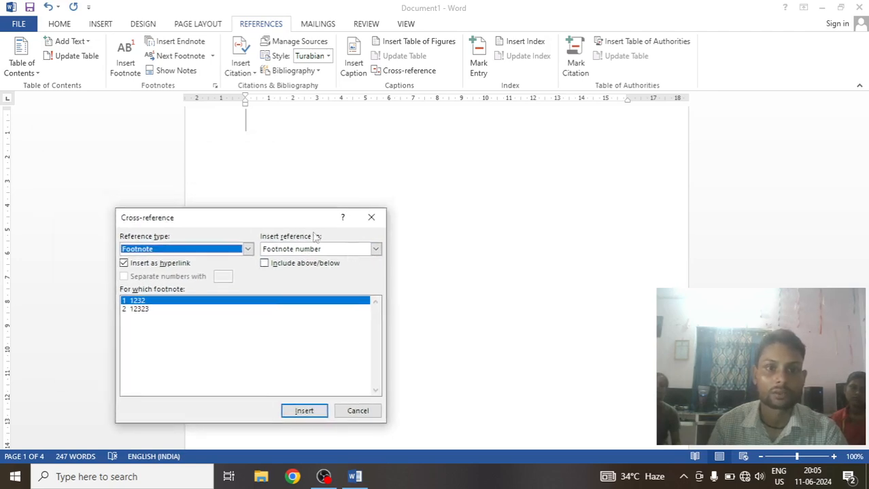
left_click(374, 250)
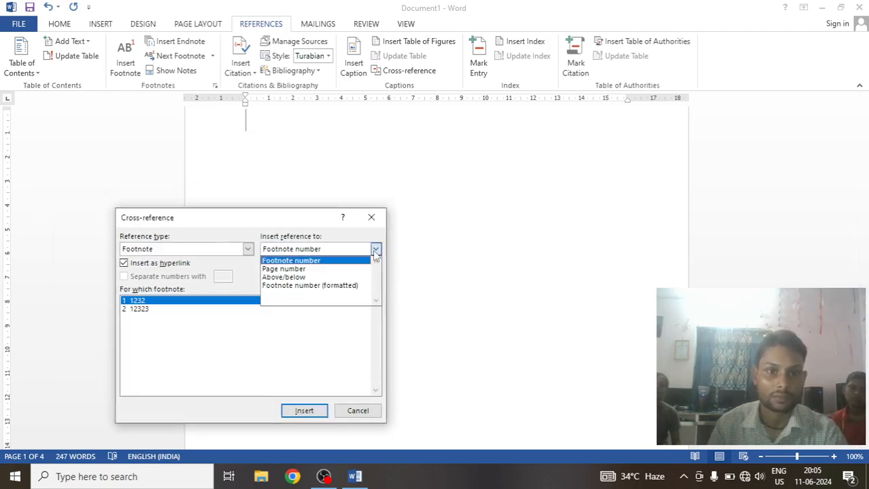
left_click(290, 269)
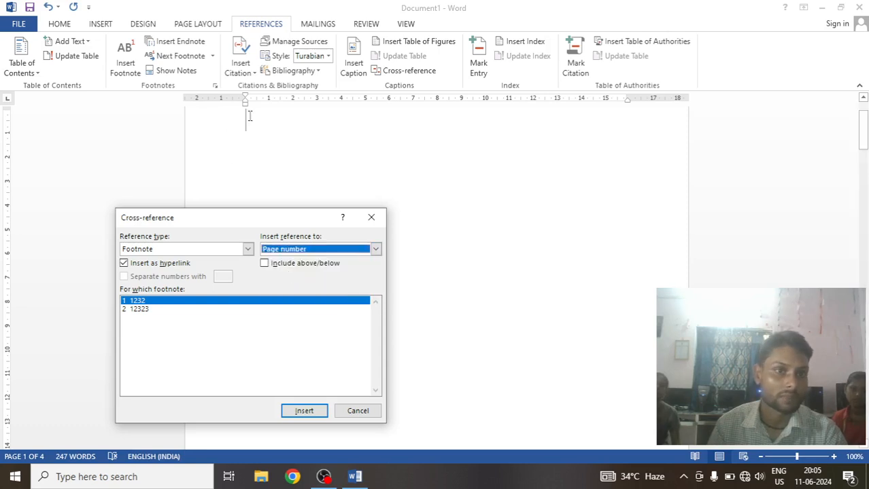
left_click(304, 410)
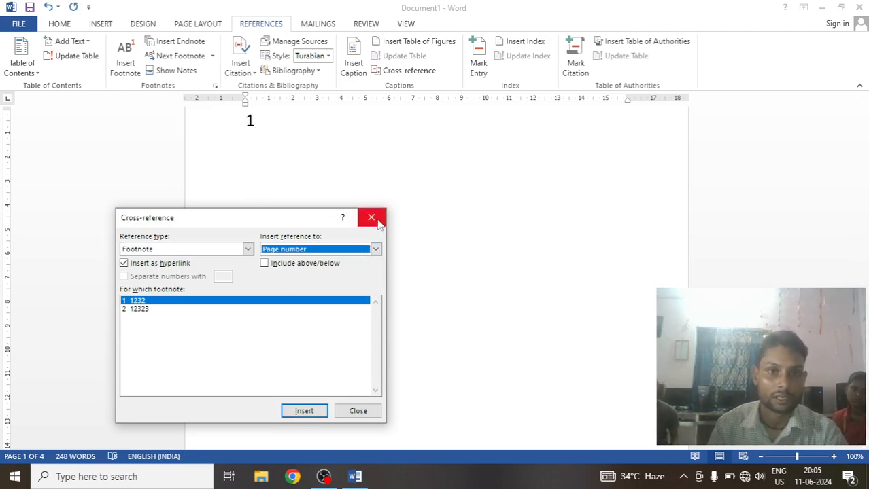
left_click(371, 218)
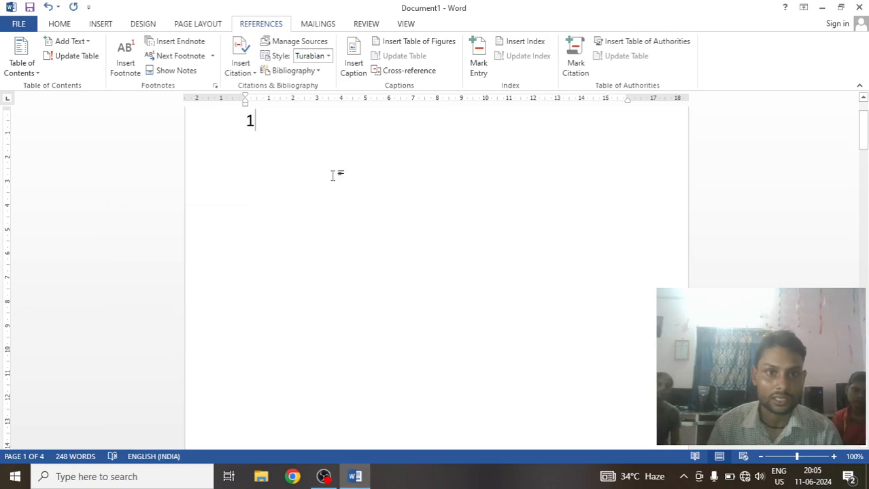
- On a new line below, insert a hyperlinked cross-reference to the page number of the endnote "ABCD"
key("Return")
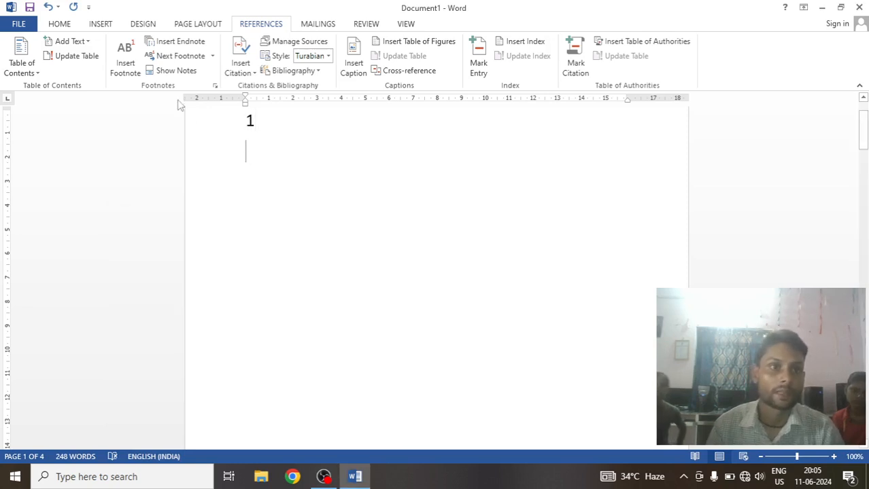
left_click(408, 71)
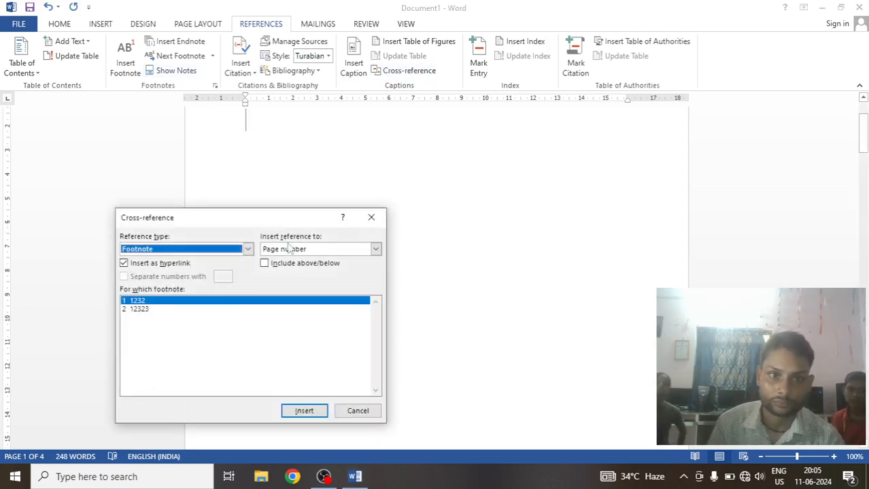
left_click(250, 249)
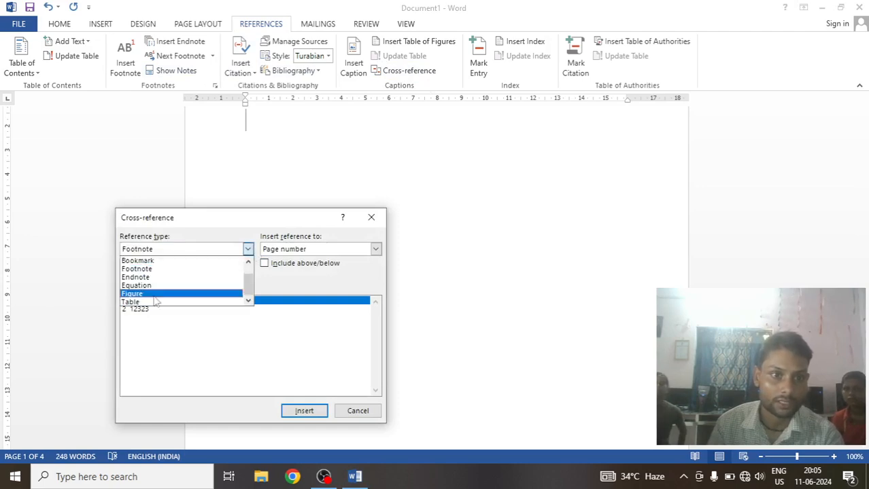
left_click(145, 279)
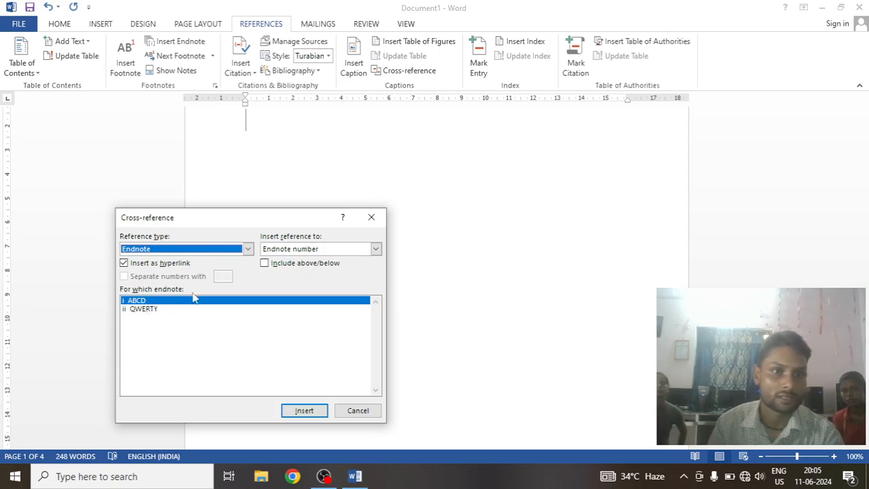
left_click(375, 249)
left_click(281, 270)
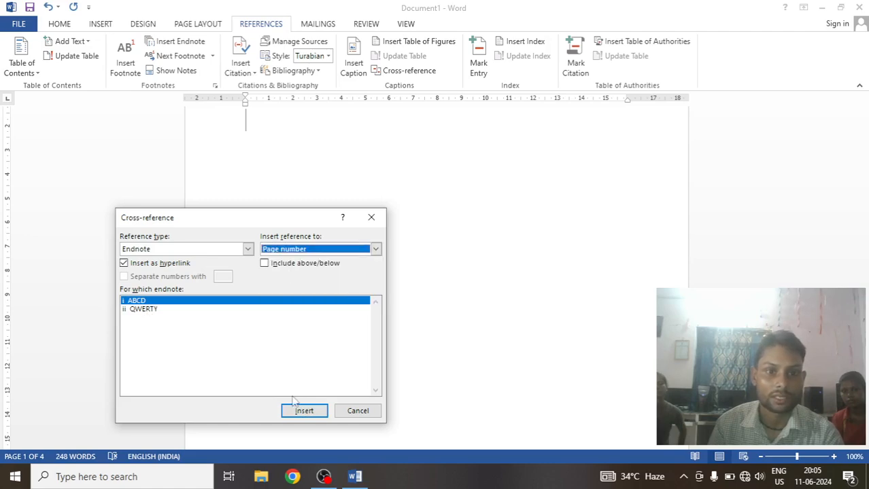
left_click(303, 410)
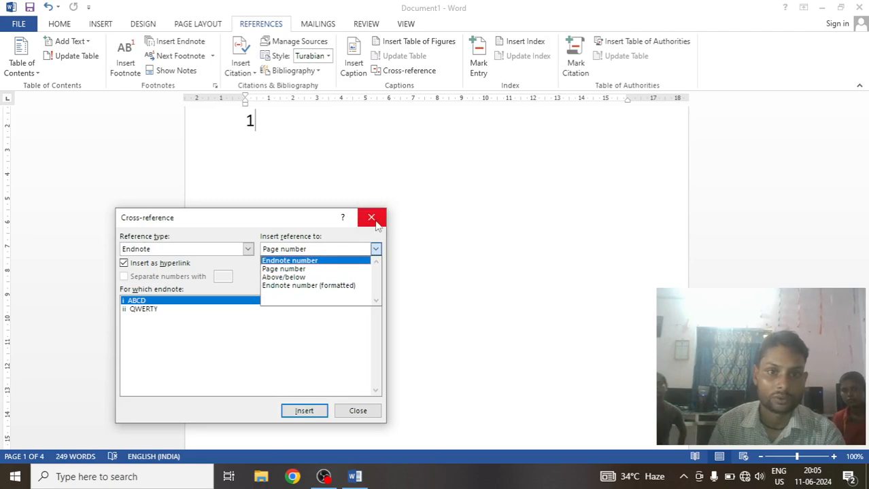
scroll(297, 179, "up", 3)
scroll(296, 175, "down", 2)
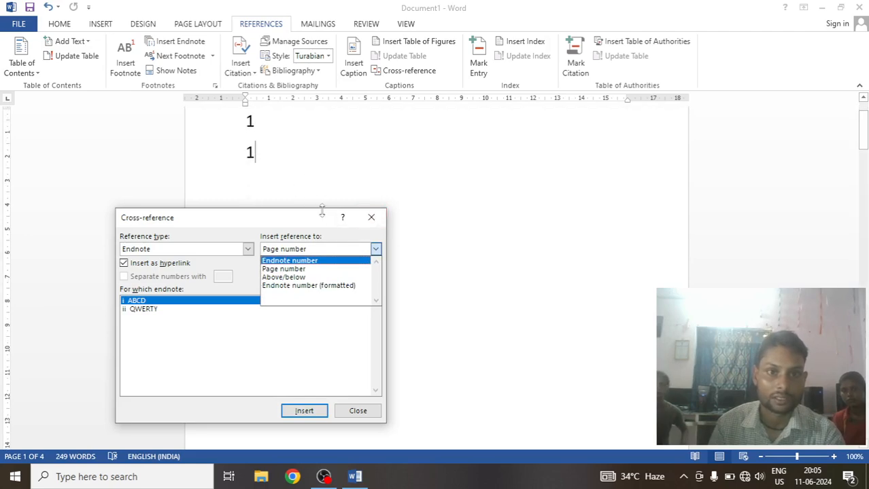
left_click(368, 216)
left_click(368, 216)
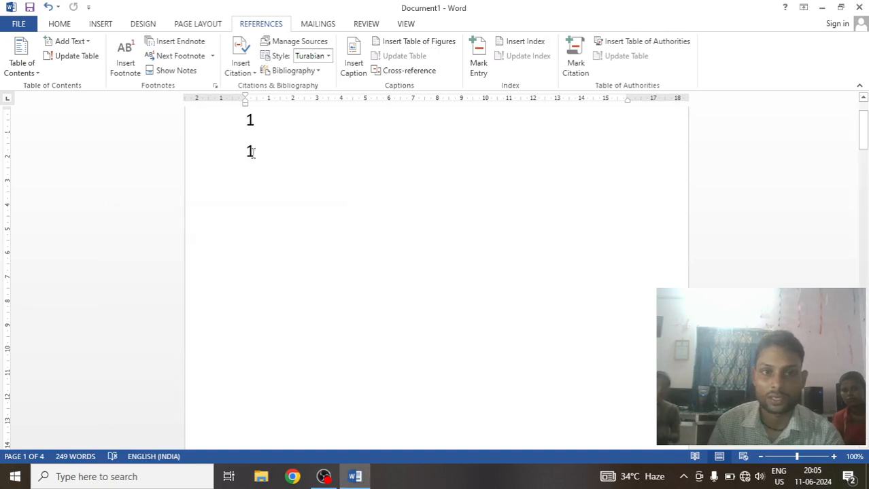
- On the next new line, insert a cross-reference to the entire caption of Equation 1
left_click(408, 70)
left_click(248, 250)
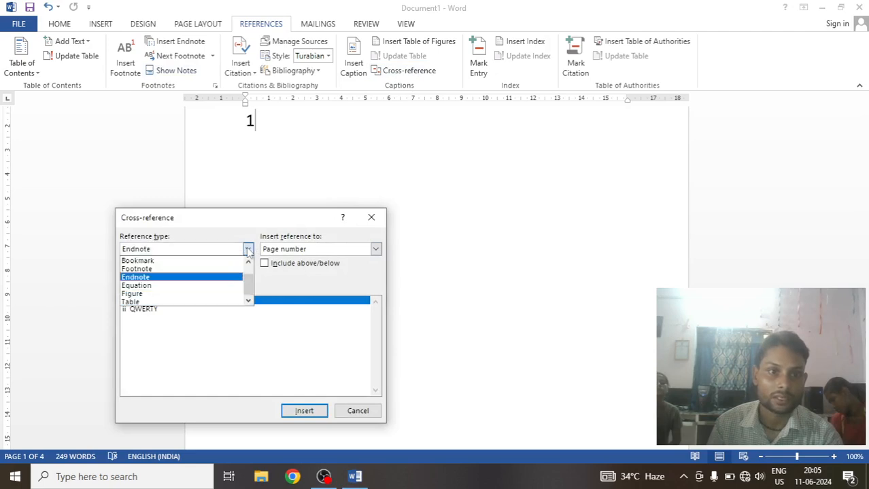
left_click(156, 286)
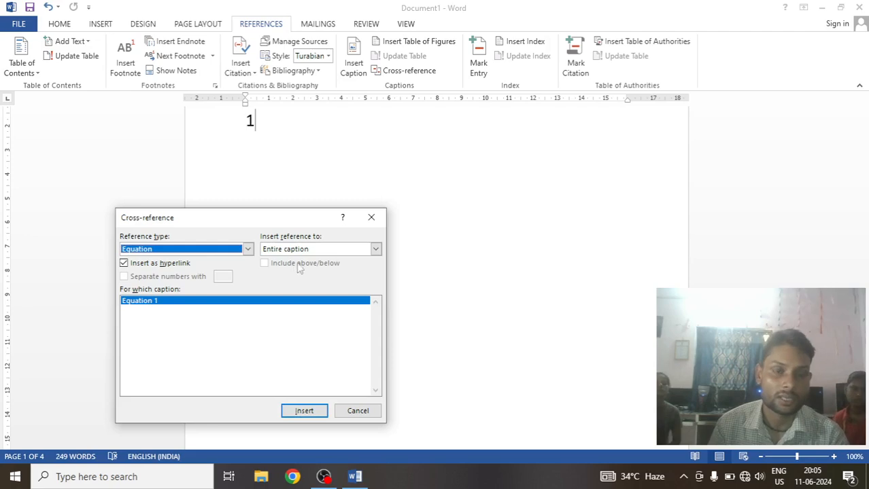
left_click(371, 217)
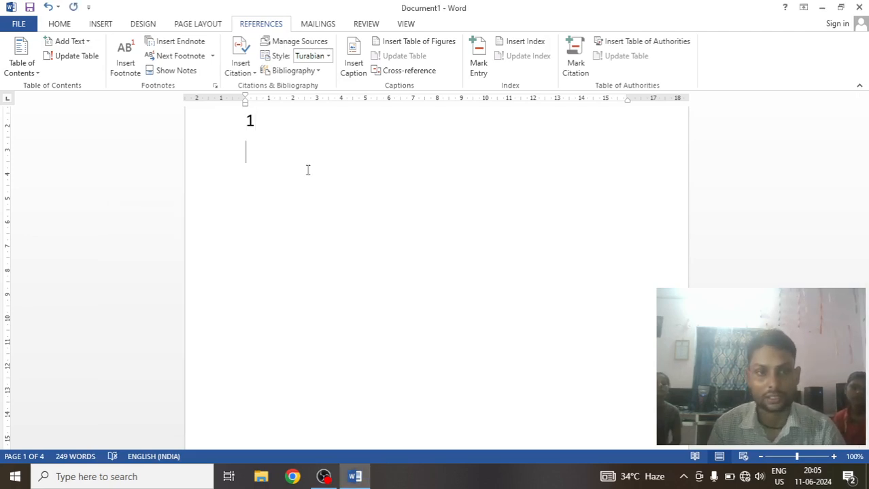
left_click(402, 71)
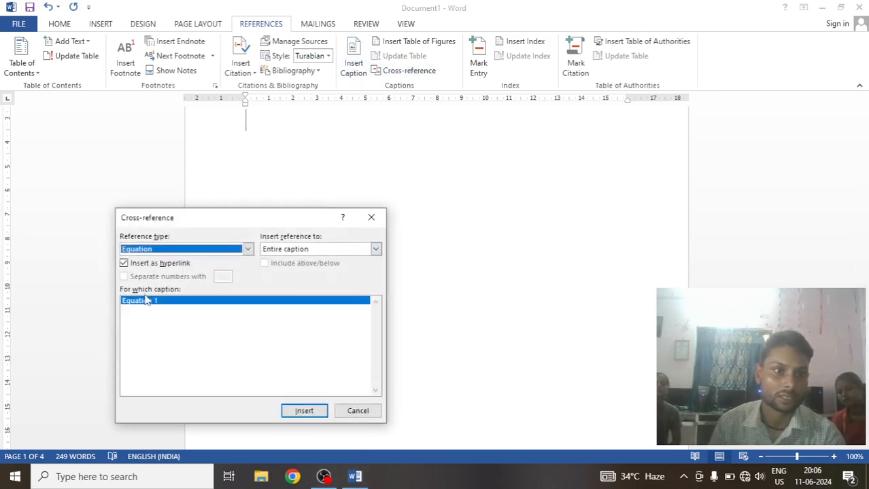
left_click(288, 411)
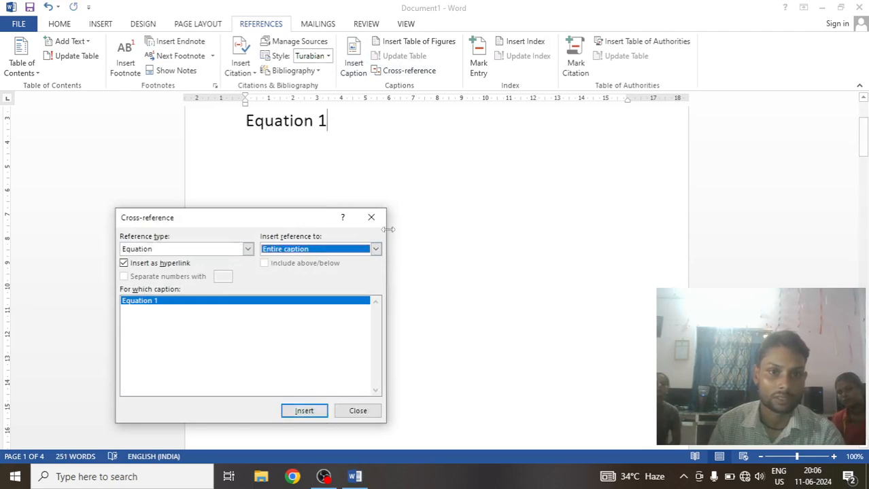
left_click(370, 215)
scroll(370, 215, "up", 4)
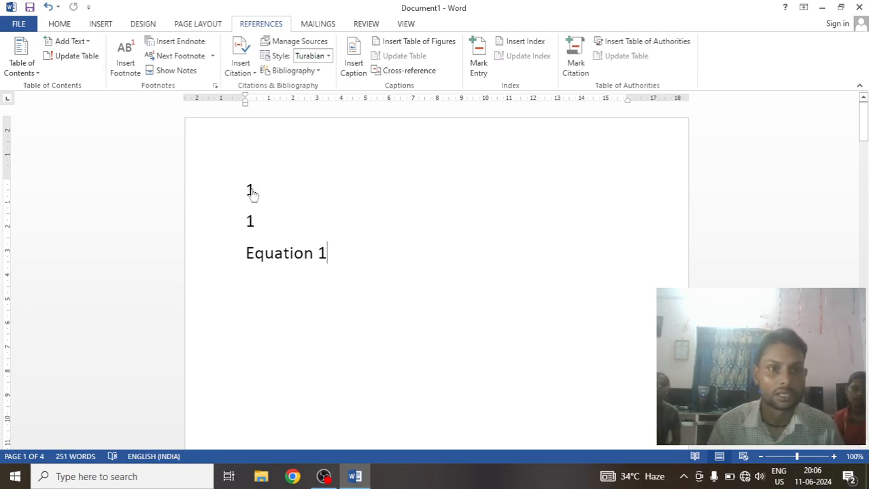
- Follow the footnote cross-reference to check its target, and return to the first page
double_click(250, 192)
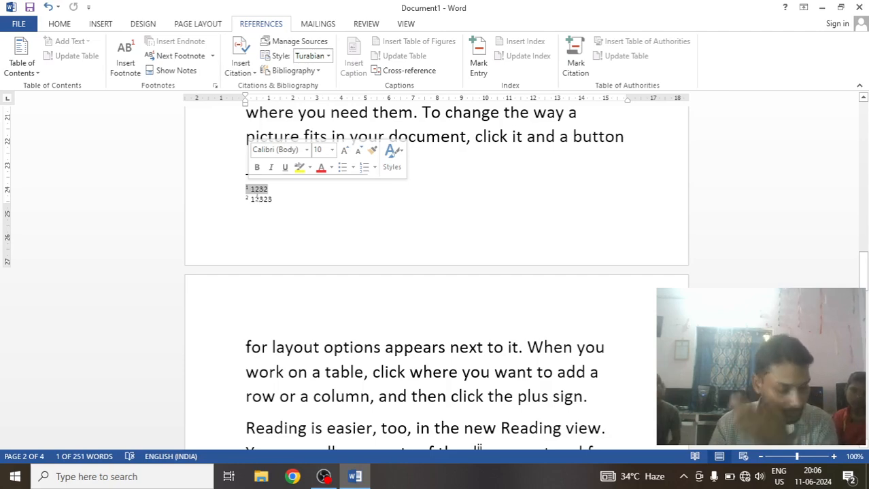
scroll(282, 238, "up", 5)
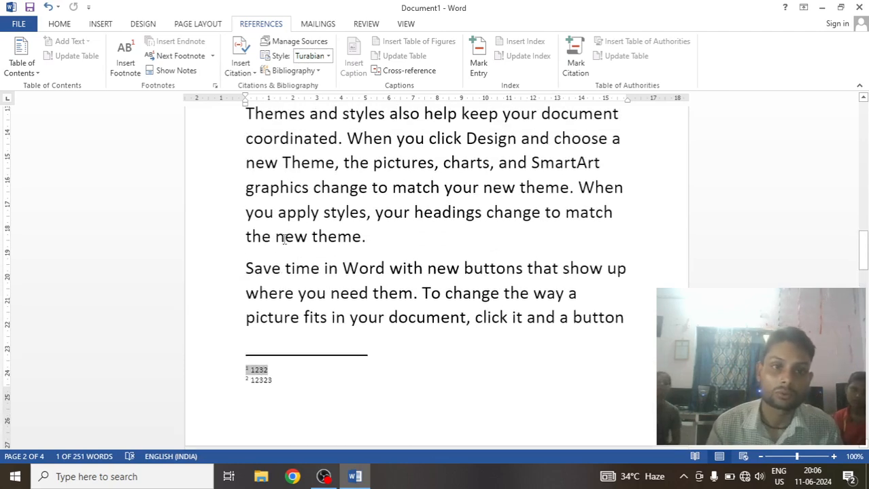
scroll(291, 235, "up", 12)
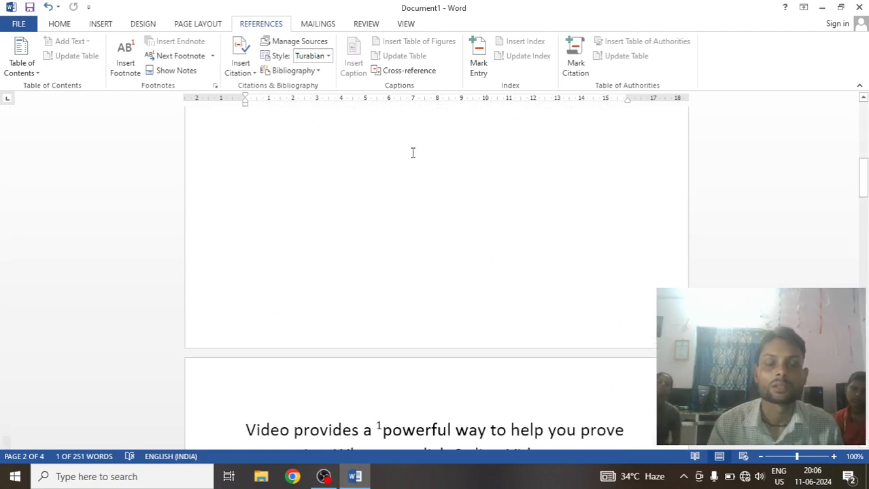
scroll(327, 210, "up", 3)
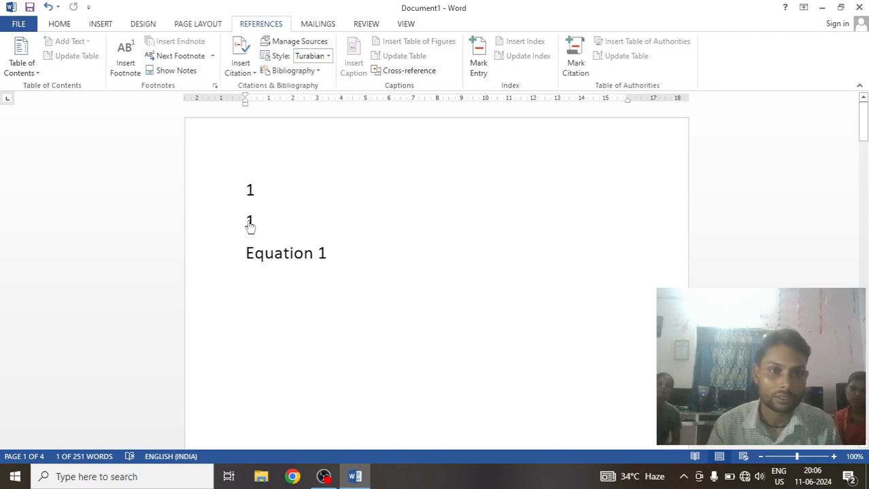
- Follow the endnote cross-reference to its note and the Equation 1 cross-reference to its caption to check both targets
left_click(250, 223, "ctrl")
left_click(300, 231)
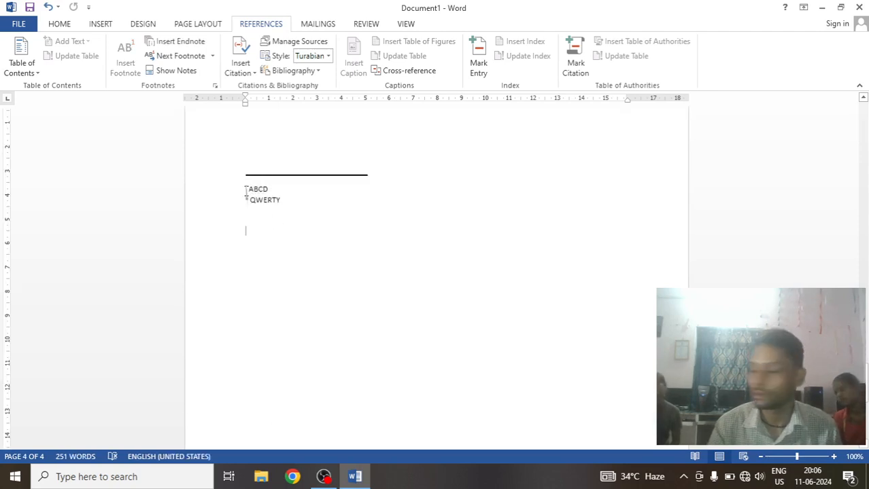
scroll(292, 220, "up", 15)
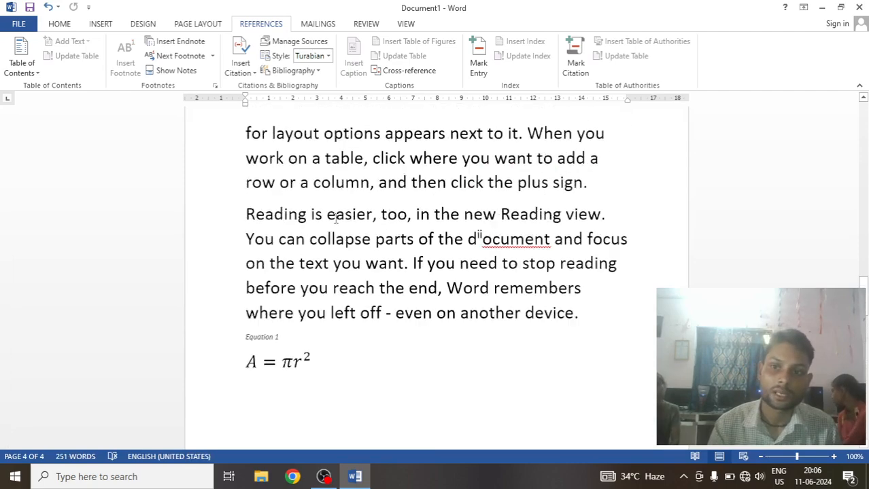
scroll(269, 161, "up", 12)
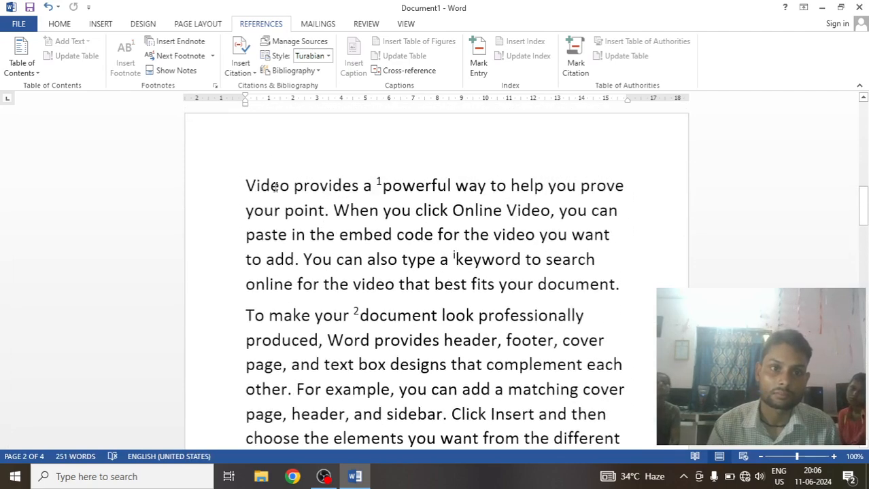
scroll(265, 252, "up", 2)
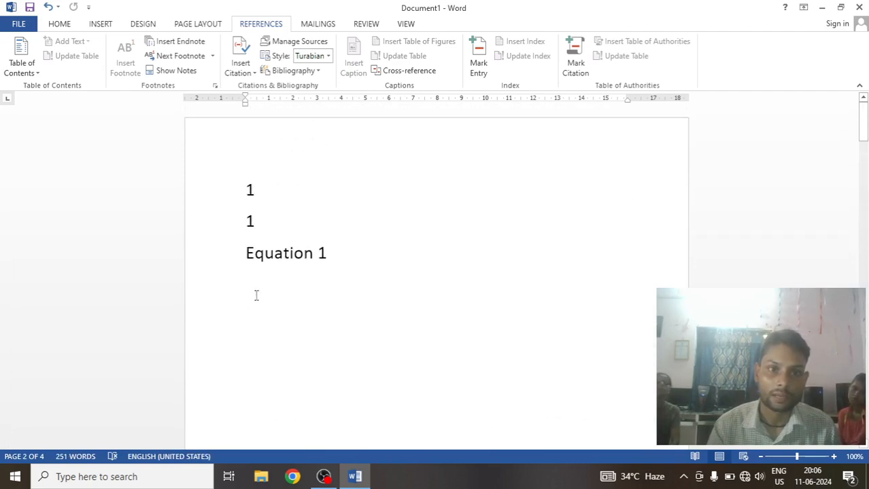
left_click(280, 253, "ctrl")
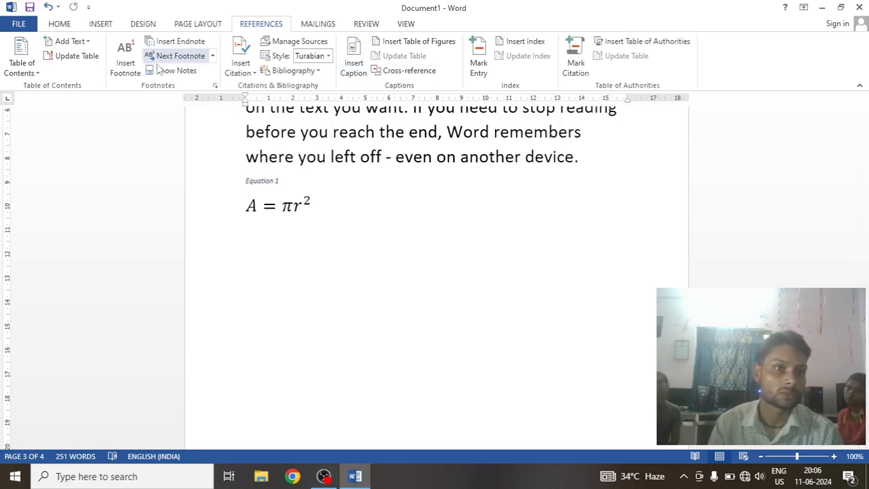
- Review the reference types available for a cross-reference, from numbered items to tables, and leave without inserting one
left_click(408, 71)
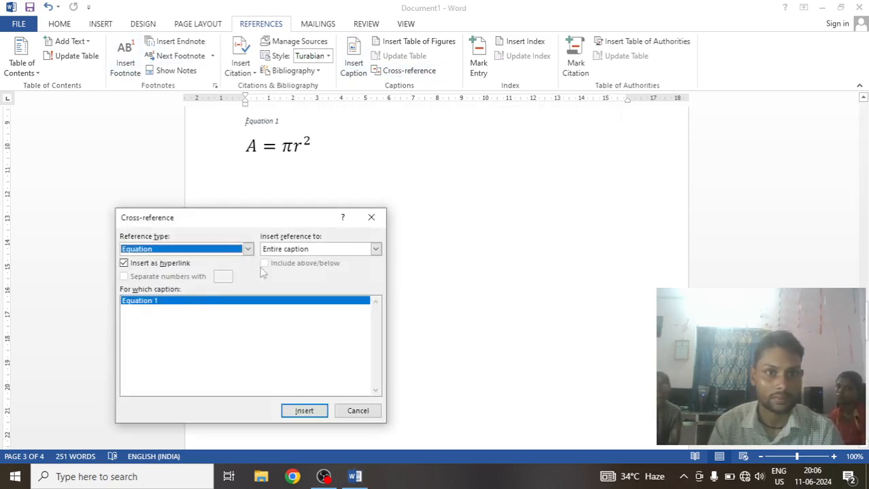
left_click(247, 249)
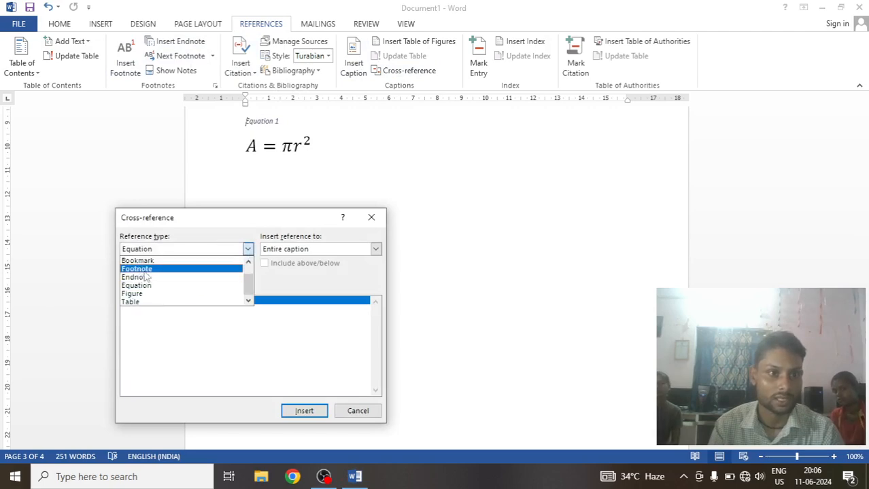
scroll(187, 272, "up", 1)
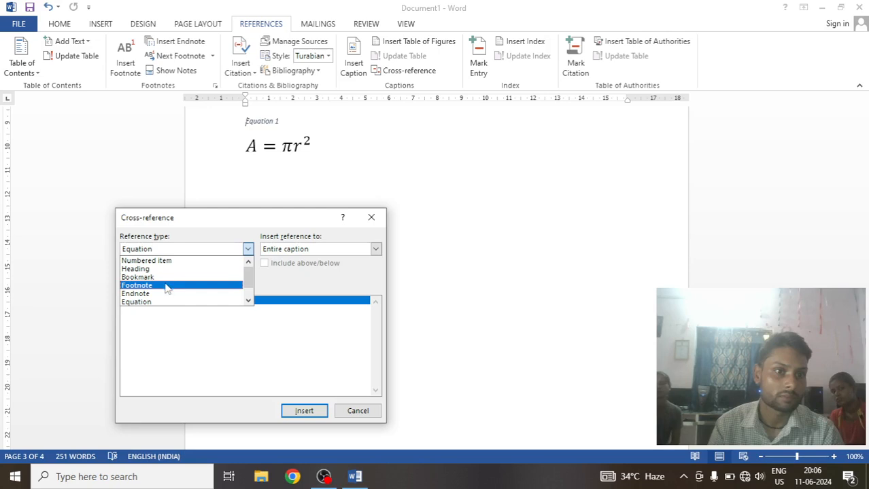
scroll(170, 303, "down", 1)
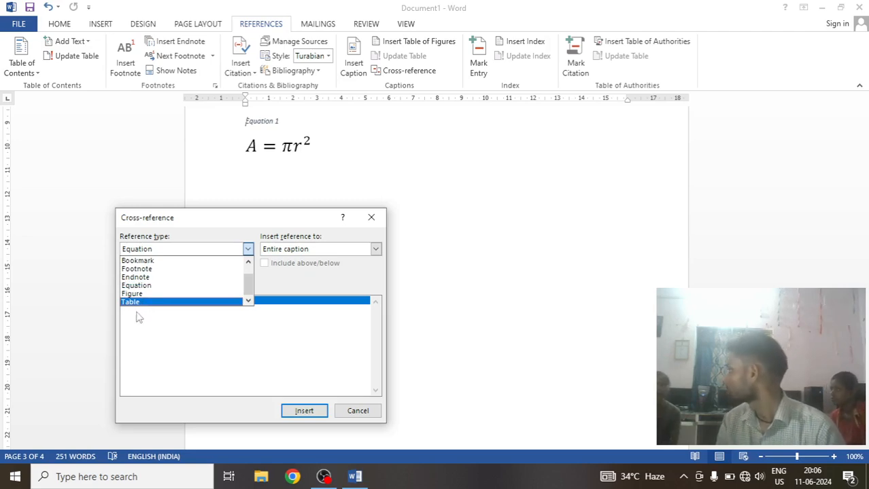
left_click(371, 219)
left_click(372, 218)
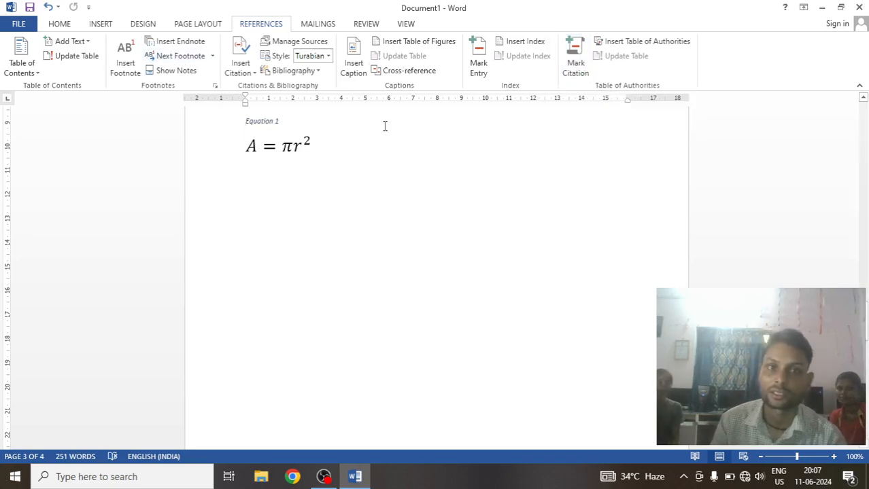
- Delete the circle area formula A = πr² below the Equation 1 caption
left_click(315, 147)
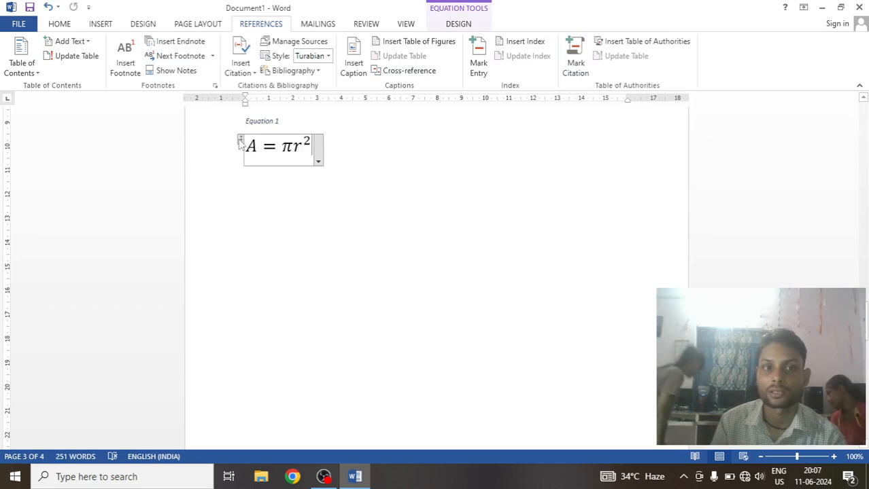
left_click(240, 142)
key("Delete")
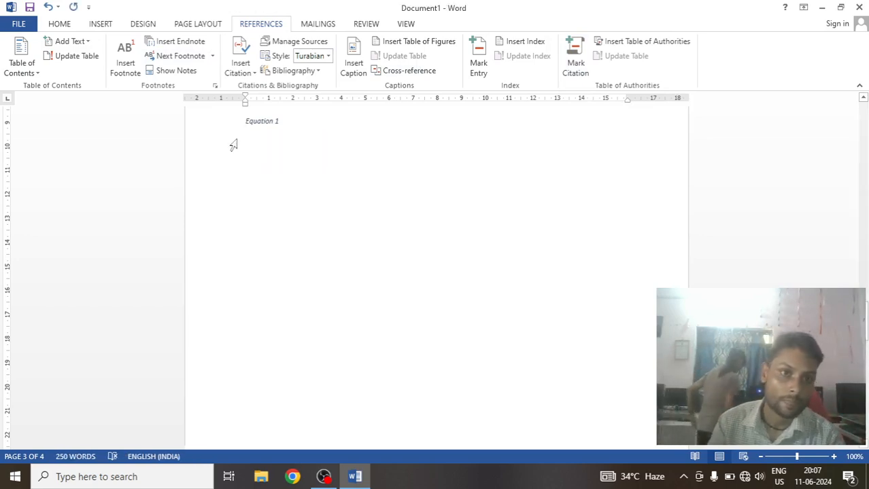
scroll(268, 112, "up", 1)
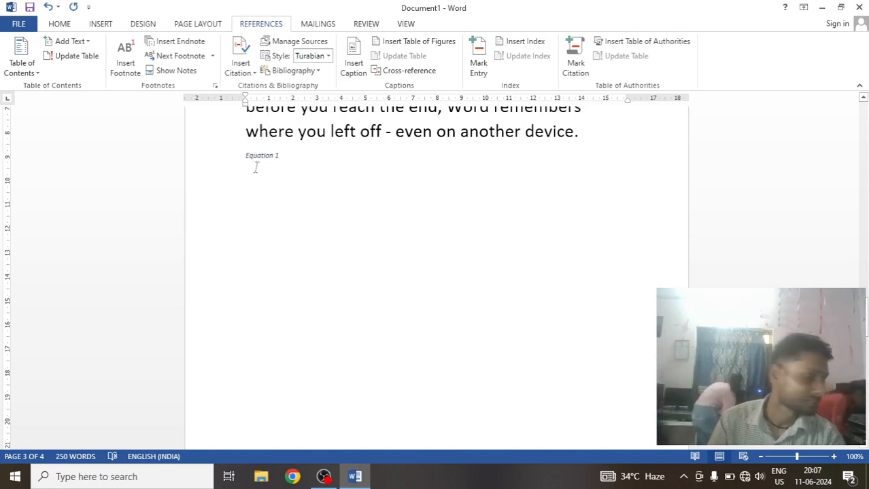
left_click(324, 477)
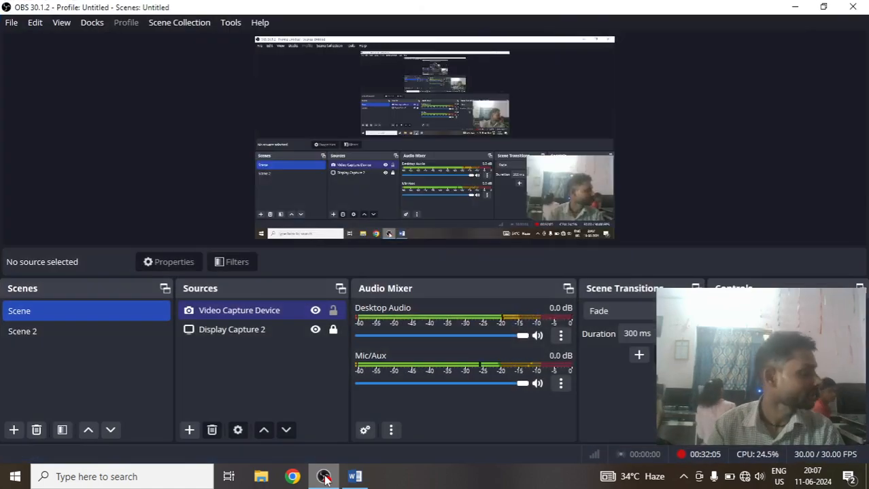